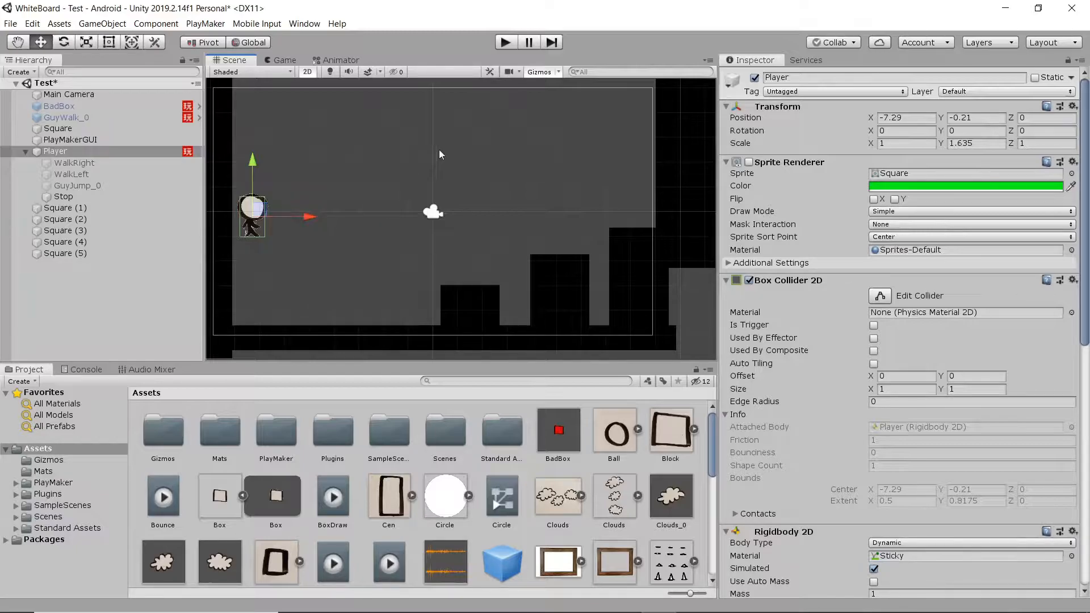
Step: Run the game and test the player's walking and jumping, then stop play mode
click(506, 42)
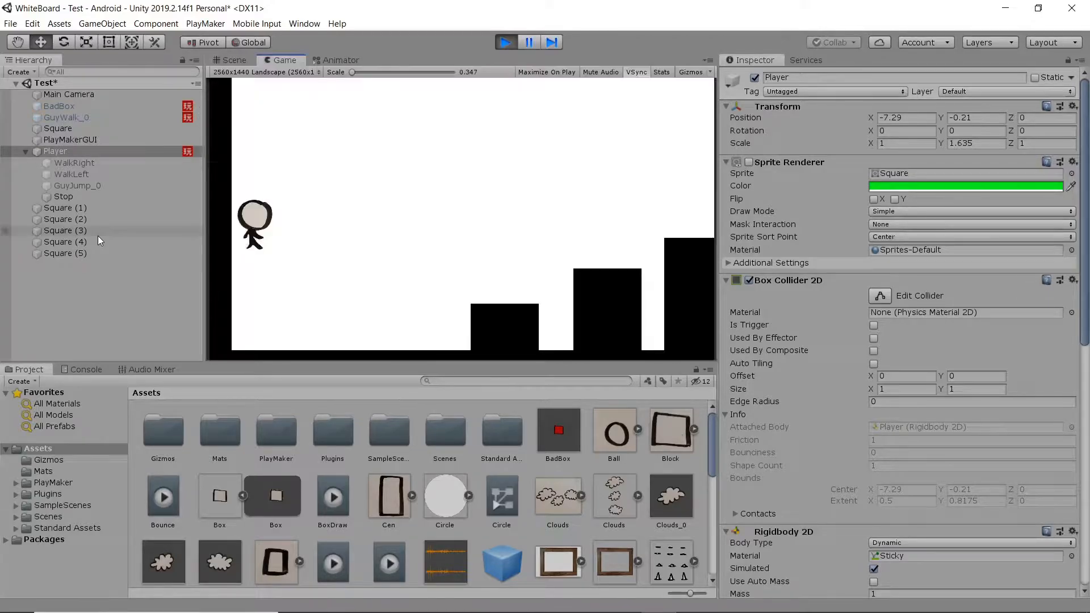
key(space)
key(Right)
key(space)
key(Left)
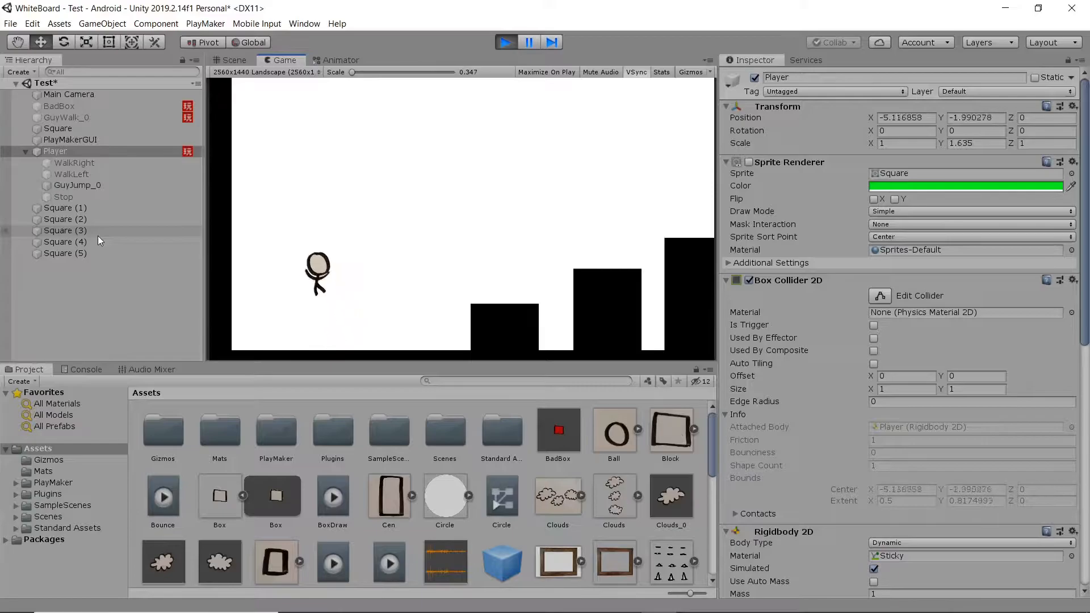
click(511, 43)
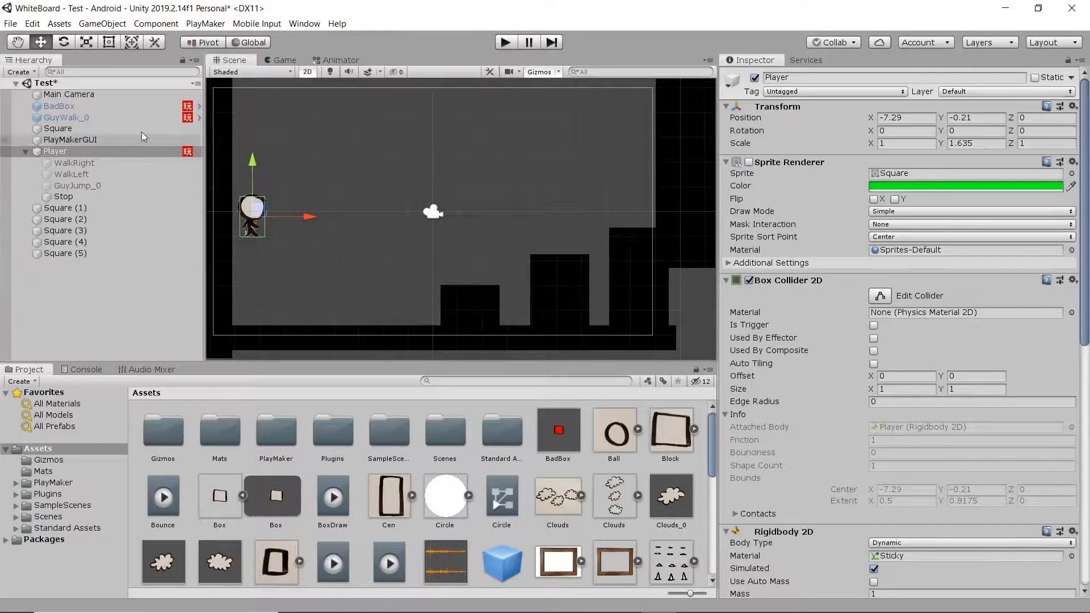
Step: Create an empty game object and move it to about X -2.97, Y -2.71, between the player and the first black block
click(103, 23)
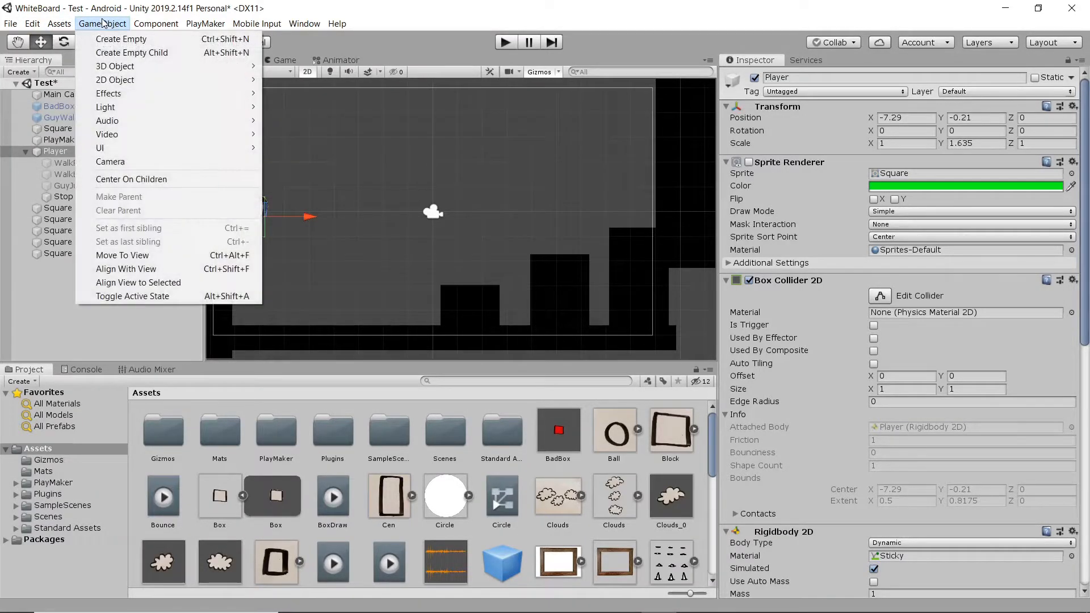
click(142, 40)
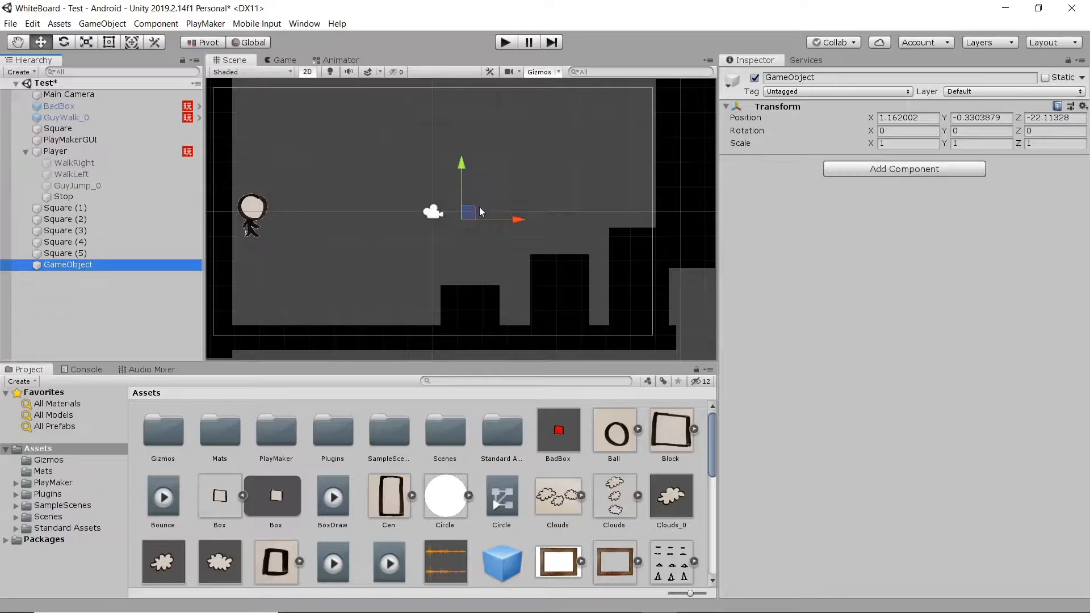
drag(473, 214, 428, 186)
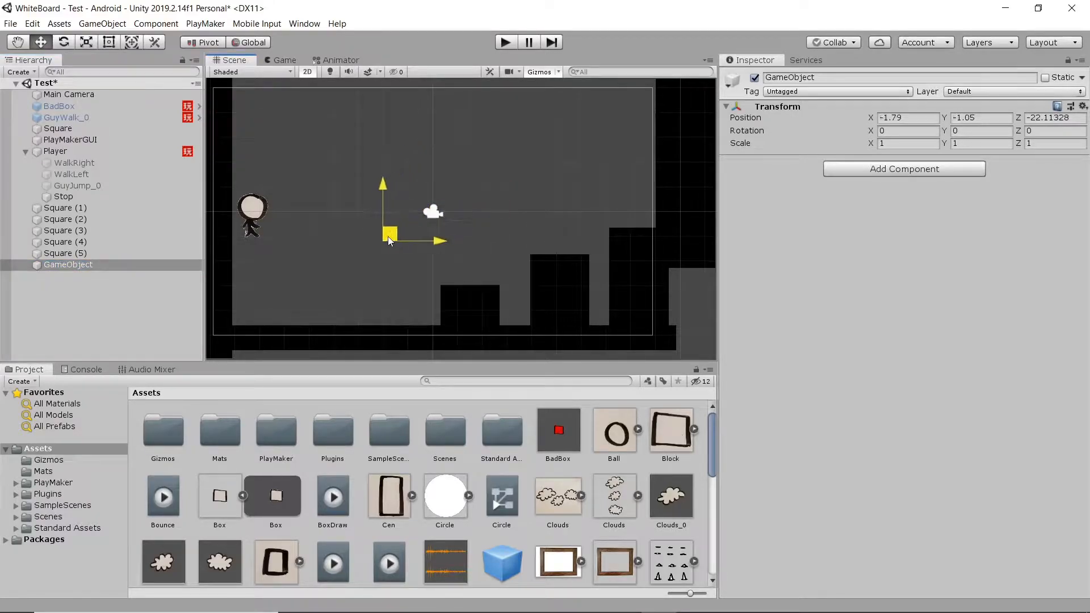
drag(372, 262, 373, 269)
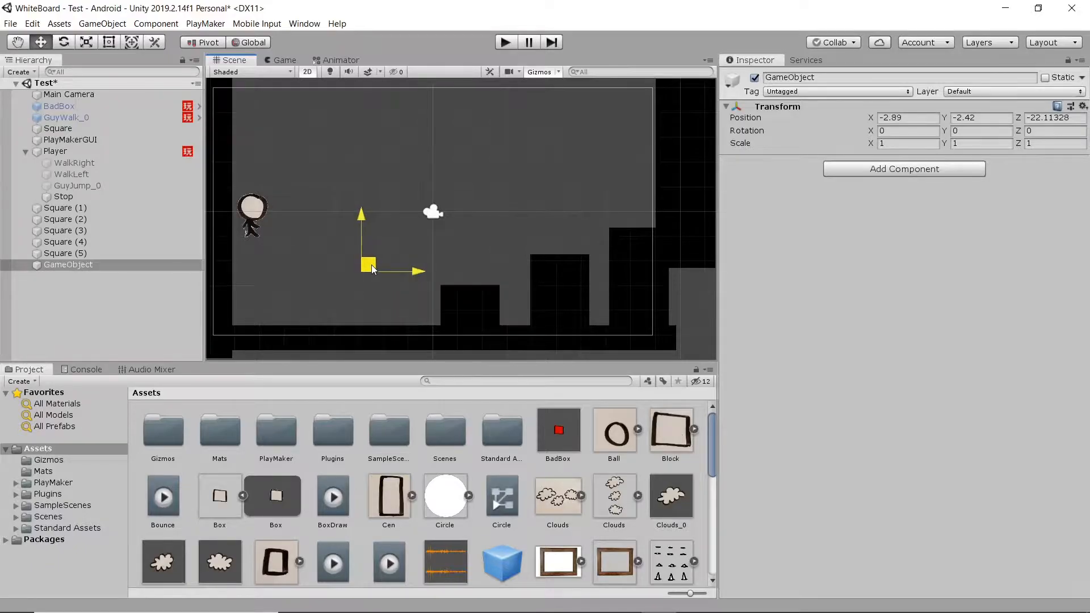
drag(369, 271, 369, 271)
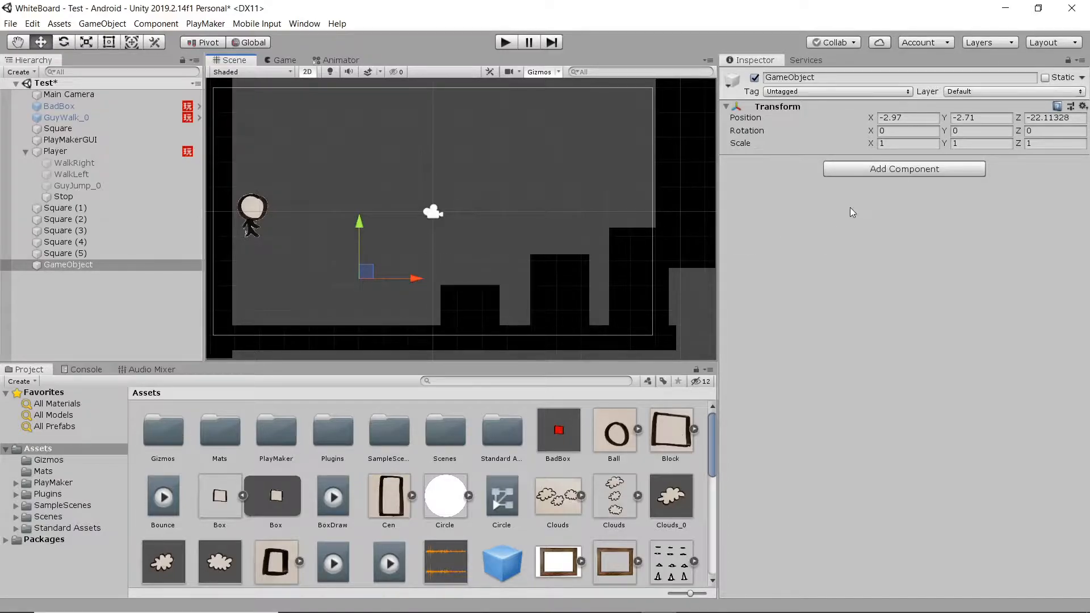
Step: Add a Particle System component to the new empty game object
click(877, 169)
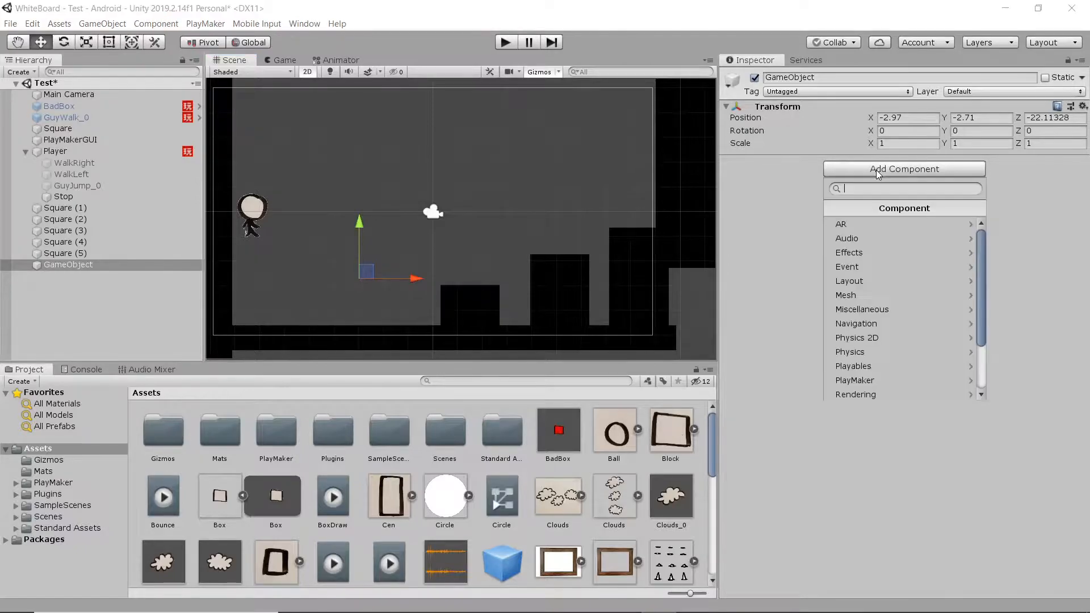
click(896, 251)
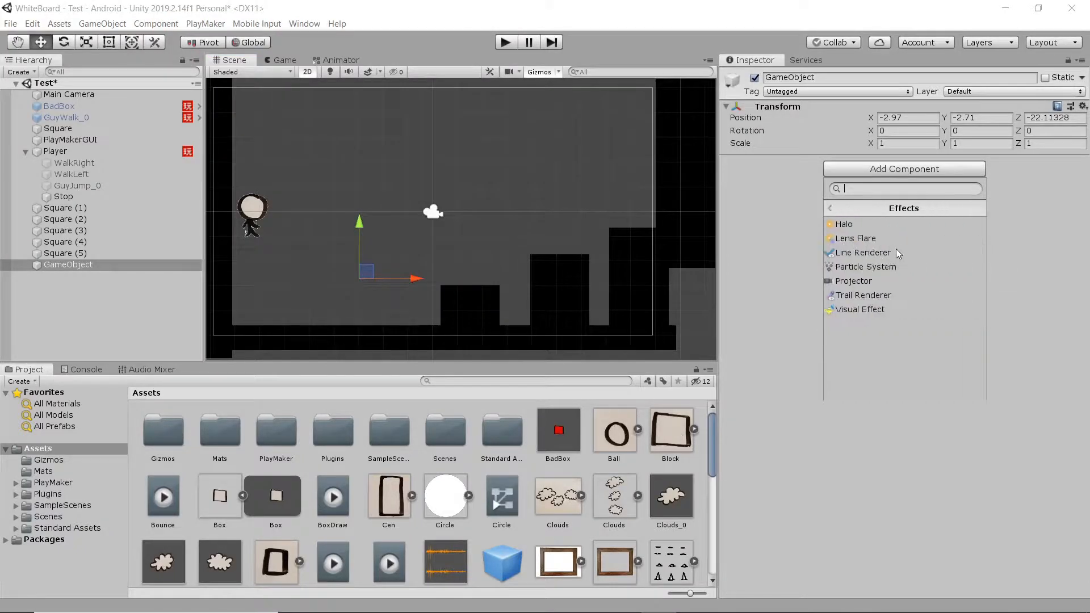
click(889, 268)
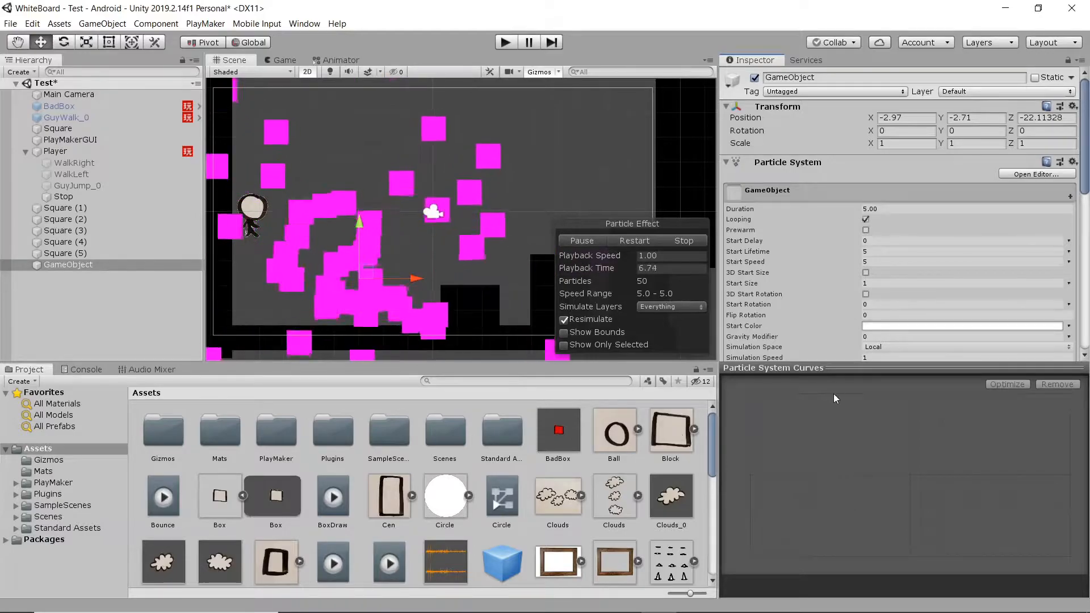
Step: Assign the ParticleAfterburner material to the particle system's Renderer module
drag(842, 364, 841, 487)
scroll(829, 319, down, 5)
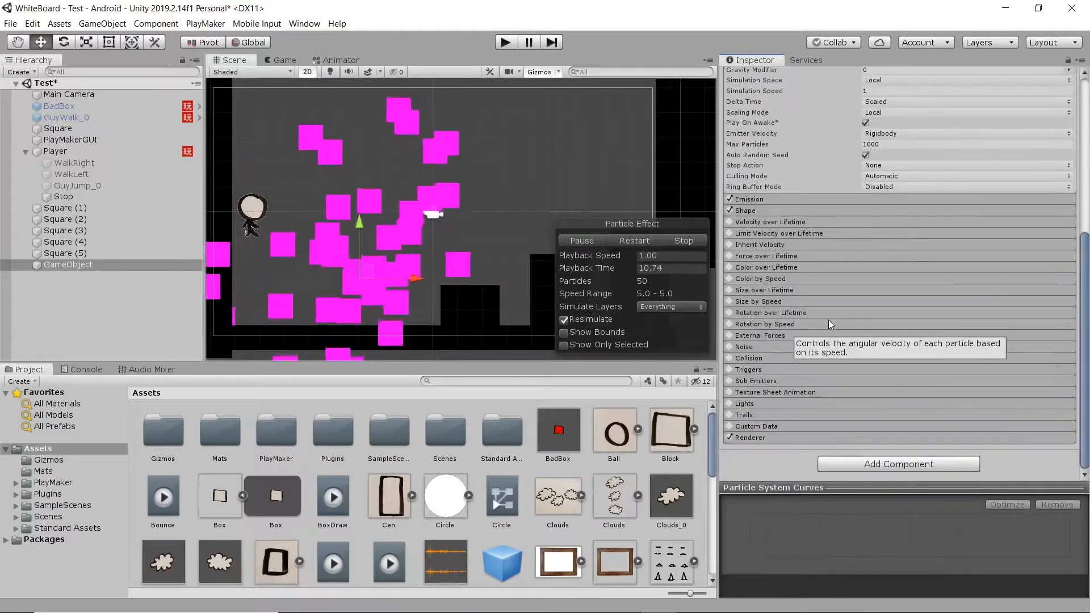
click(771, 437)
scroll(791, 378, down, 5)
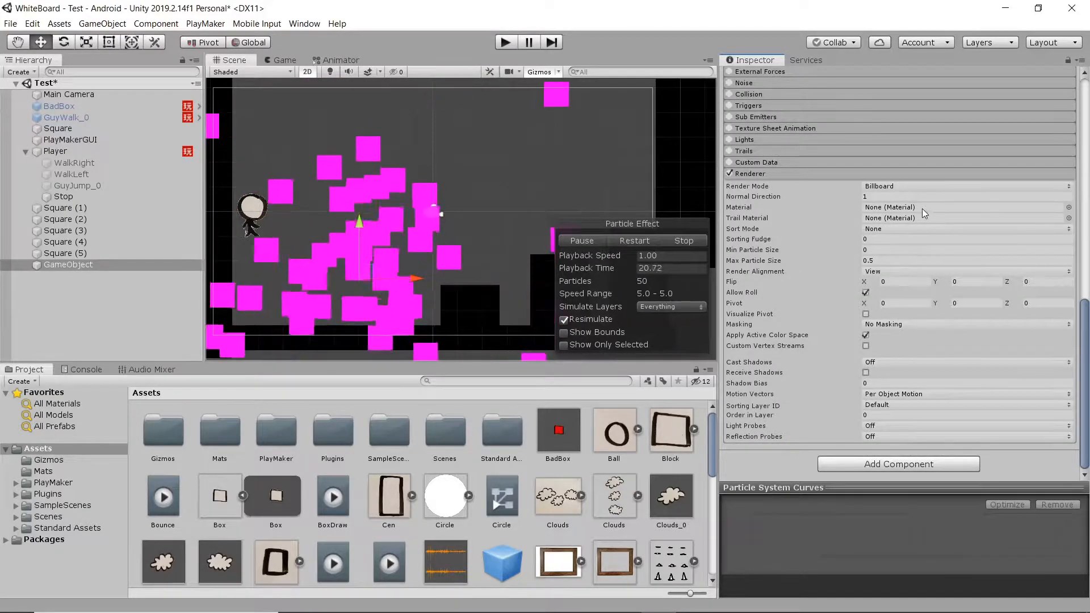
click(956, 207)
click(1068, 208)
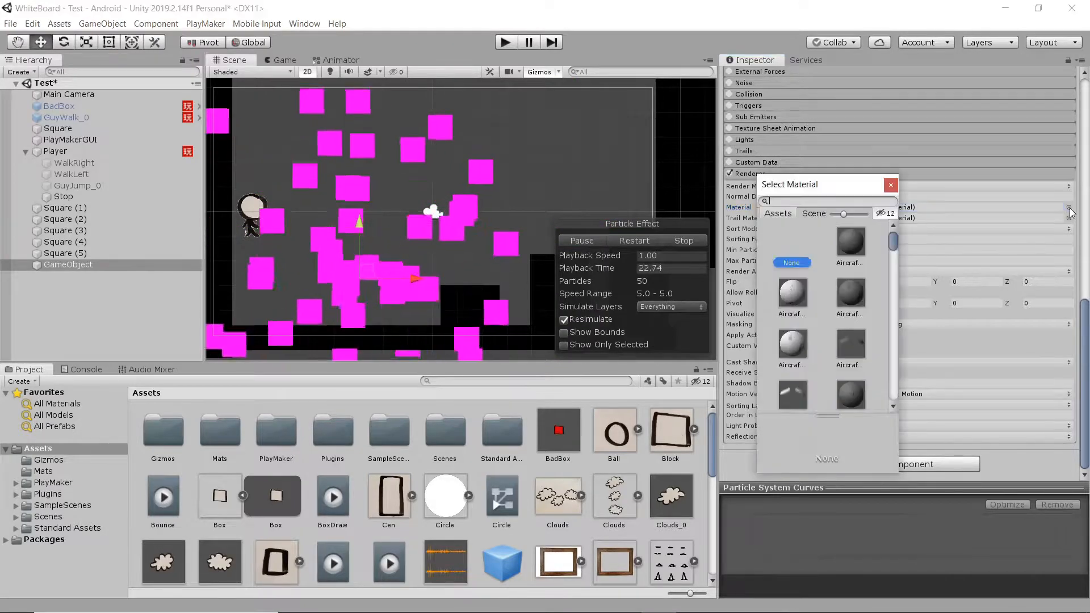
drag(895, 240, 873, 315)
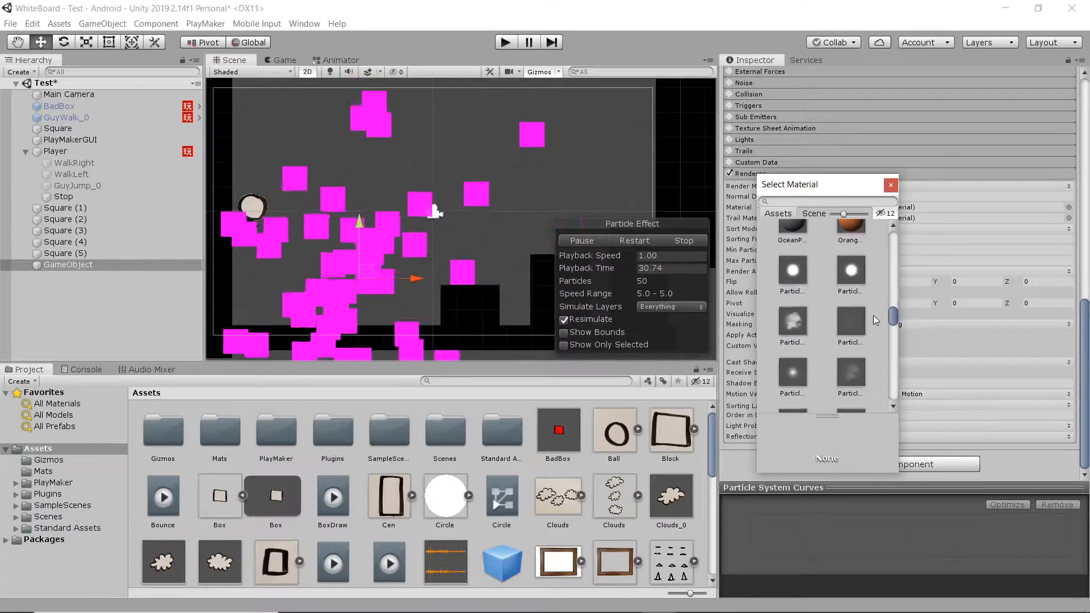
click(852, 271)
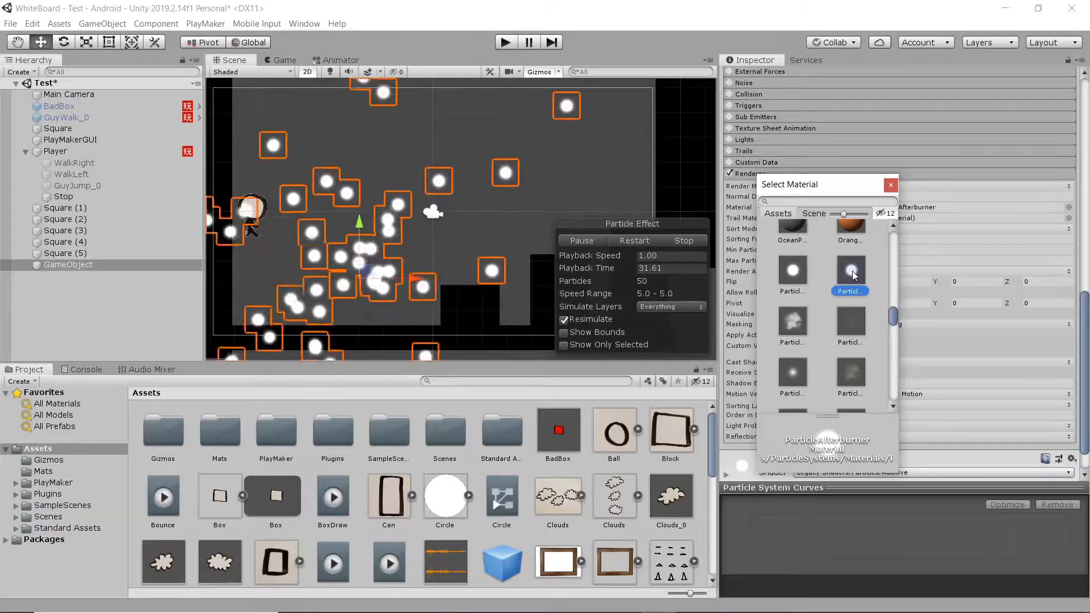
click(798, 265)
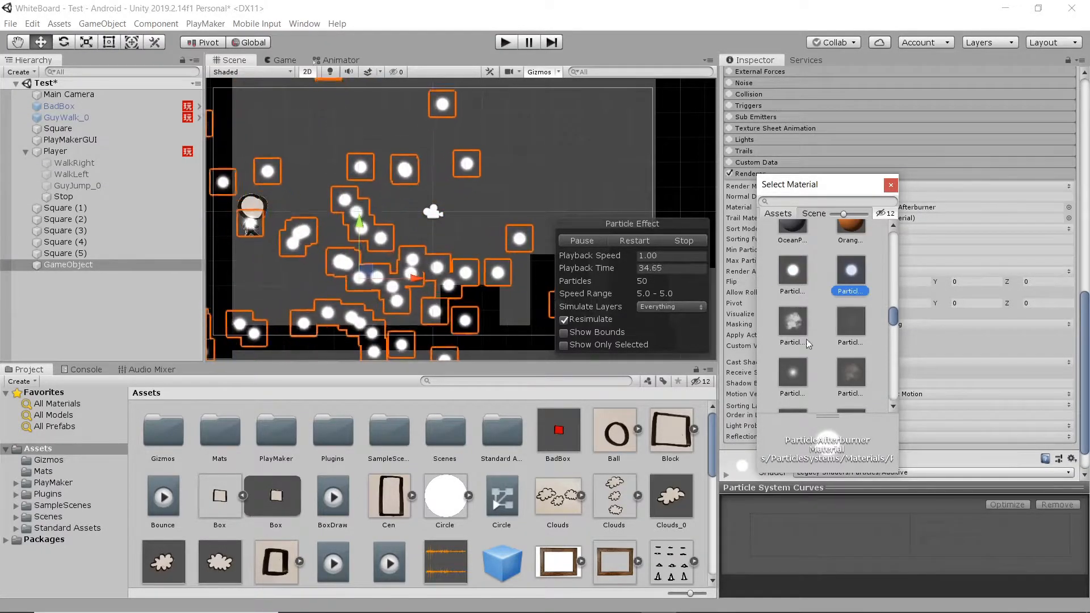
click(793, 373)
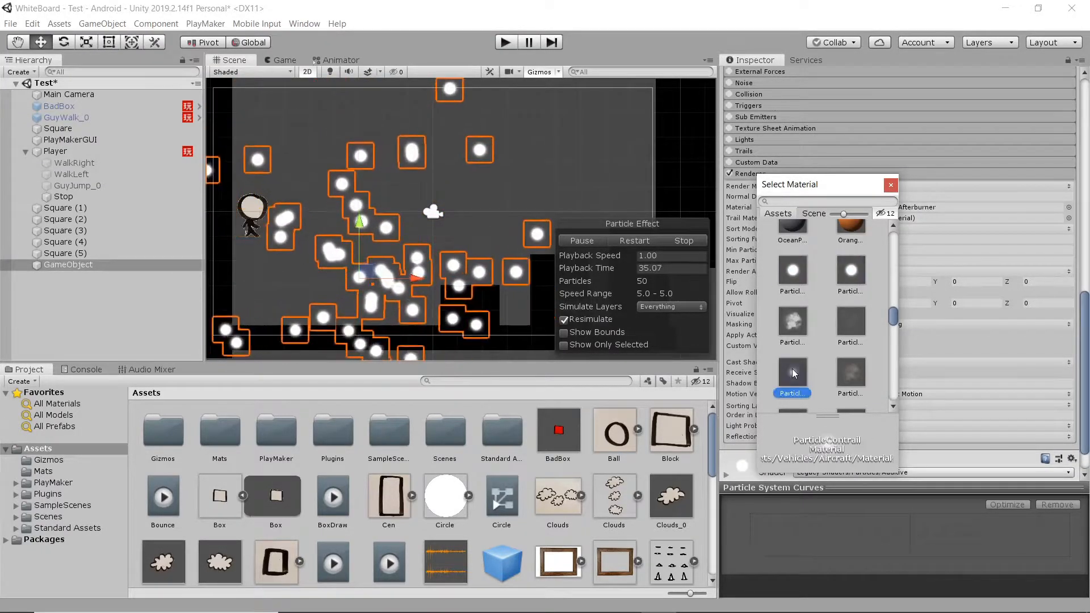
click(851, 271)
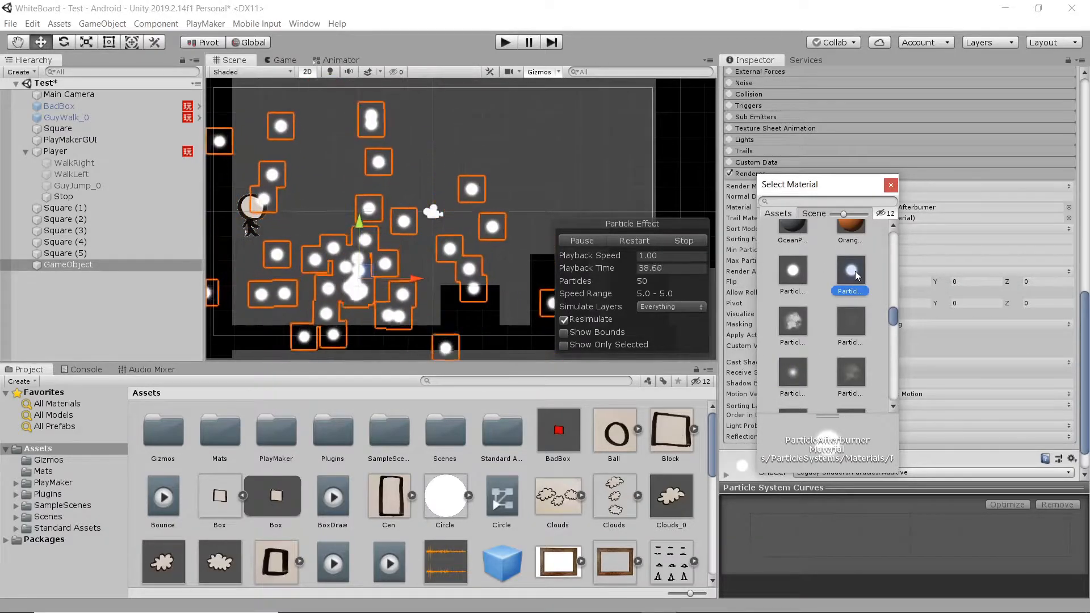
double_click(850, 272)
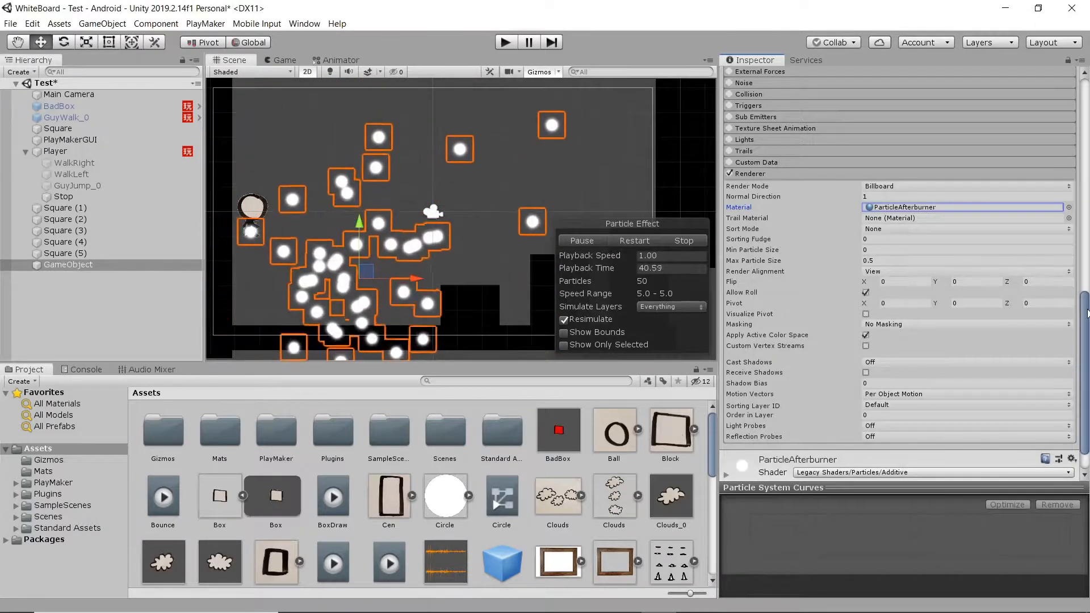
drag(1084, 324, 1082, 319)
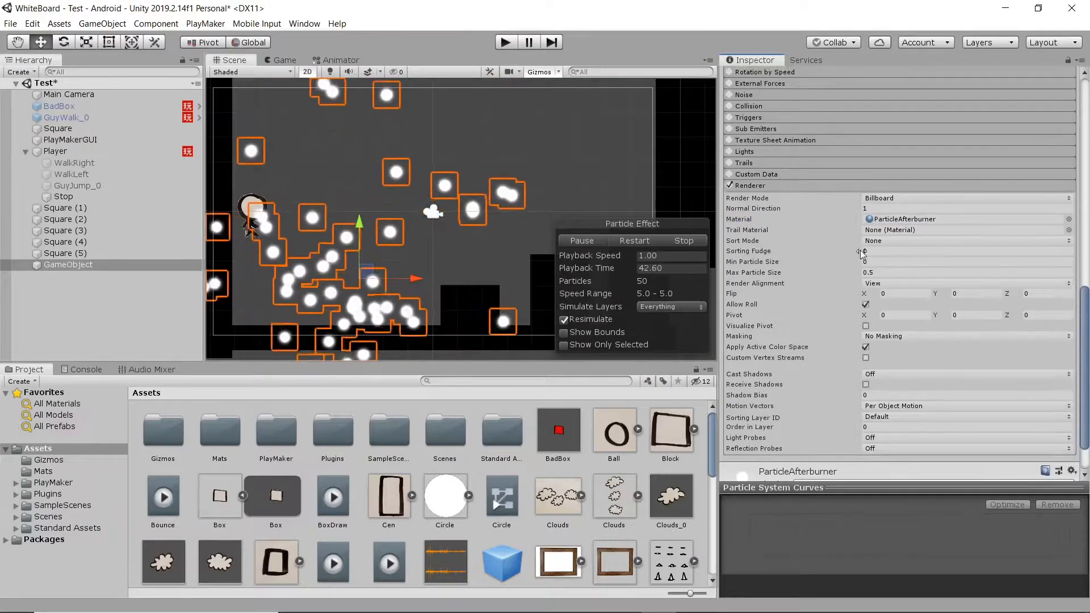
click(739, 222)
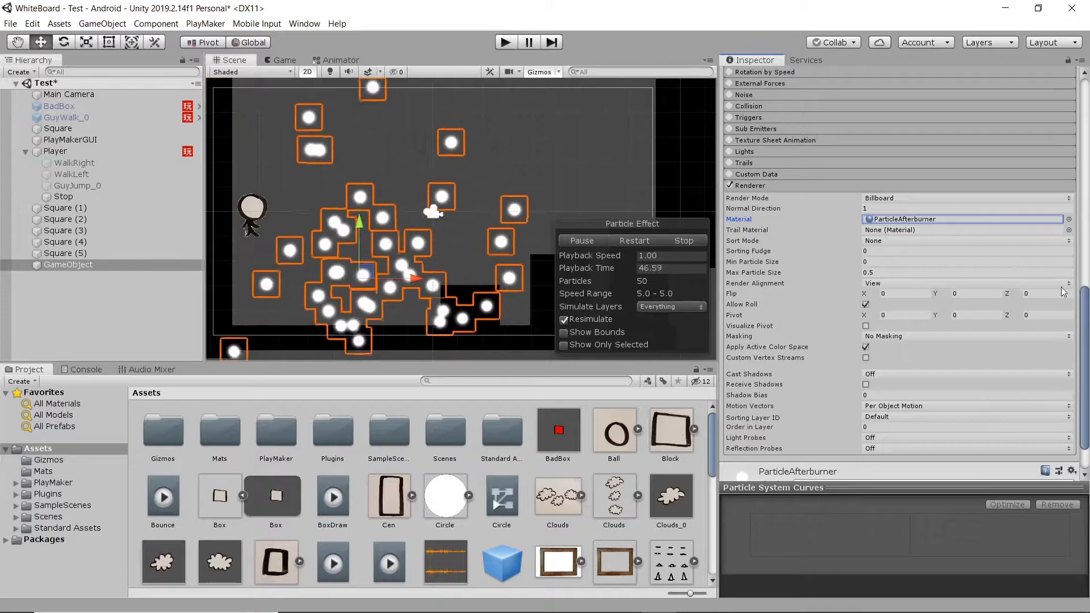
Step: Turn off Looping in the particle system's main settings and review the other main options
drag(1086, 302, 1047, 111)
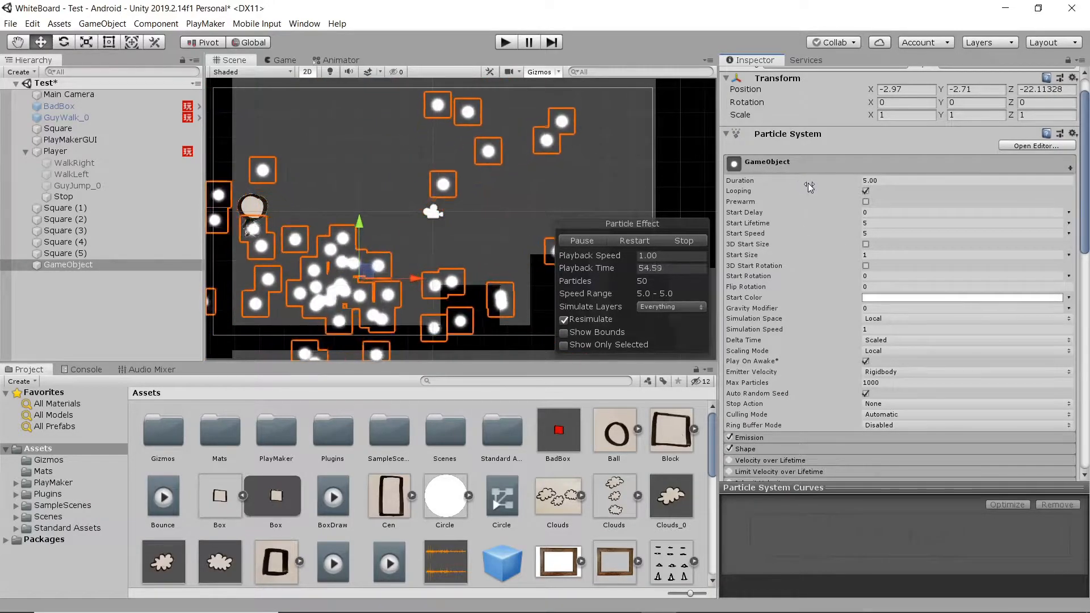
mouse_move(823, 183)
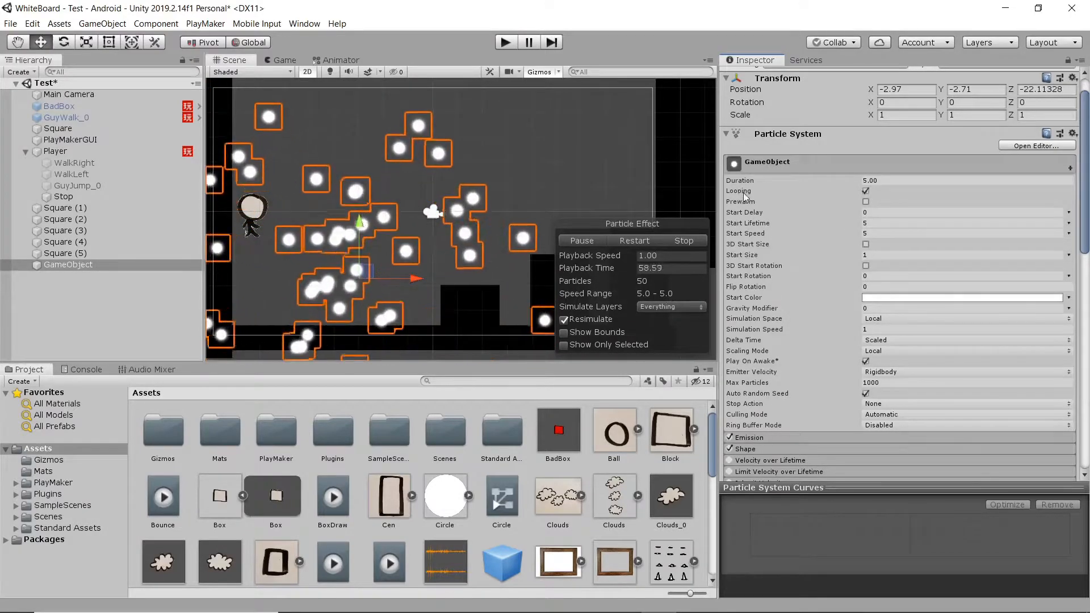
mouse_move(750, 192)
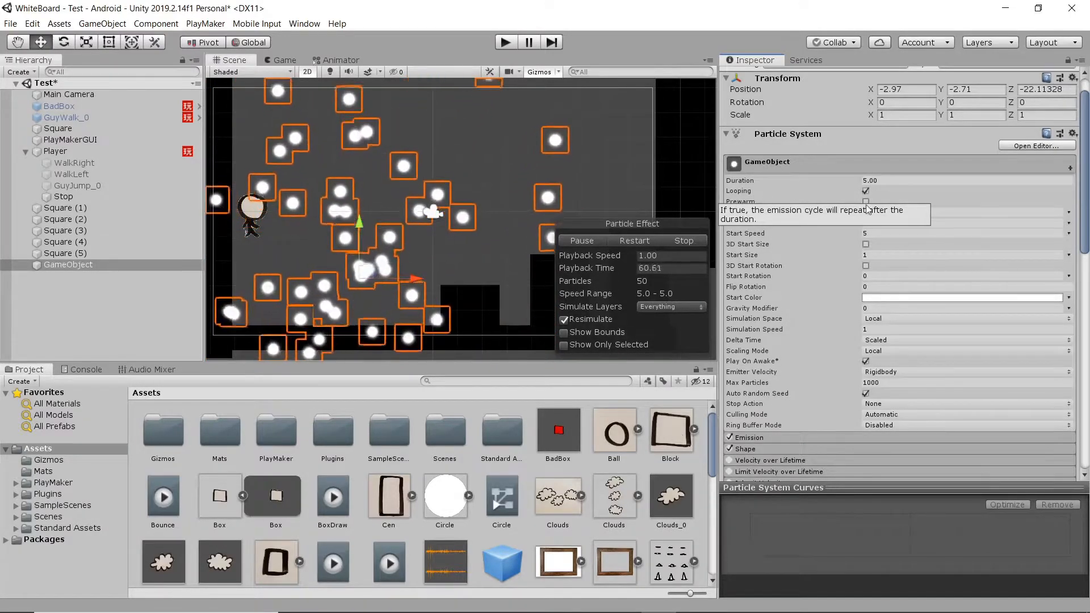
mouse_move(853, 195)
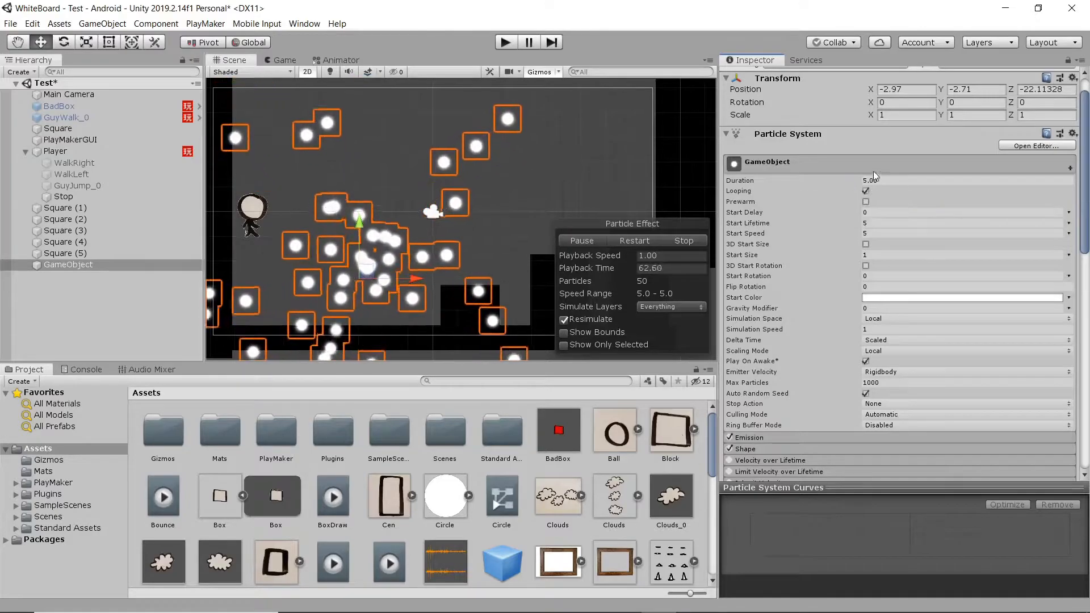
click(866, 191)
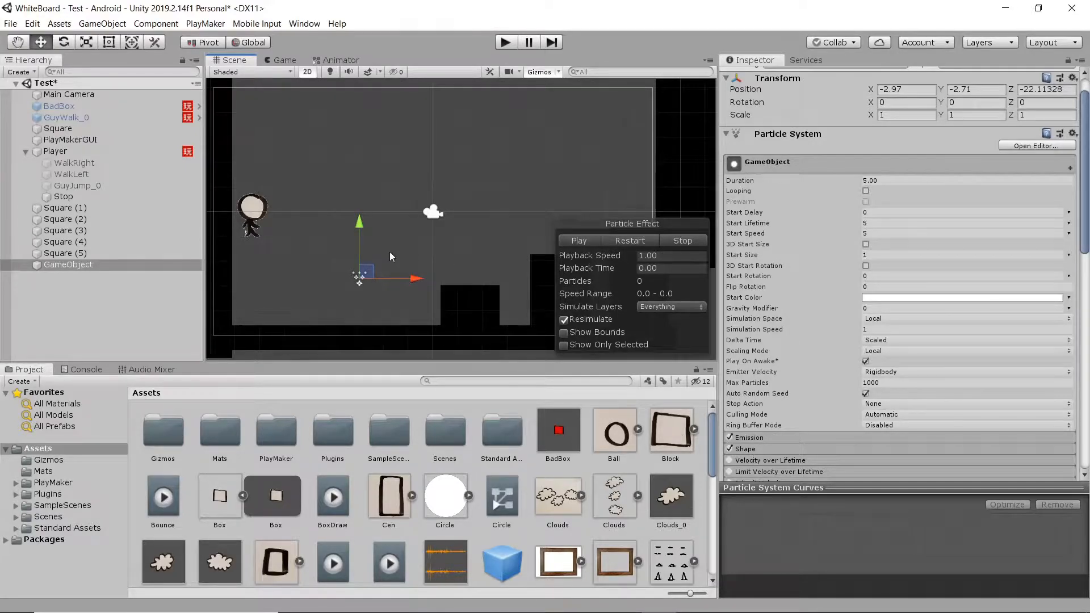
click(866, 192)
scroll(828, 232, down, 3)
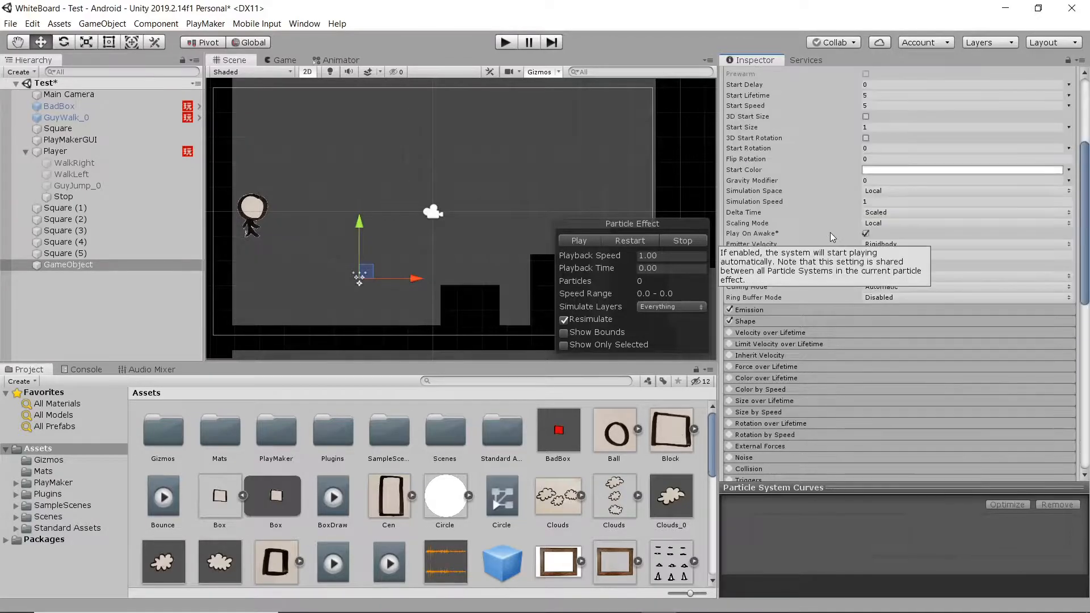
scroll(828, 233, up, 3)
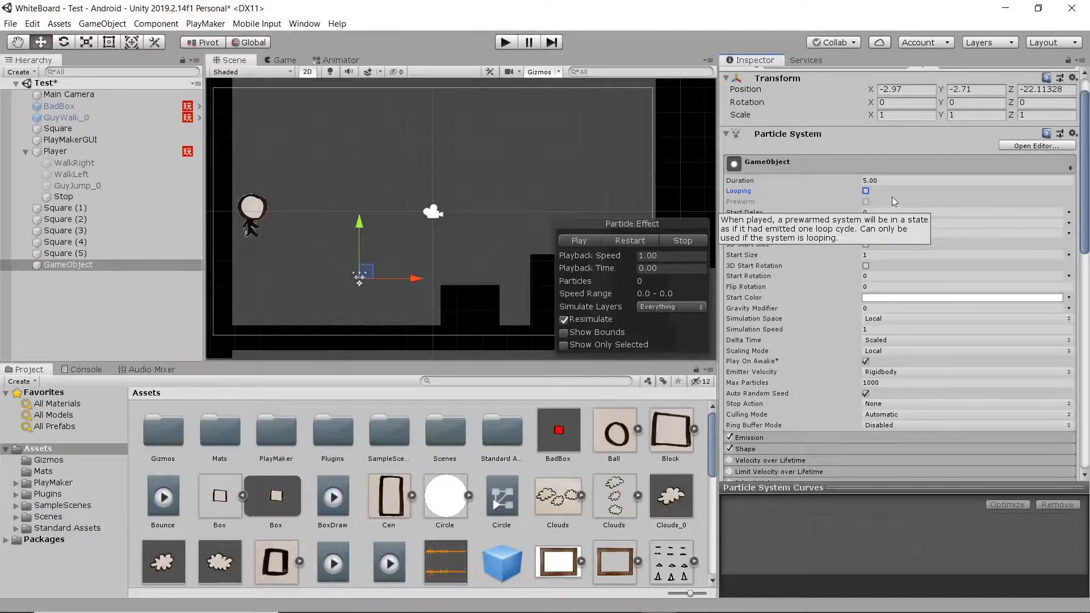
Step: Enable Looping and Prewarm for the particle system and restart its scene preview several times
click(866, 191)
click(866, 201)
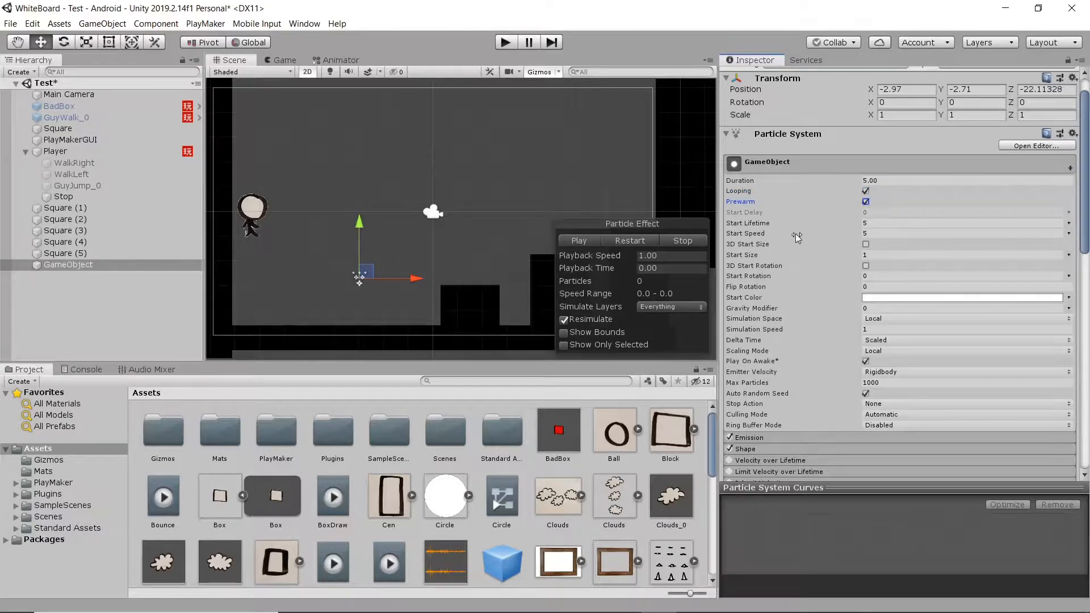
click(629, 241)
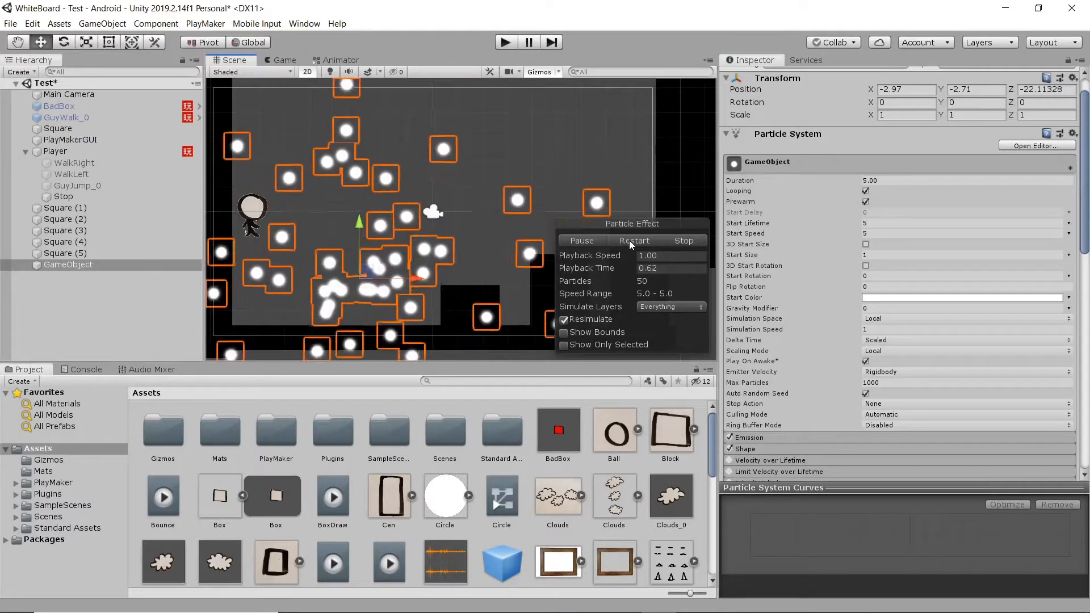
click(628, 240)
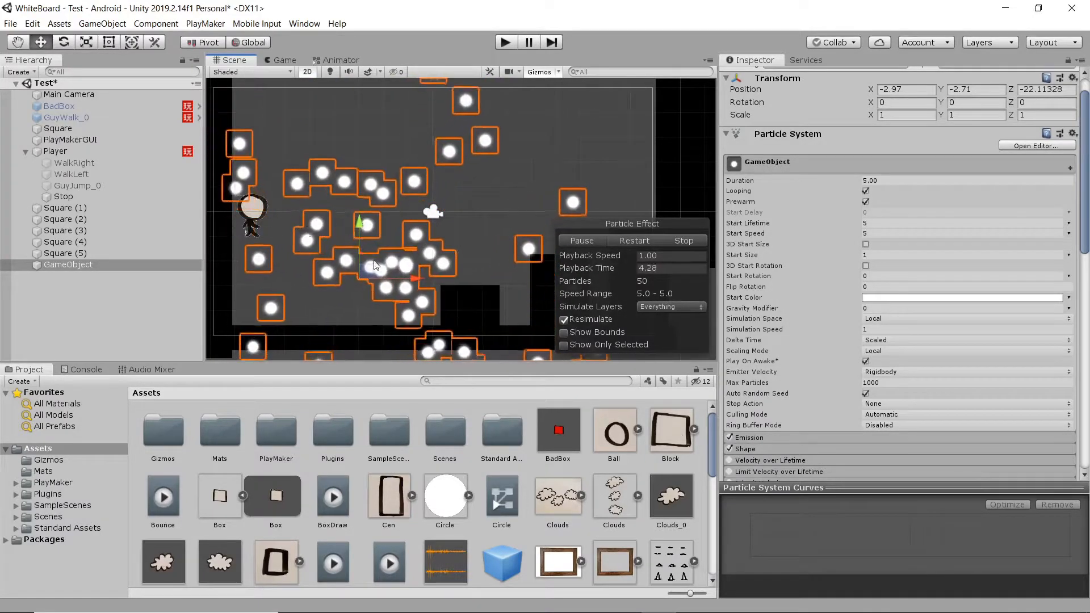
click(639, 240)
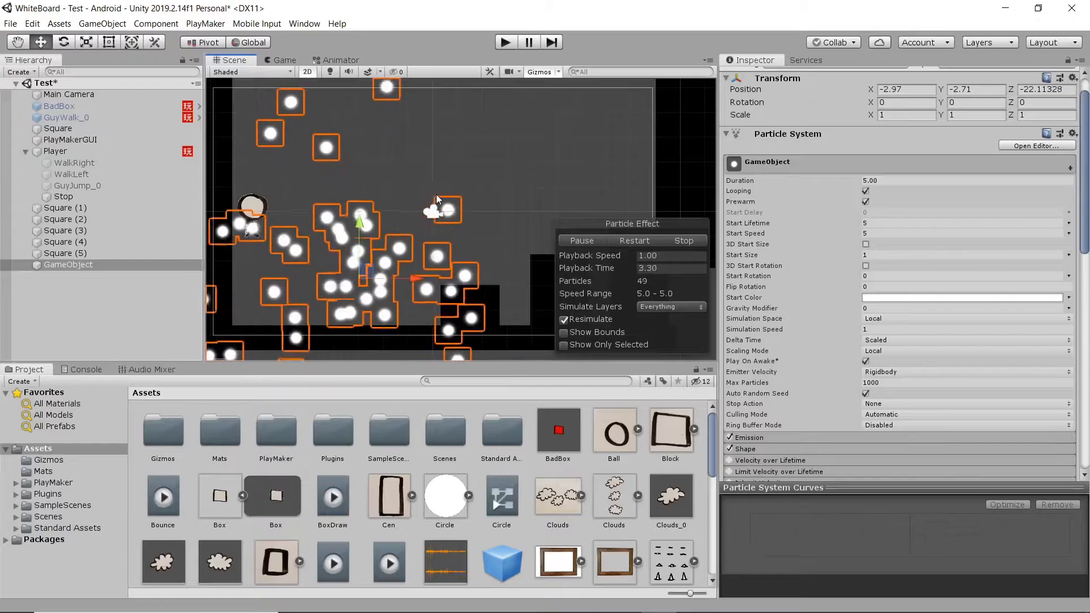
Step: Disable Prewarm for the particle system and restart its scene preview
click(866, 202)
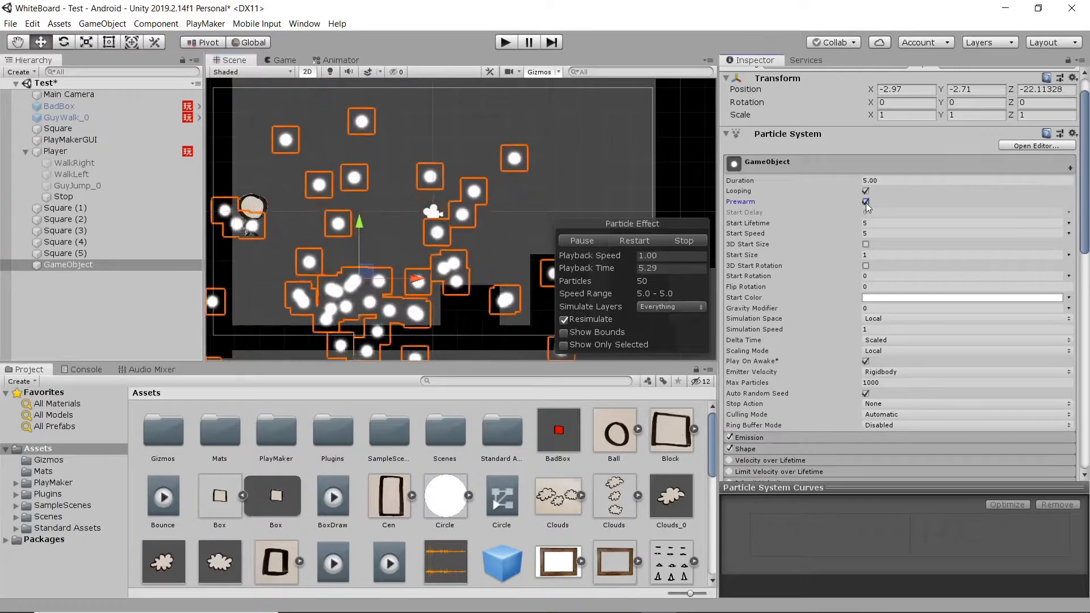
click(634, 242)
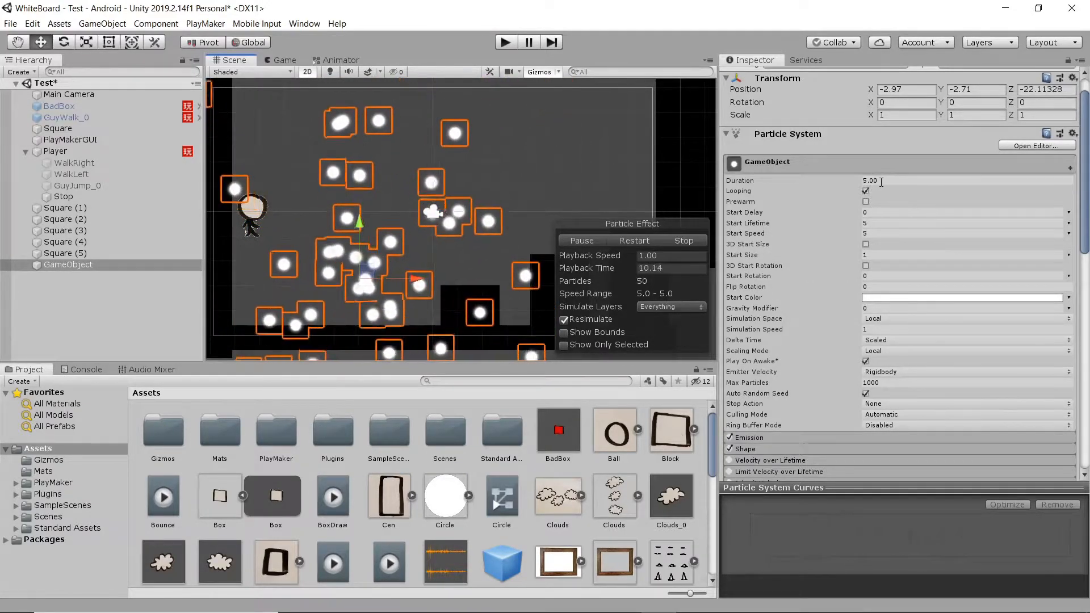
Step: Set the particle system's Start Lifetime to 1, and try Start Speeds of 10 and 3.5 before settling on 5
click(815, 222)
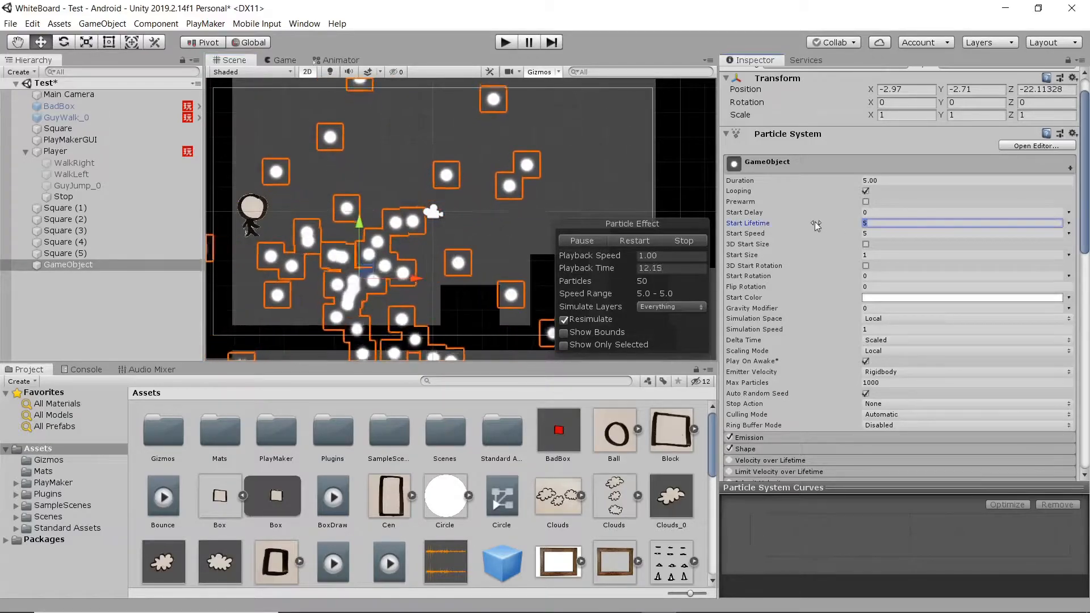
text(1)
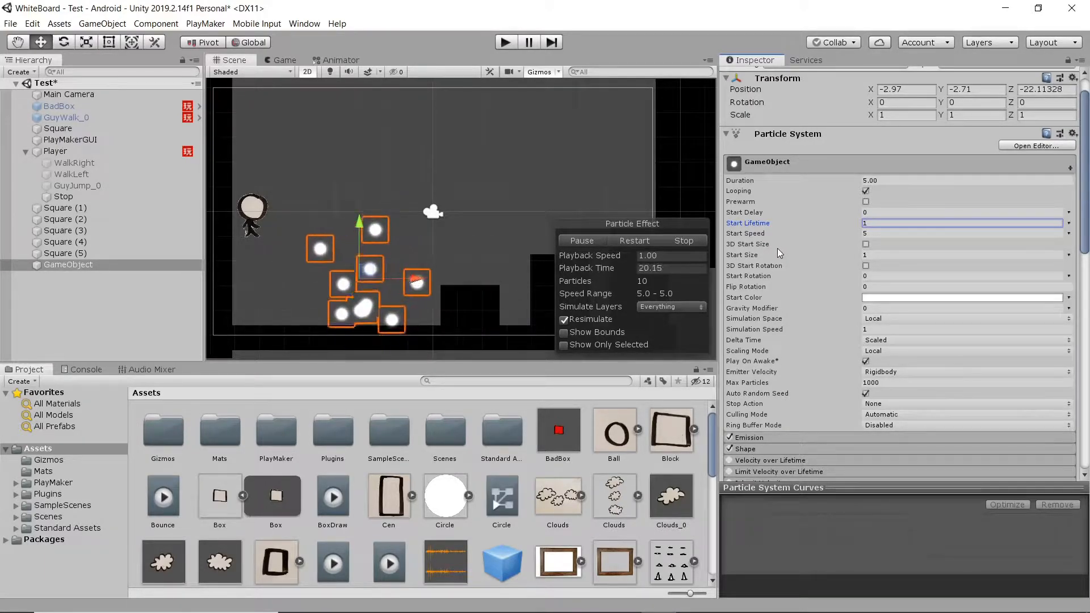
drag(876, 234, 827, 235)
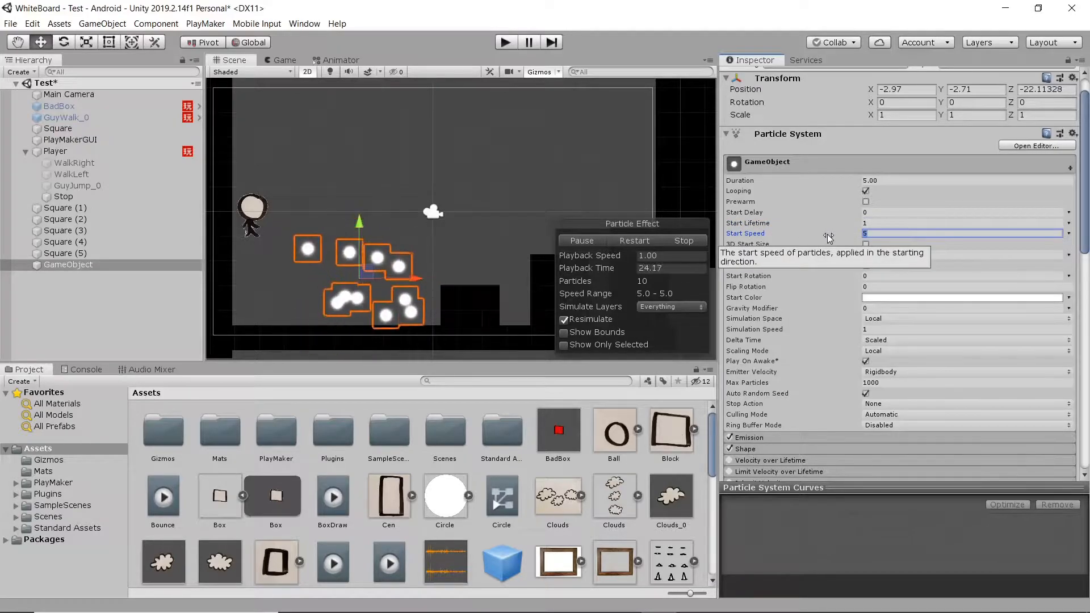
text(10)
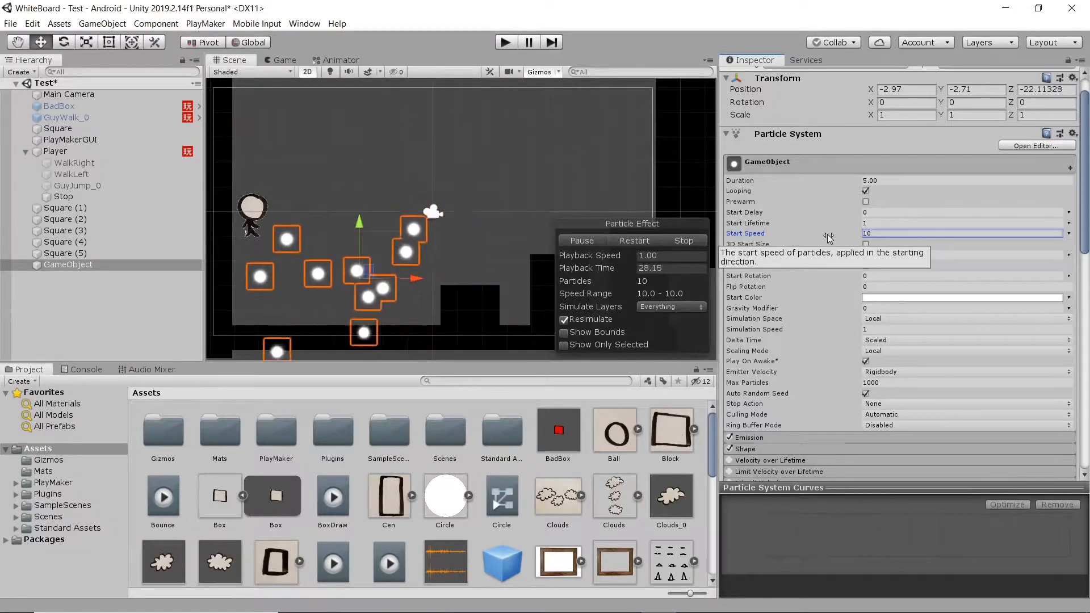
key(BackSpace)
key(BackSpace)
text(3.5)
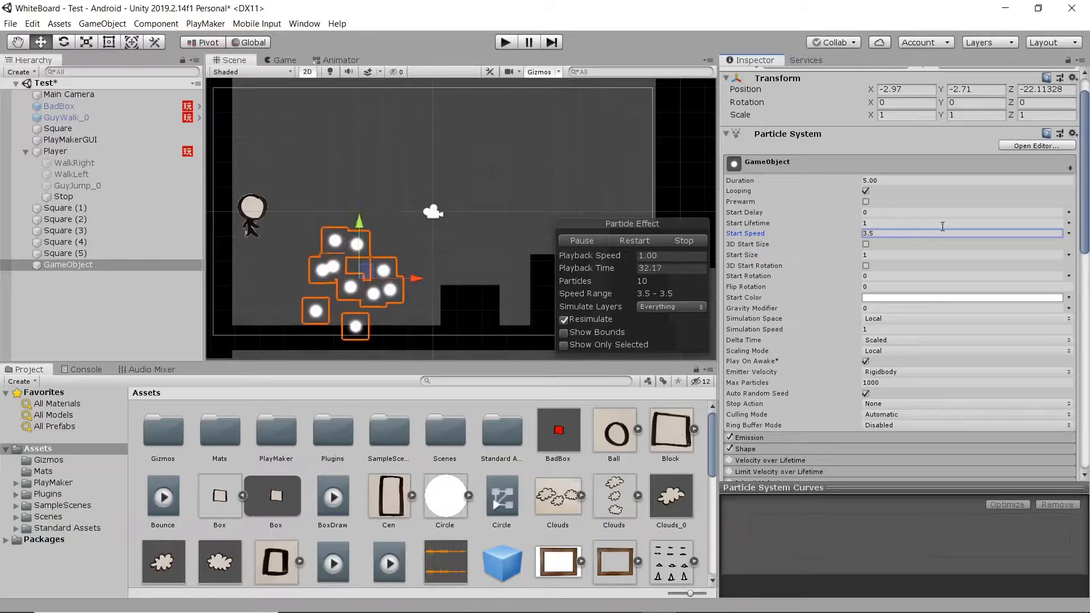
click(805, 233)
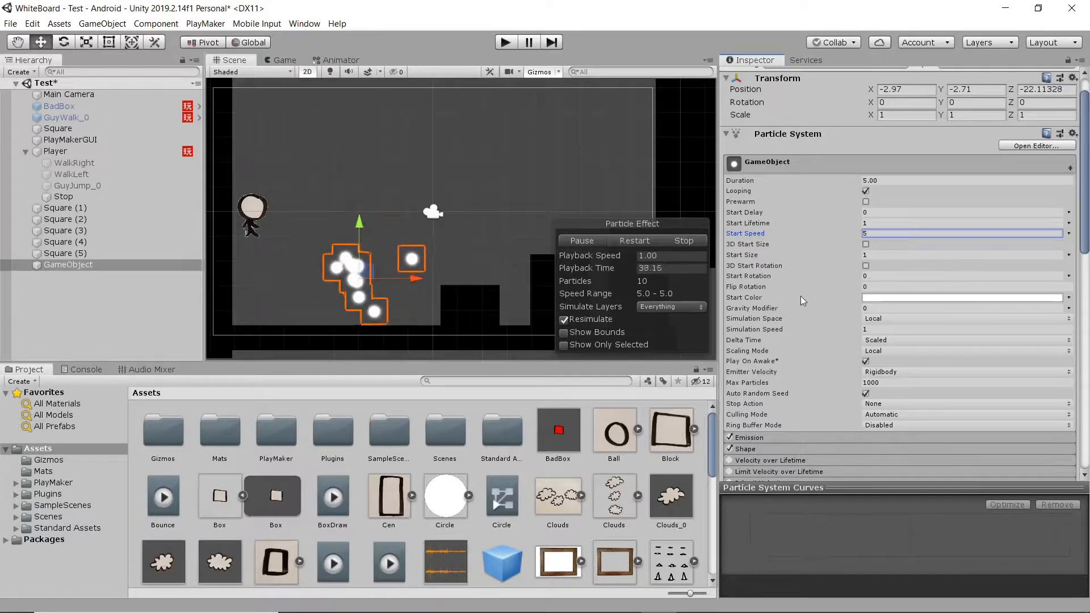
Step: Try larger and smaller Start Size values for the particles, such as 2.8 and 0.48, ending at 1.07
scroll(803, 301, down, 5)
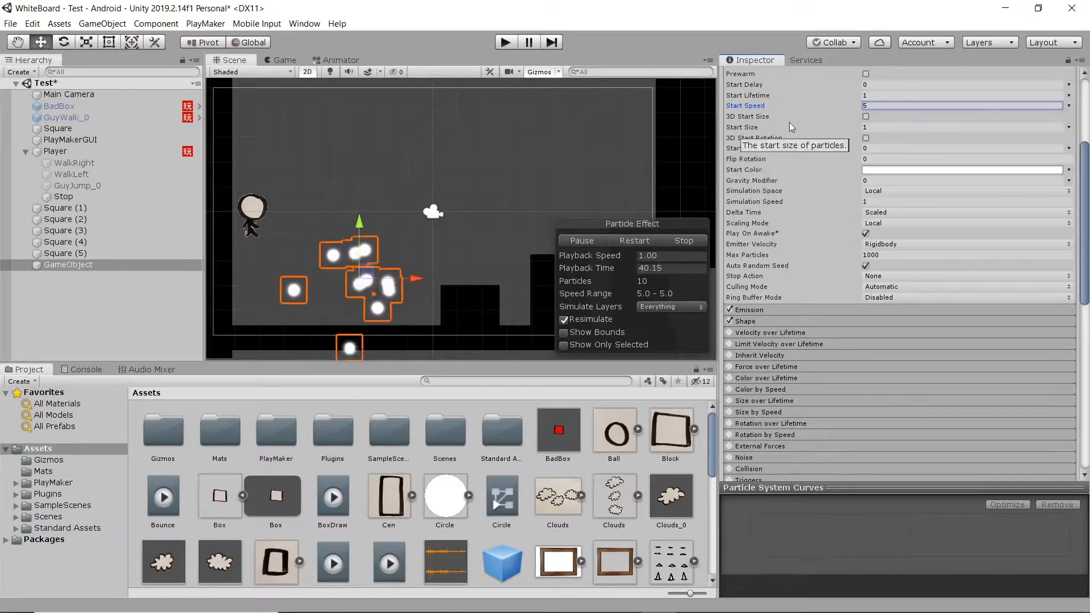
click(838, 131)
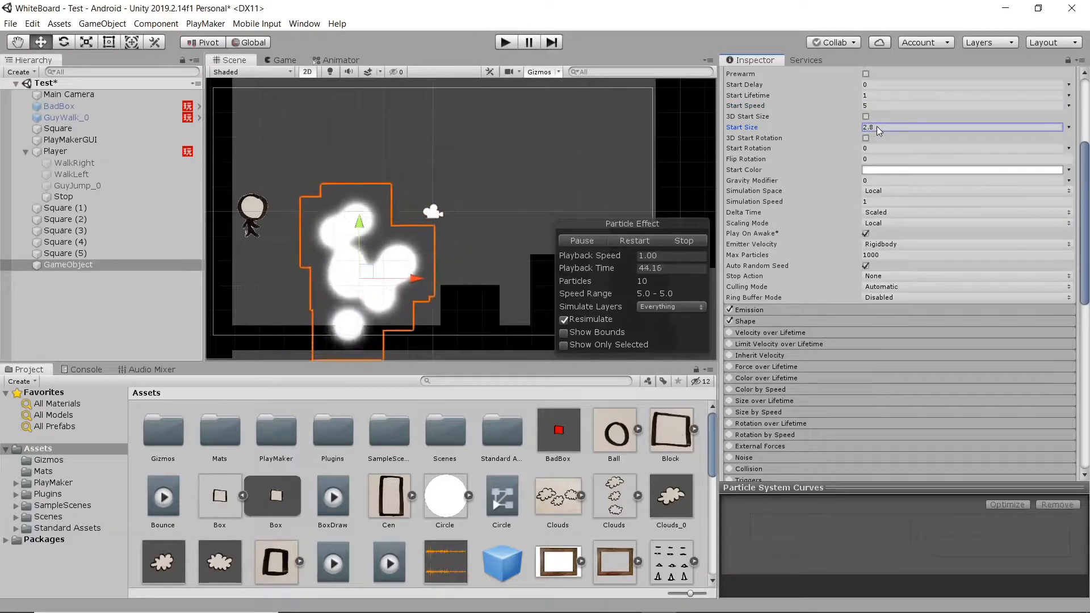
text(0.94)
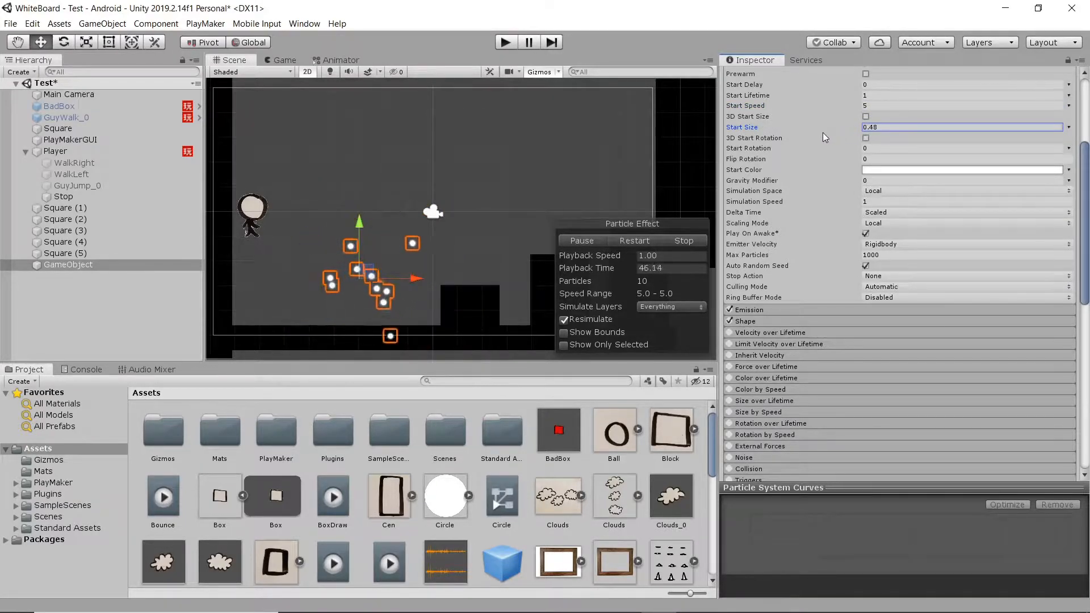
drag(843, 132, 837, 133)
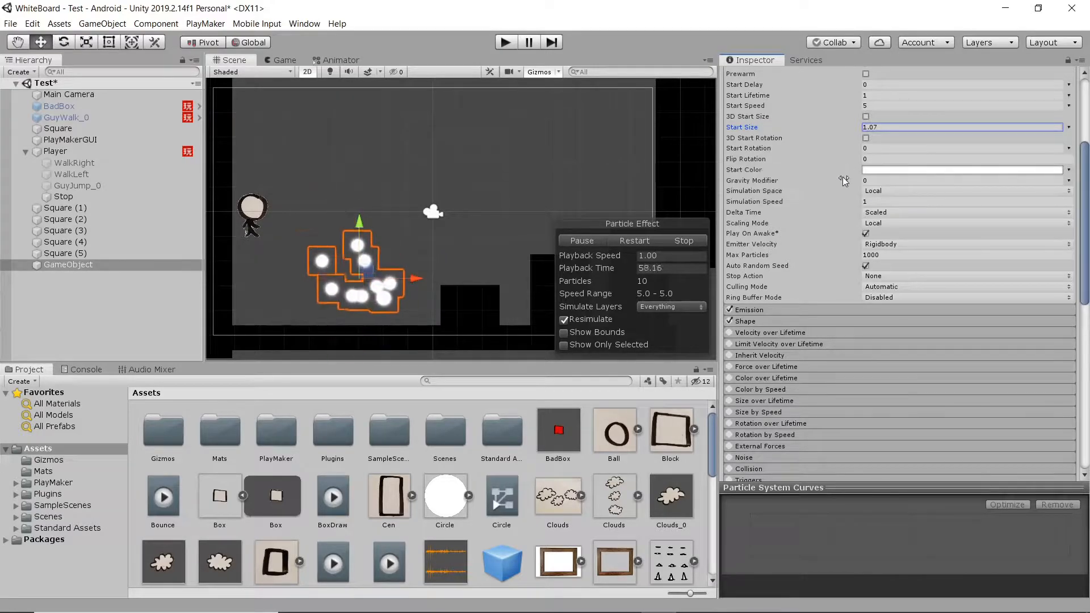
Step: Try red as the particles' Start Color, and change it to a dark green with hex 19874F
click(883, 170)
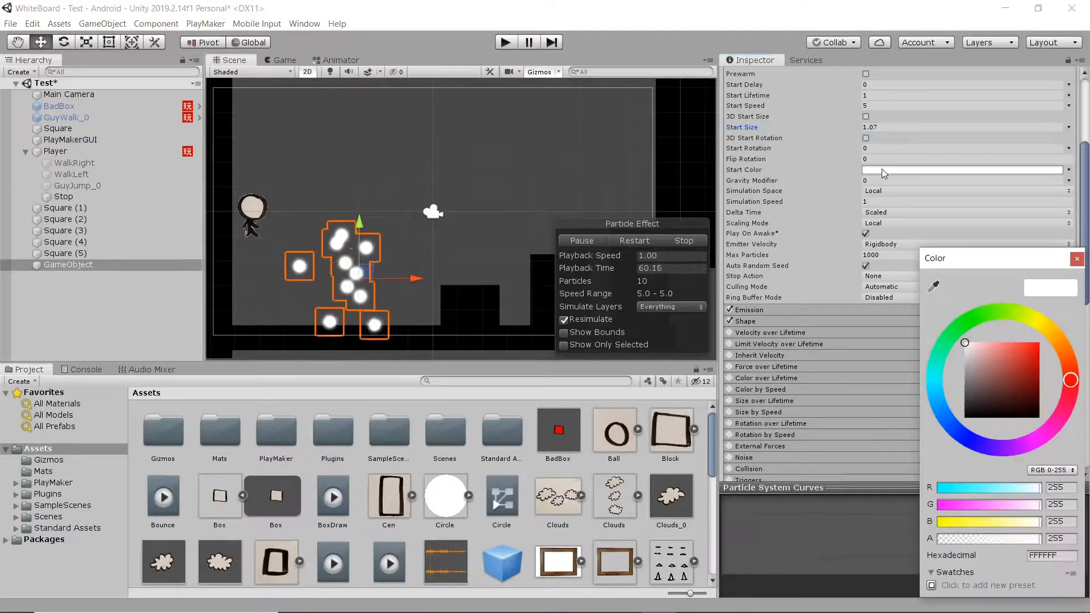
drag(1028, 362, 1052, 341)
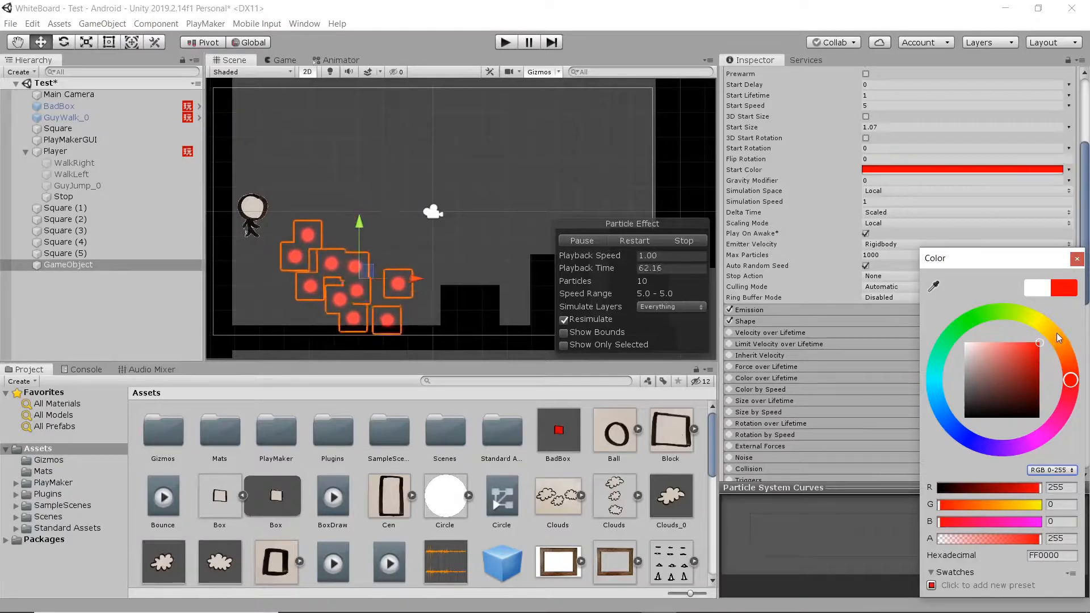
click(964, 323)
mouse_move(1037, 364)
mouse_down()
mouse_move(1024, 372)
mouse_move(1017, 356)
mouse_move(1027, 381)
mouse_up()
mouse_move(954, 347)
mouse_down()
mouse_move(934, 378)
mouse_move(928, 336)
mouse_up()
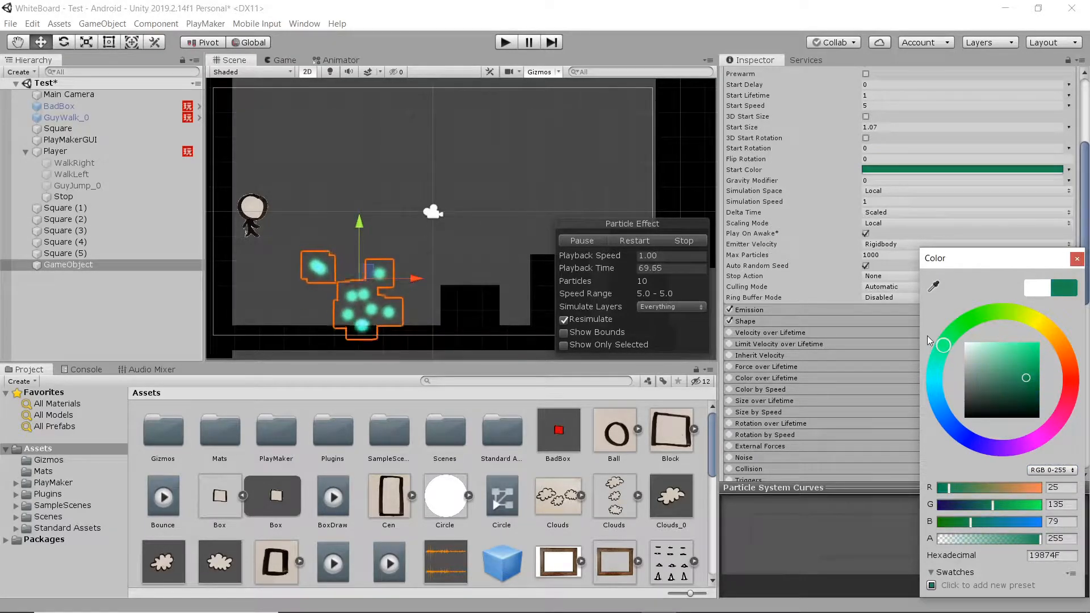
click(1077, 259)
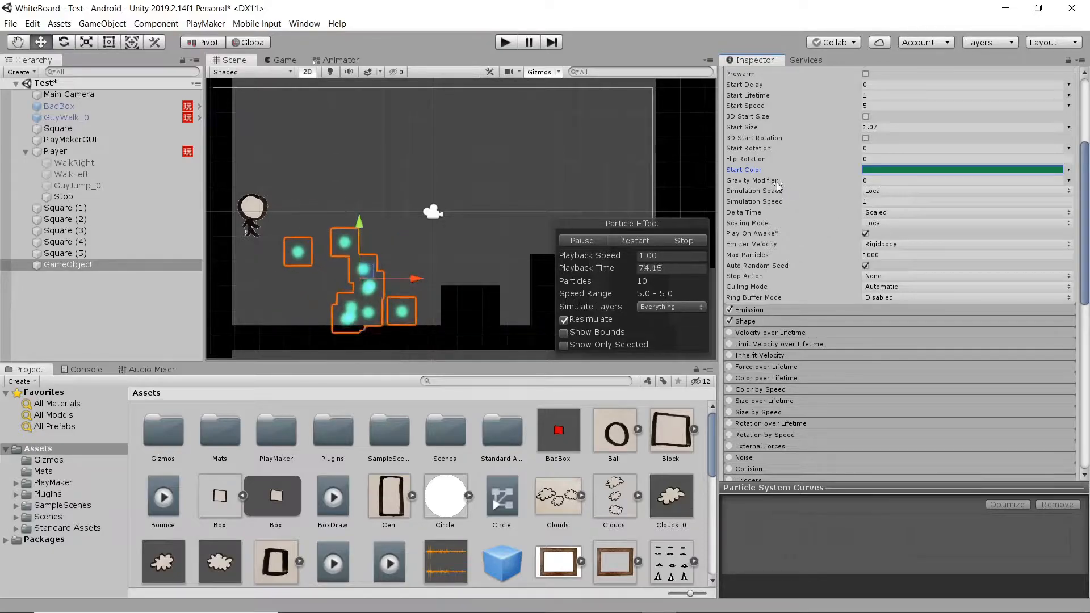
Step: Set the particle system's Gravity Modifier to 1, try 9.8, and return it to 1
middle_drag(485, 219, 481, 185)
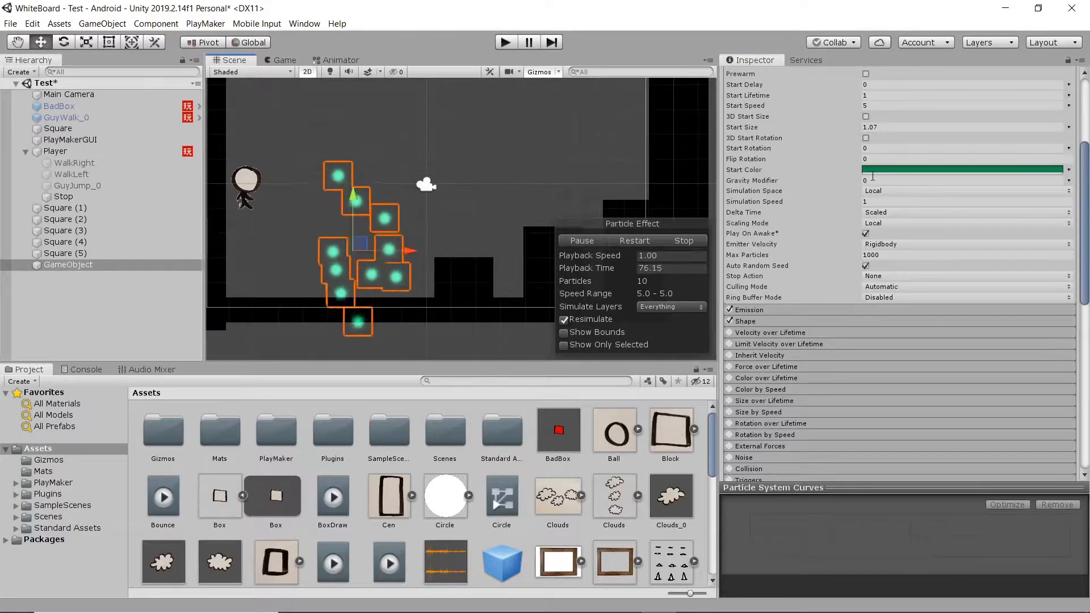
text(1)
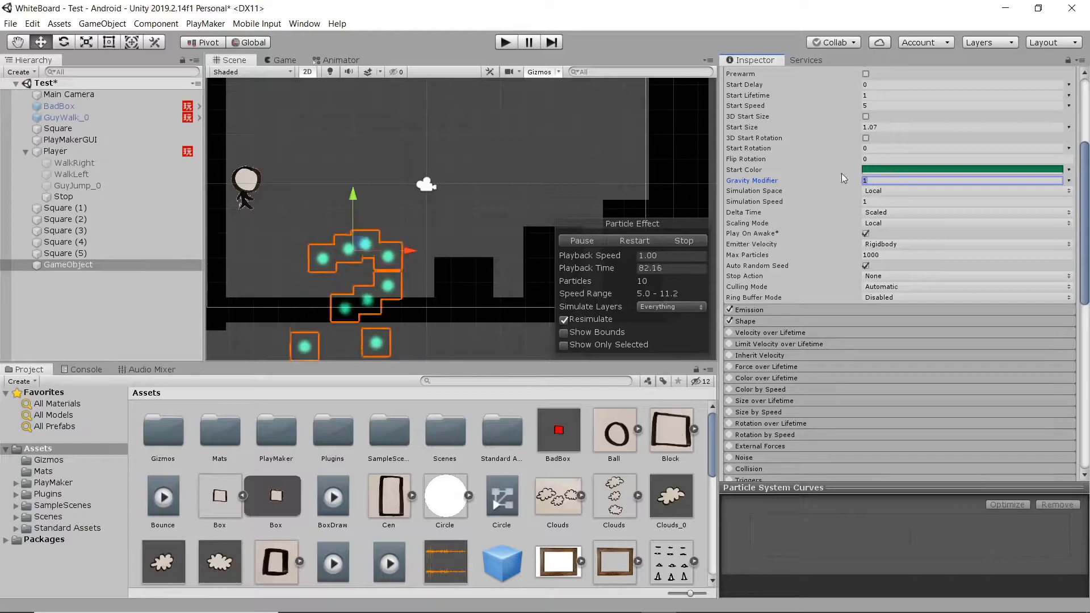
text(9.8)
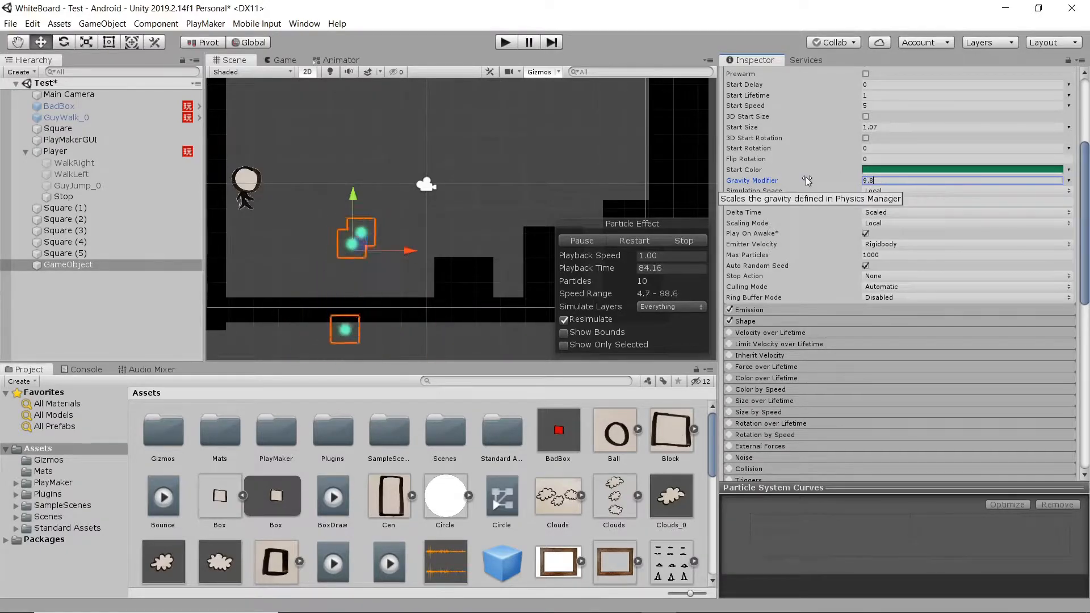
click(892, 187)
click(879, 202)
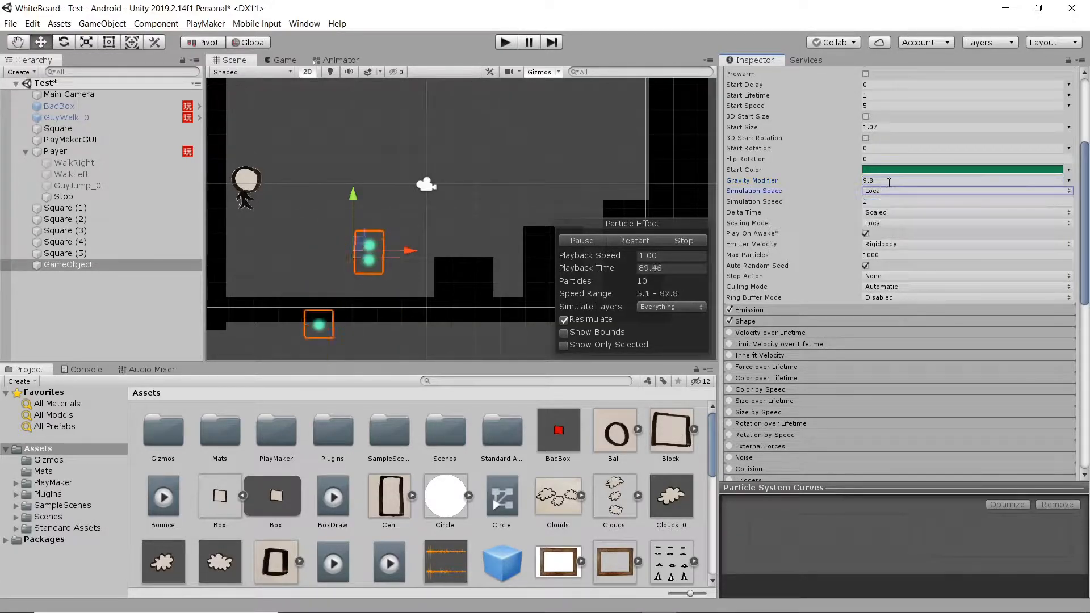
text(1)
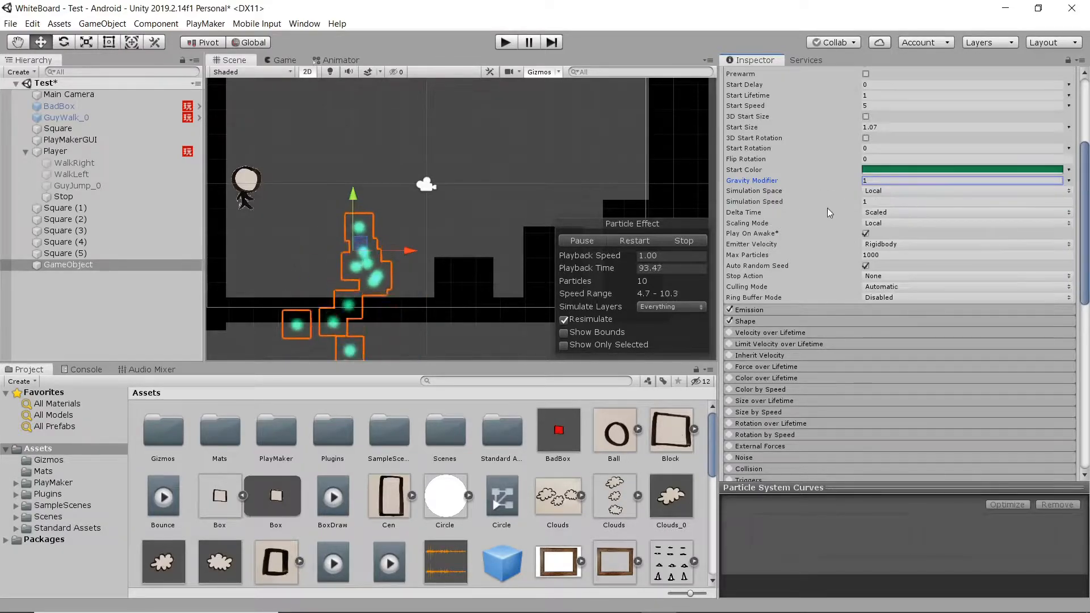
Step: Move the particle system higher above the floor and enable its Collision module with Type World and Mode 2D
drag(366, 251, 354, 197)
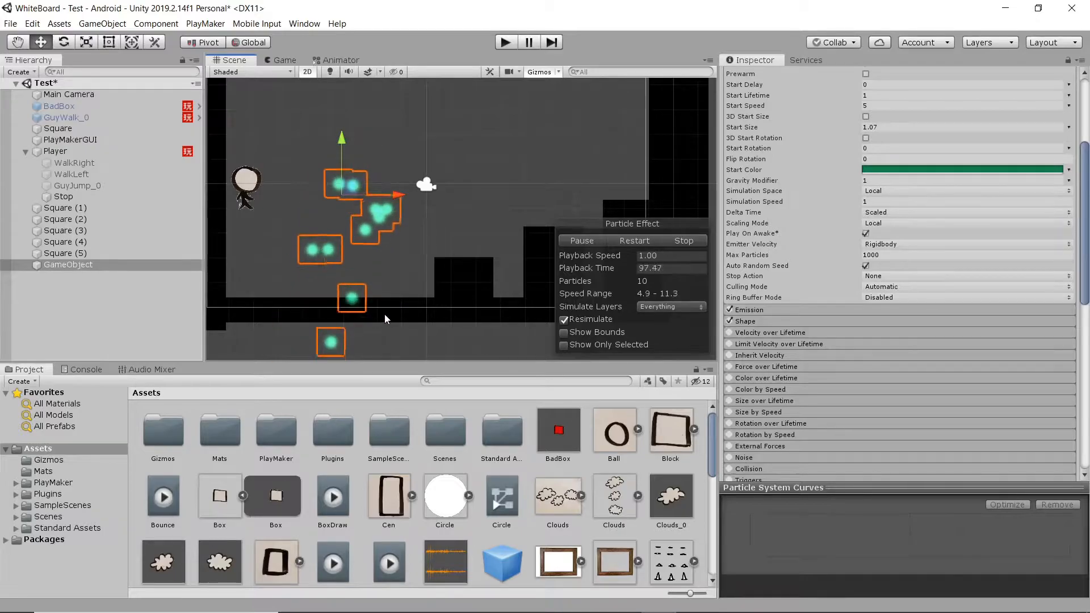
scroll(787, 219, down, 4)
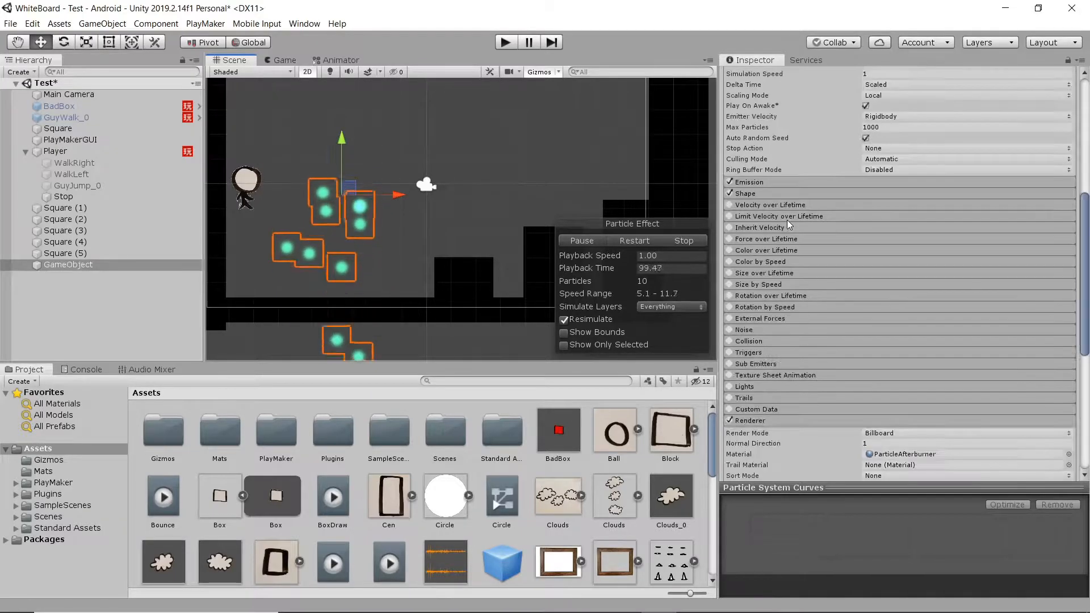
click(747, 343)
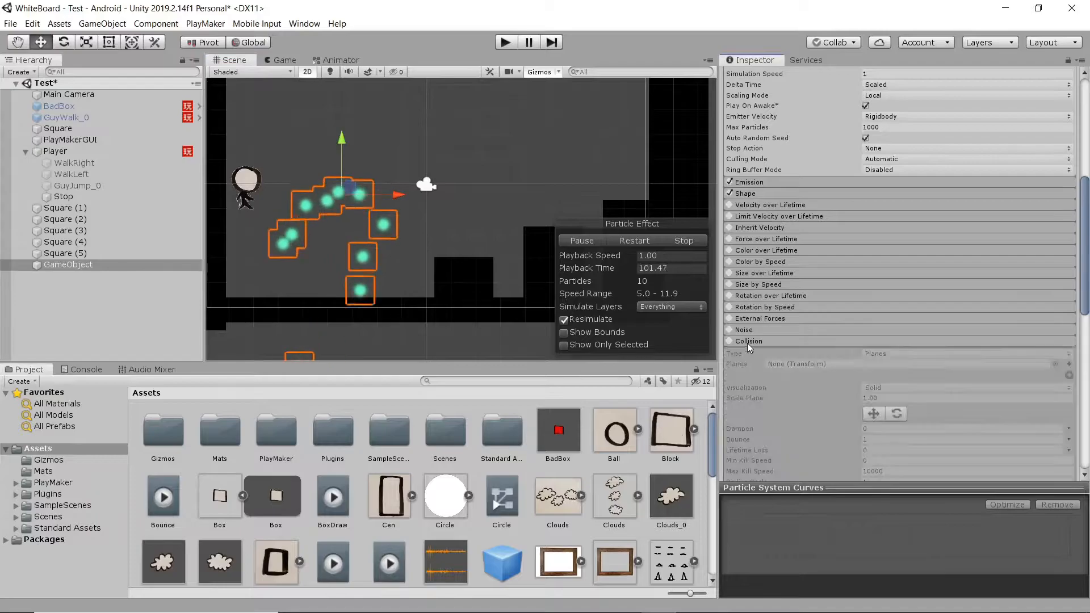
click(728, 342)
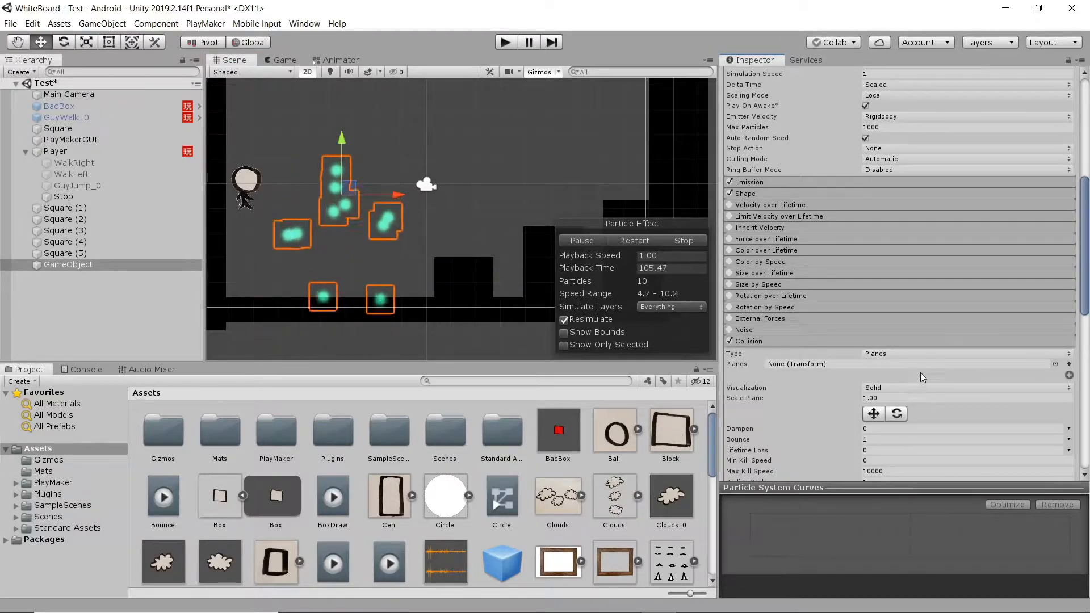
click(907, 353)
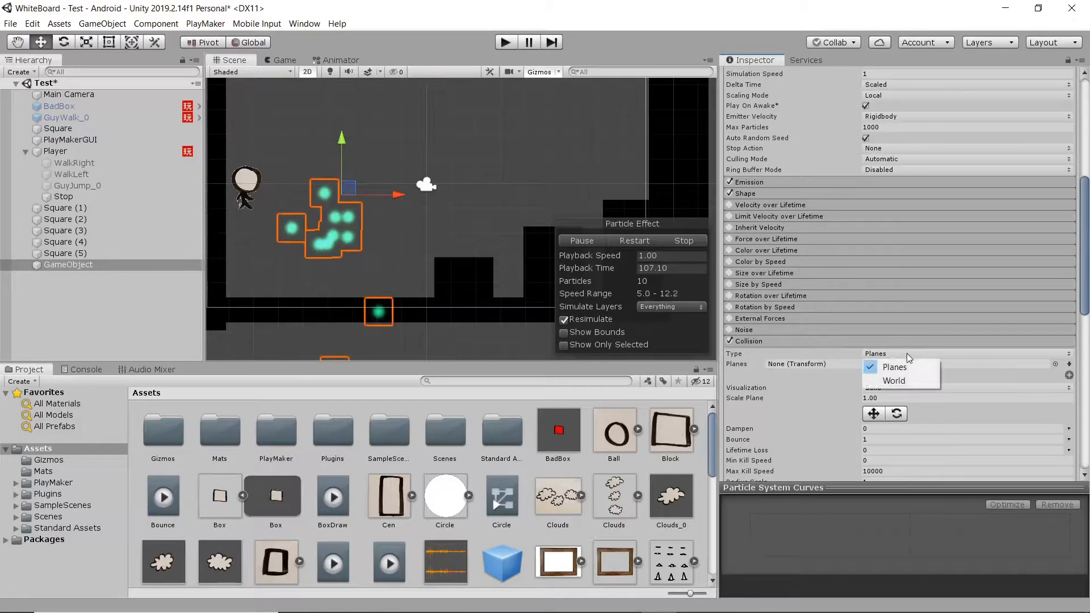
click(907, 378)
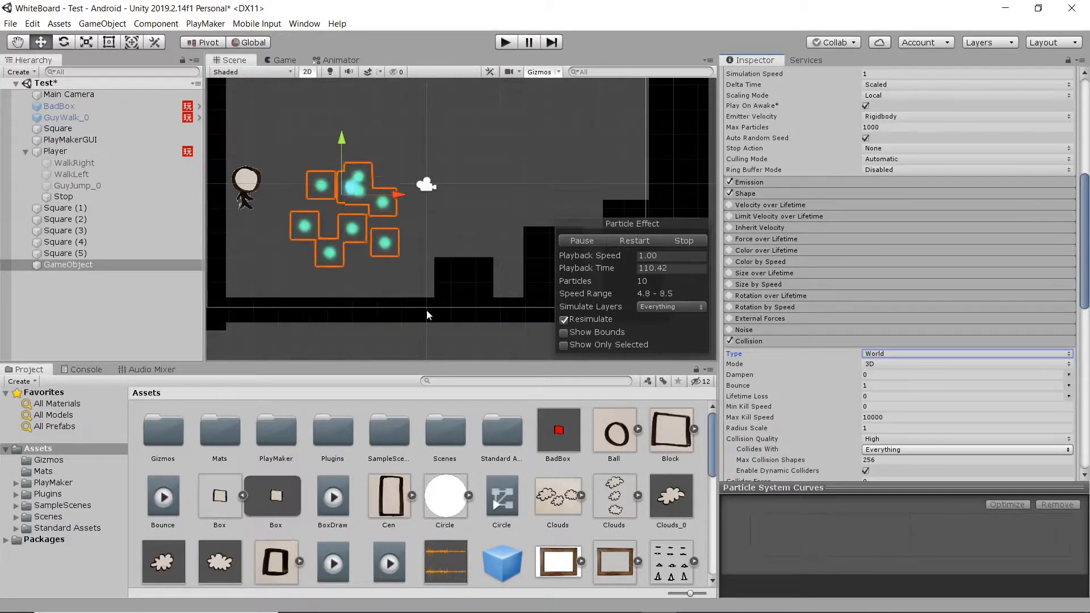
click(874, 364)
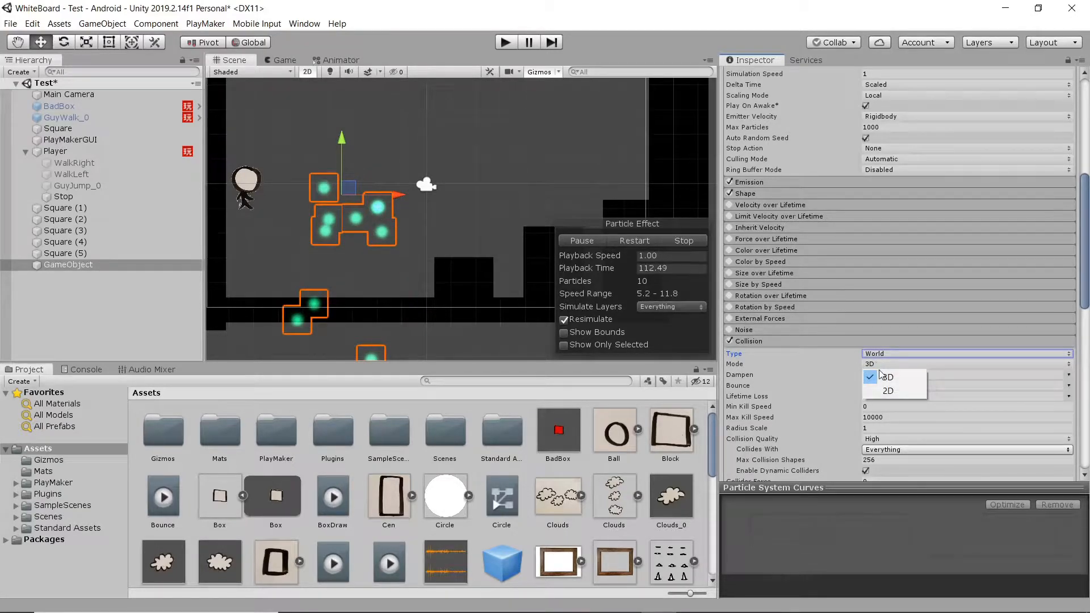
click(894, 390)
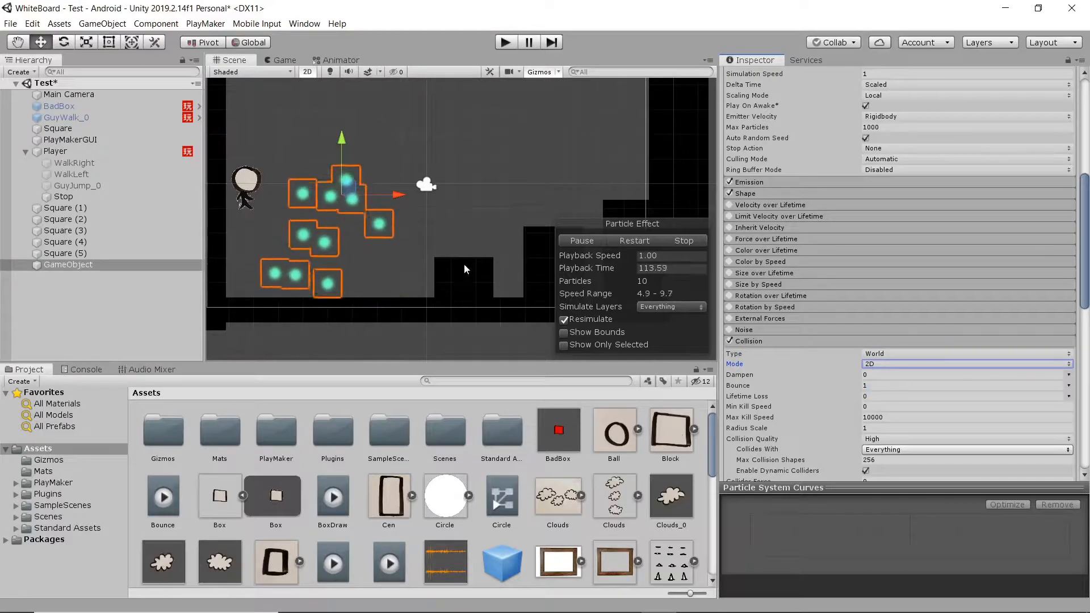
Step: Move the particle system around above the floor and blocks to test its particle collisions
drag(344, 188, 432, 207)
drag(321, 203, 367, 201)
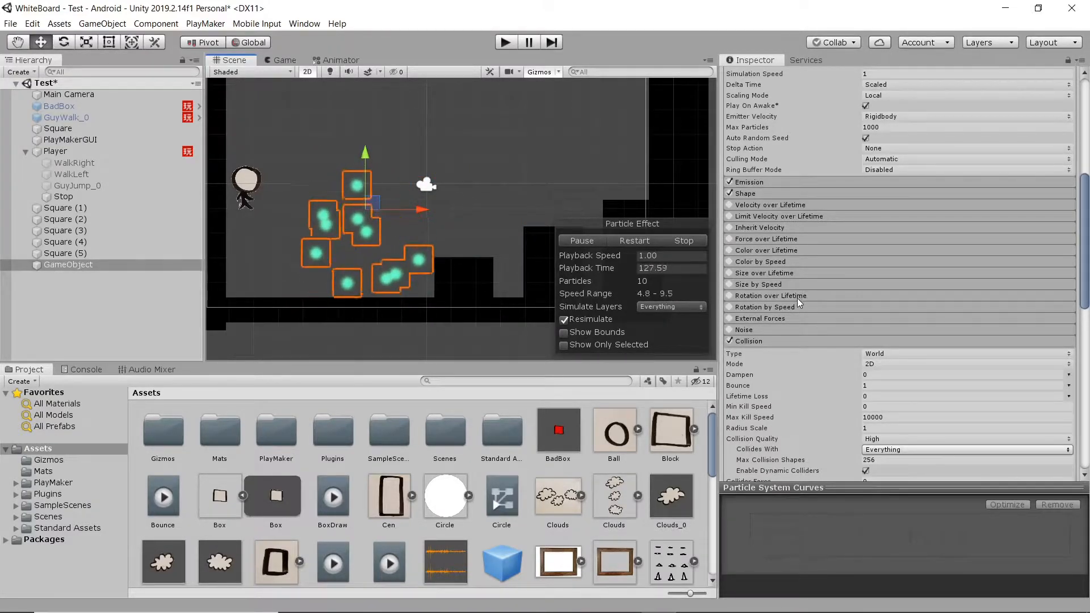
scroll(798, 298, up, 10)
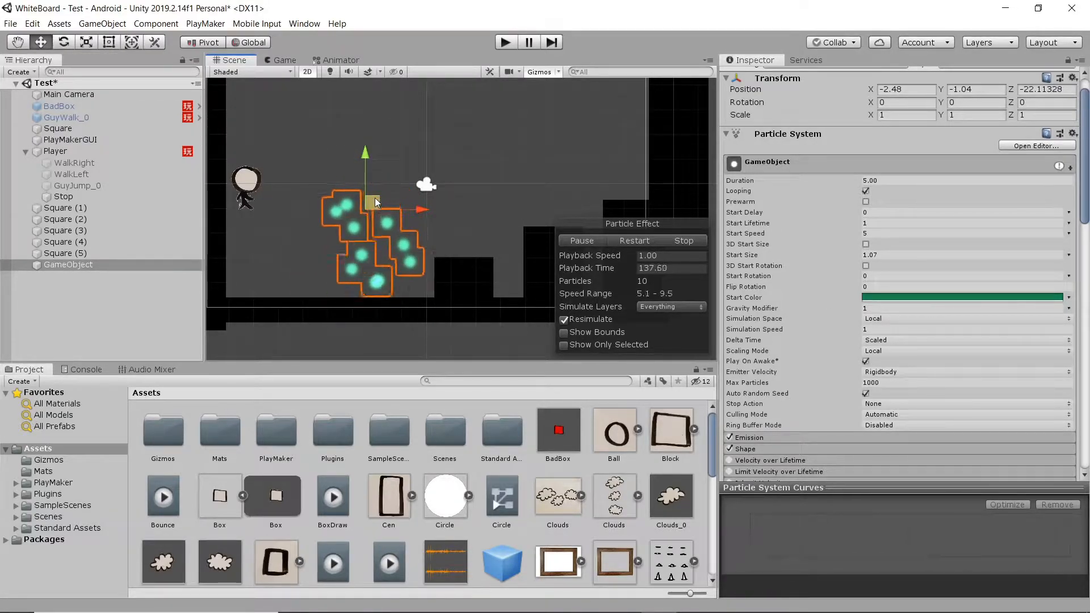
mouse_move(371, 199)
mouse_down()
mouse_move(546, 161)
mouse_move(352, 202)
mouse_move(471, 147)
mouse_move(554, 153)
mouse_move(357, 184)
mouse_move(438, 194)
mouse_move(539, 181)
mouse_move(376, 195)
mouse_move(390, 180)
mouse_move(370, 200)
mouse_up()
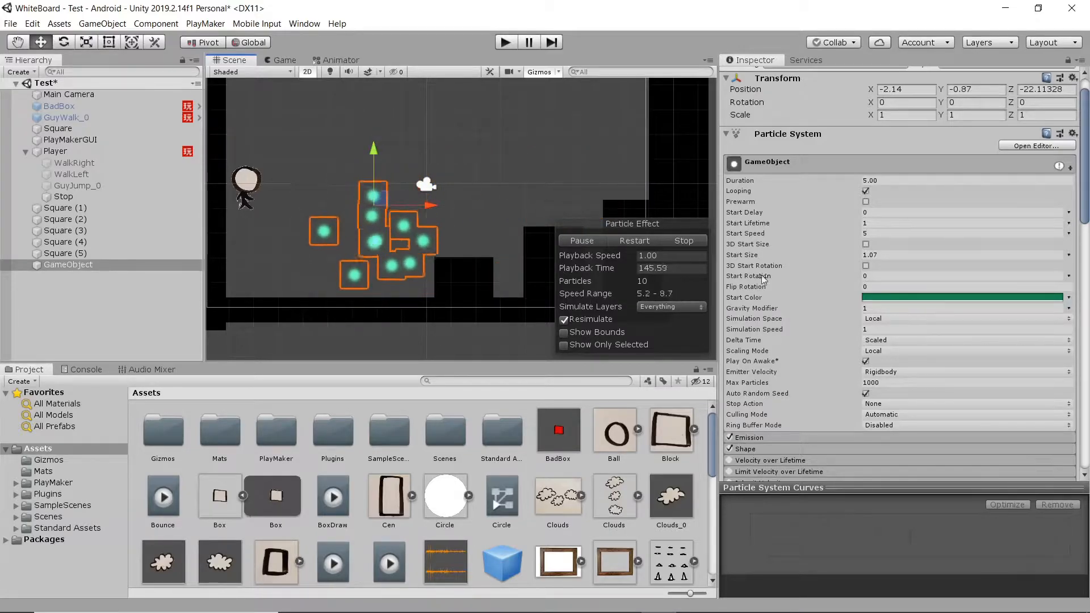
Step: Set the Simulation Space to World and move the particle system around, ending at about X -2.4, Y -0.9
click(872, 319)
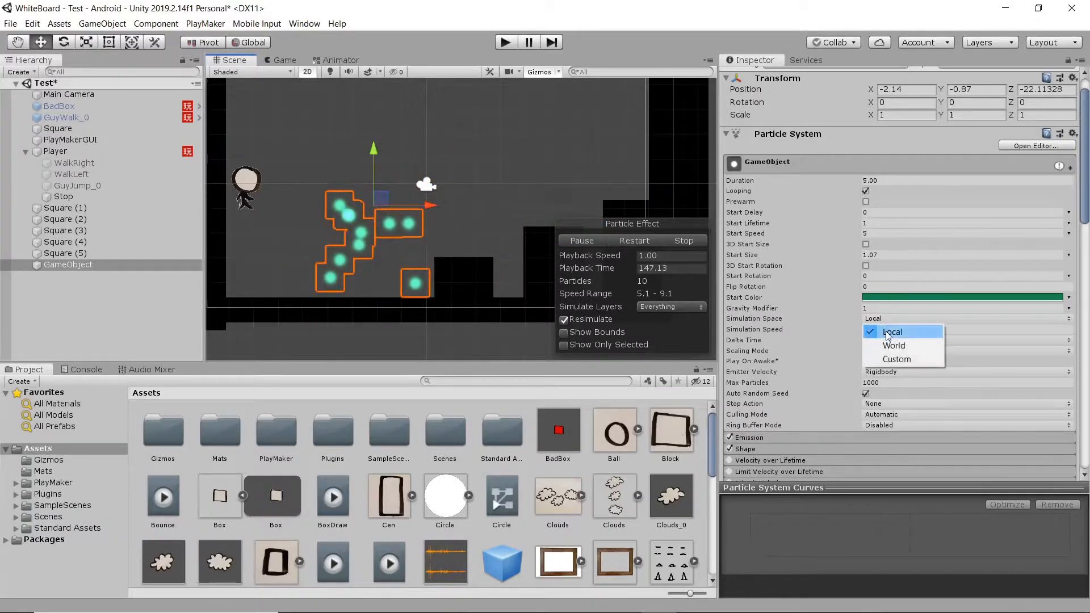
click(894, 346)
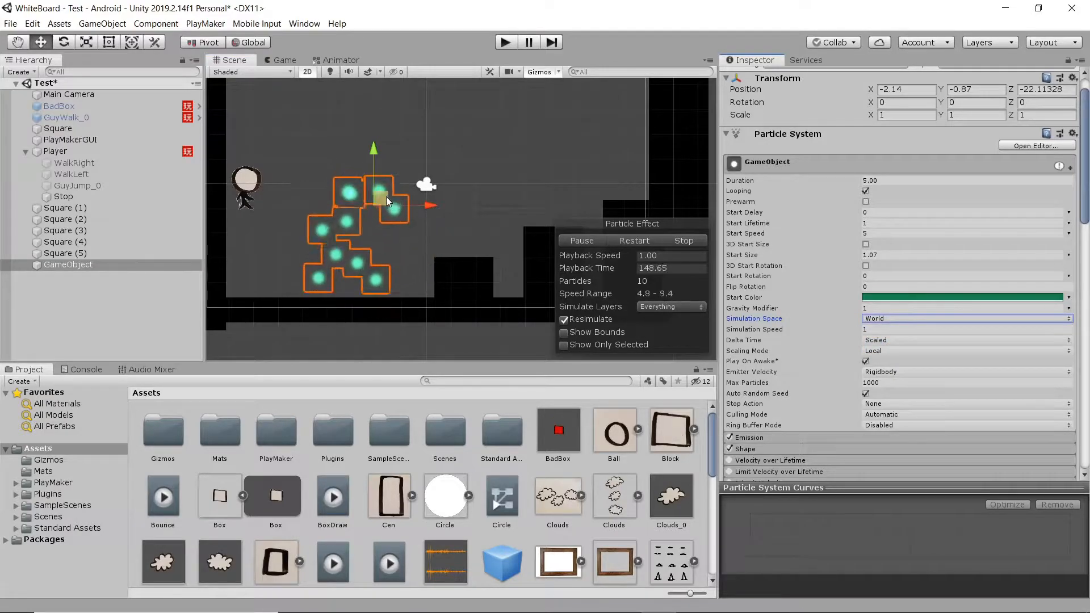
mouse_move(382, 200)
mouse_down()
mouse_move(623, 174)
mouse_move(617, 142)
mouse_move(462, 159)
mouse_move(336, 219)
mouse_move(298, 185)
mouse_move(488, 190)
mouse_move(618, 151)
mouse_move(596, 123)
mouse_move(448, 182)
mouse_move(406, 221)
mouse_move(291, 217)
mouse_move(322, 189)
mouse_move(396, 209)
mouse_up()
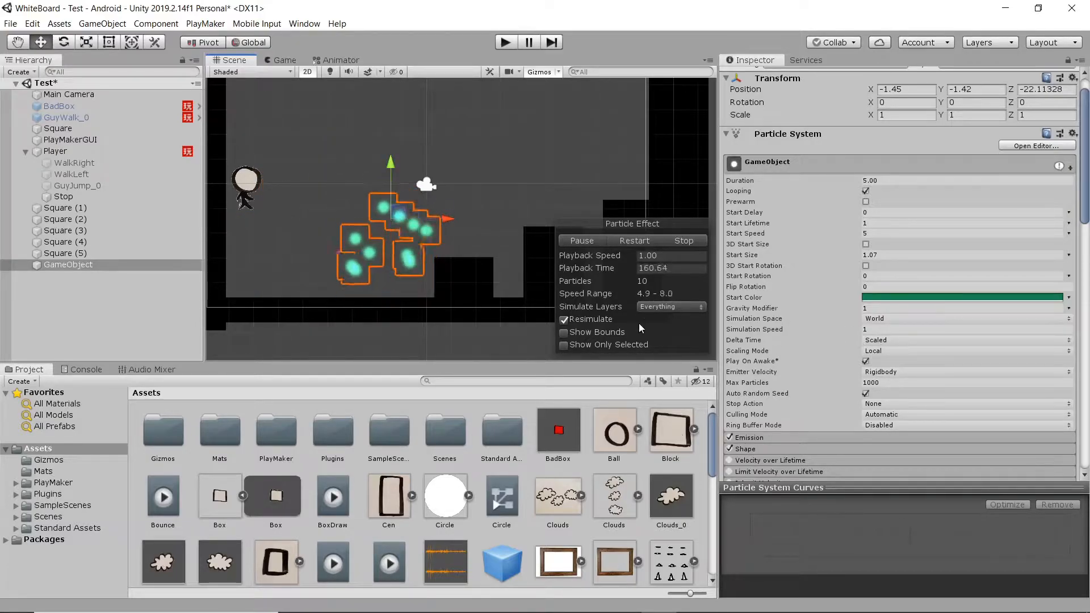
drag(395, 210, 373, 199)
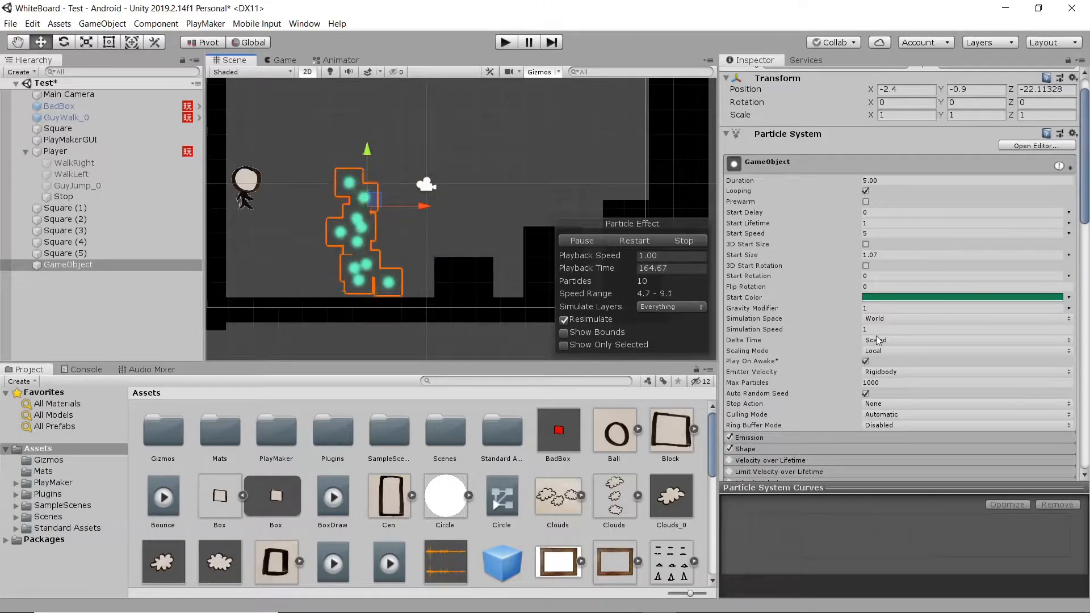
Step: Try Simulation Speed values of 10 and 0.1 on the particle system, and return it to 1
click(812, 329)
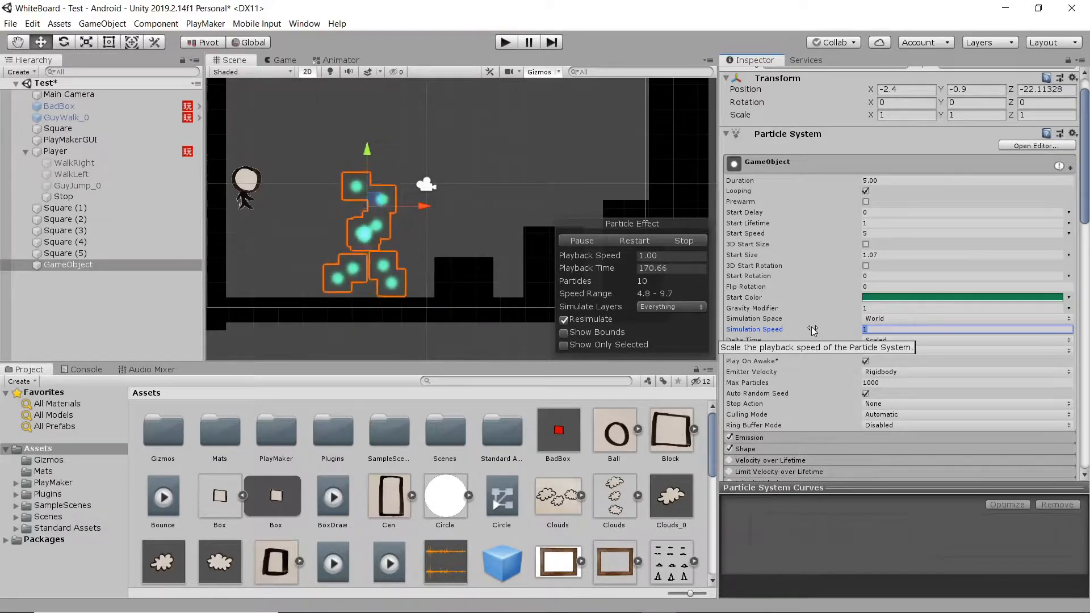
text(10)
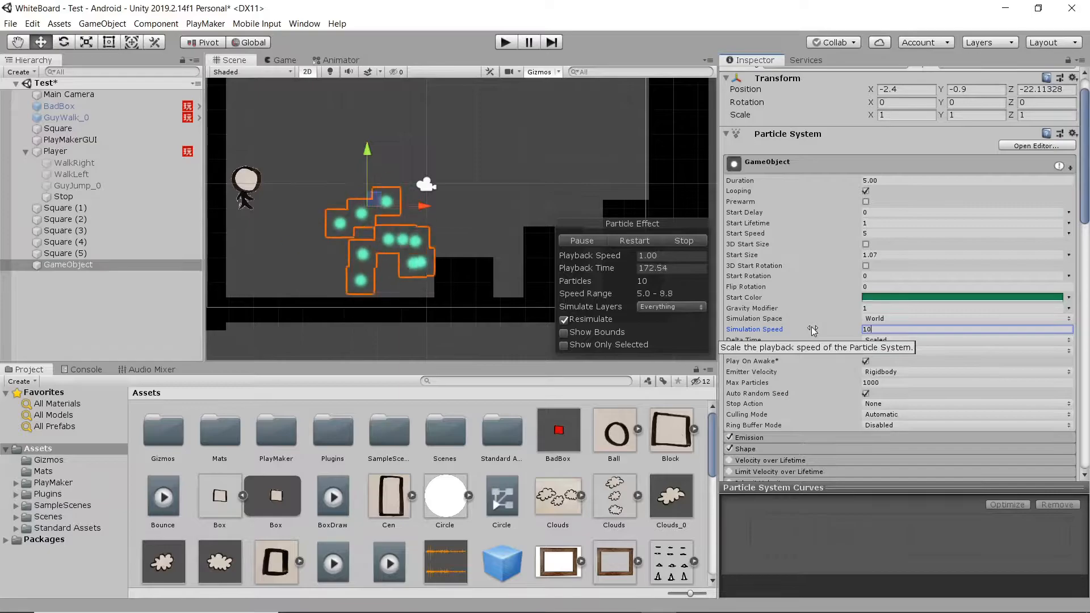
key(BackSpace)
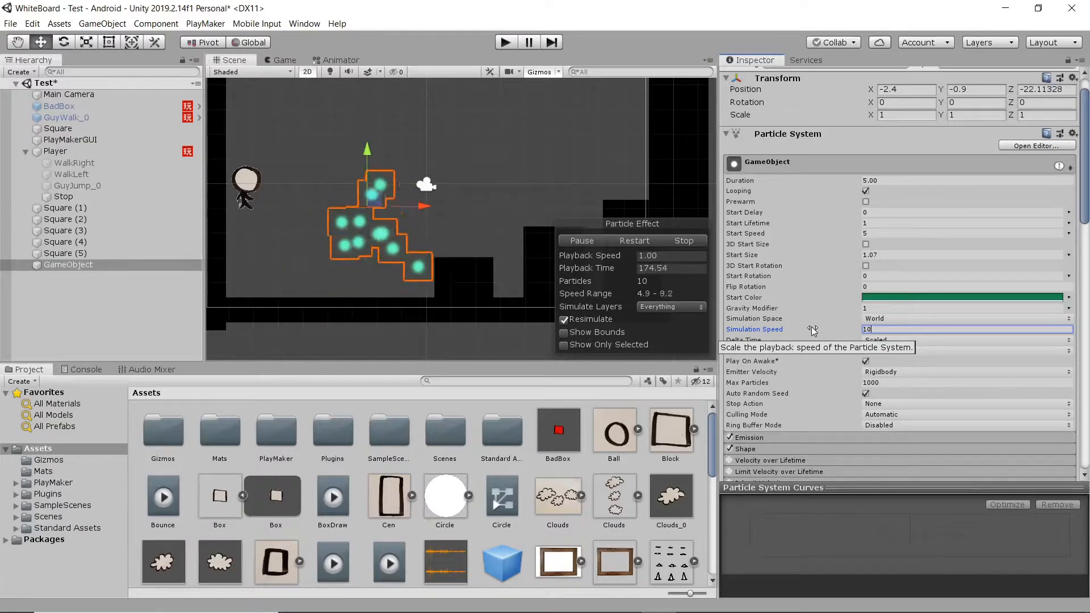
key(BackSpace)
text(0.1)
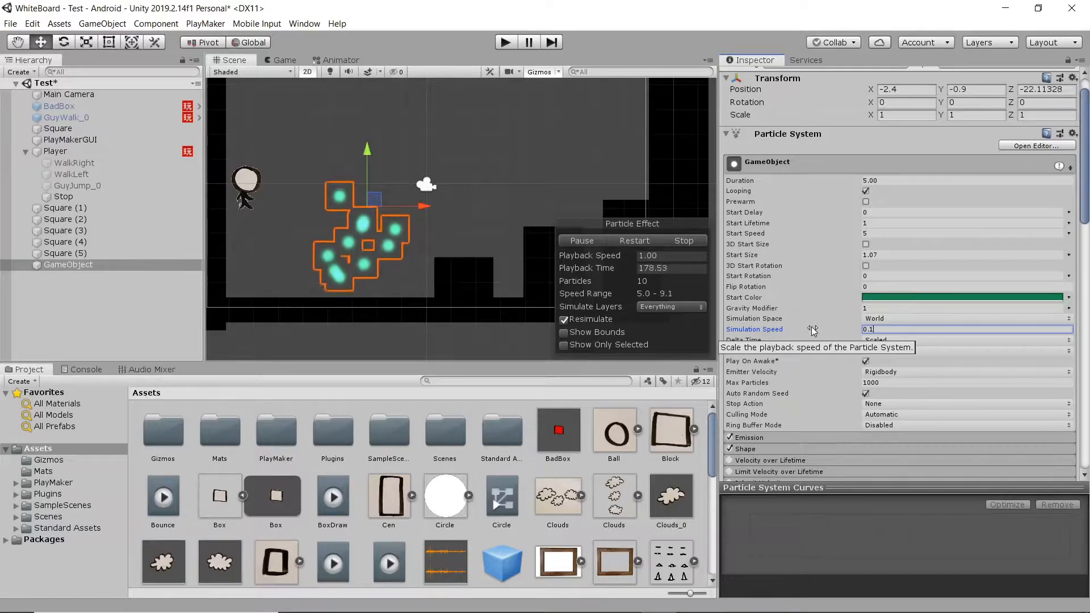
key(Return)
text(1)
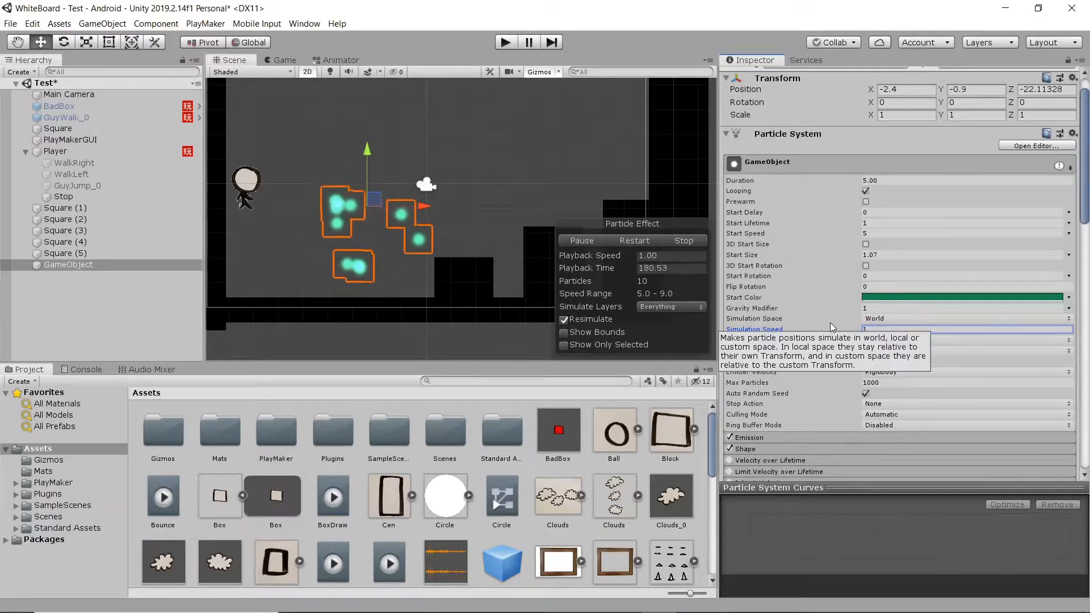
scroll(830, 328, down, 5)
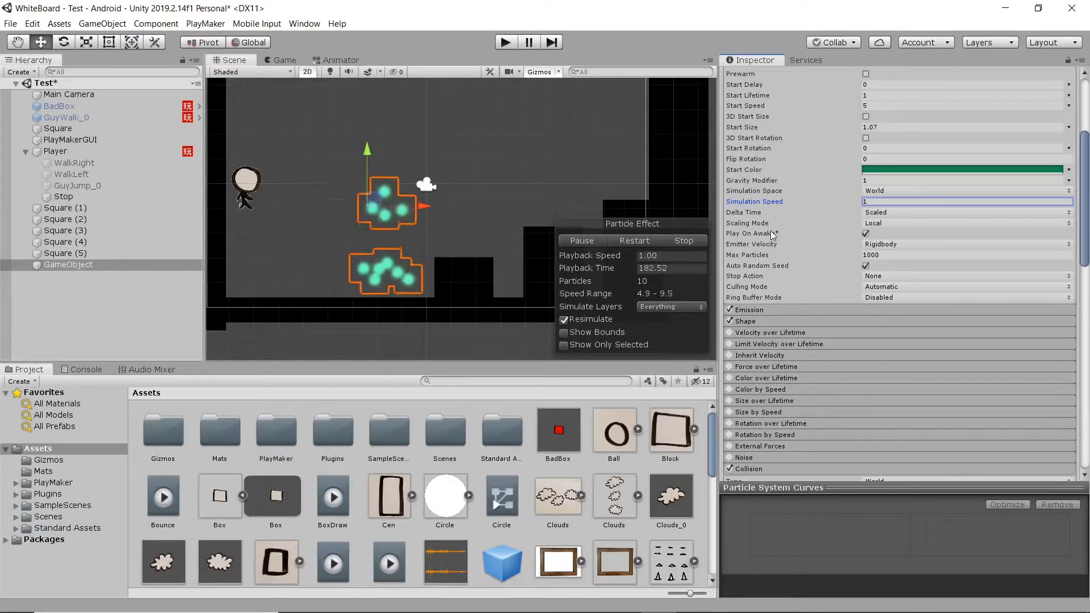
click(877, 192)
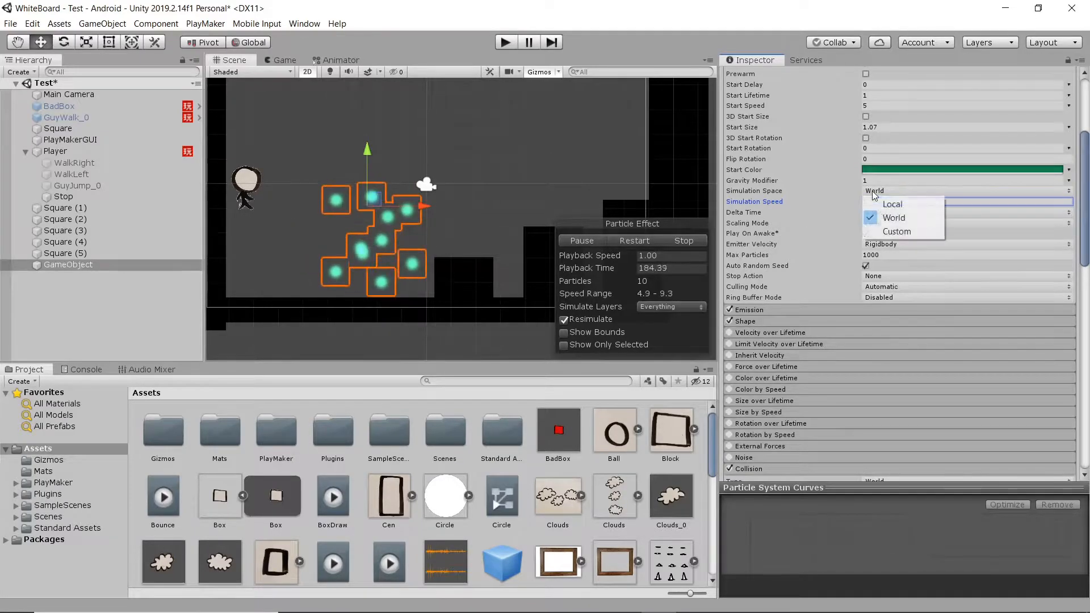
click(821, 197)
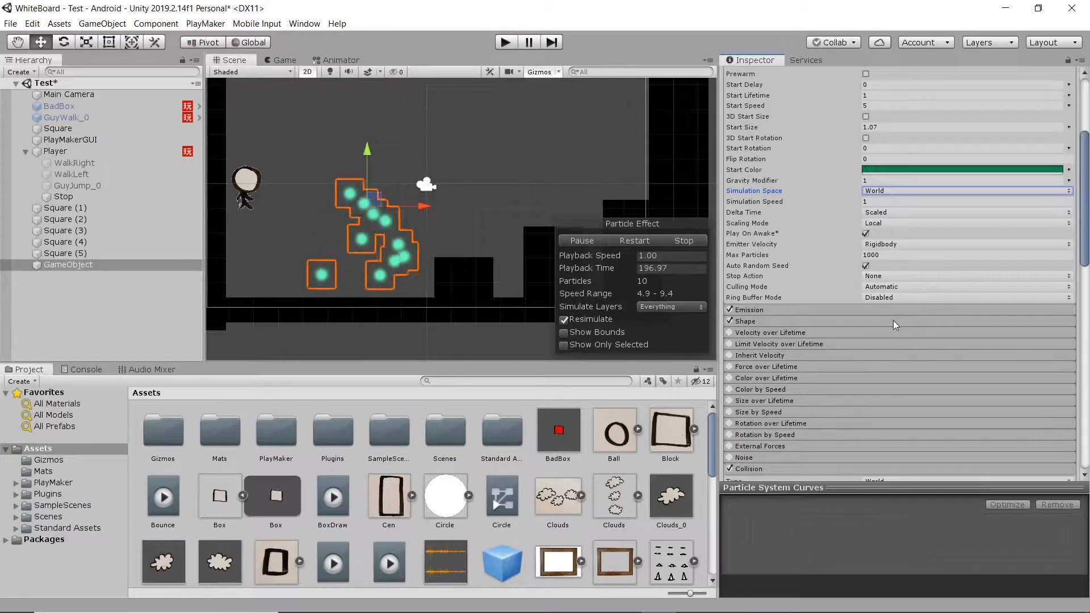
Step: Expand the Emission module and try Rate over Time values of 1 and 50 while moving the particle system above the floor
scroll(869, 321, down, 3)
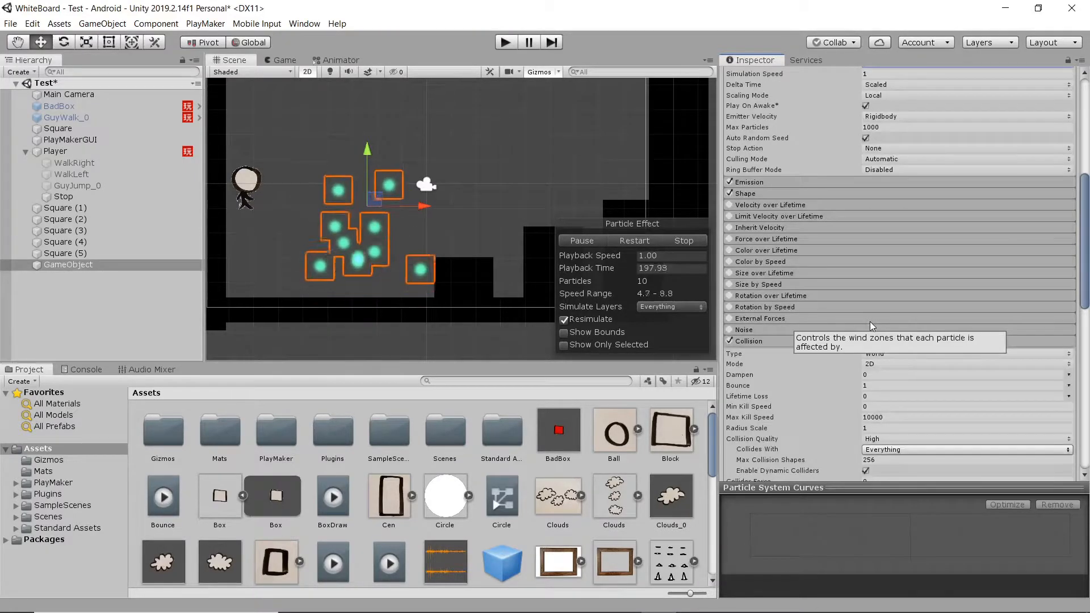
click(755, 182)
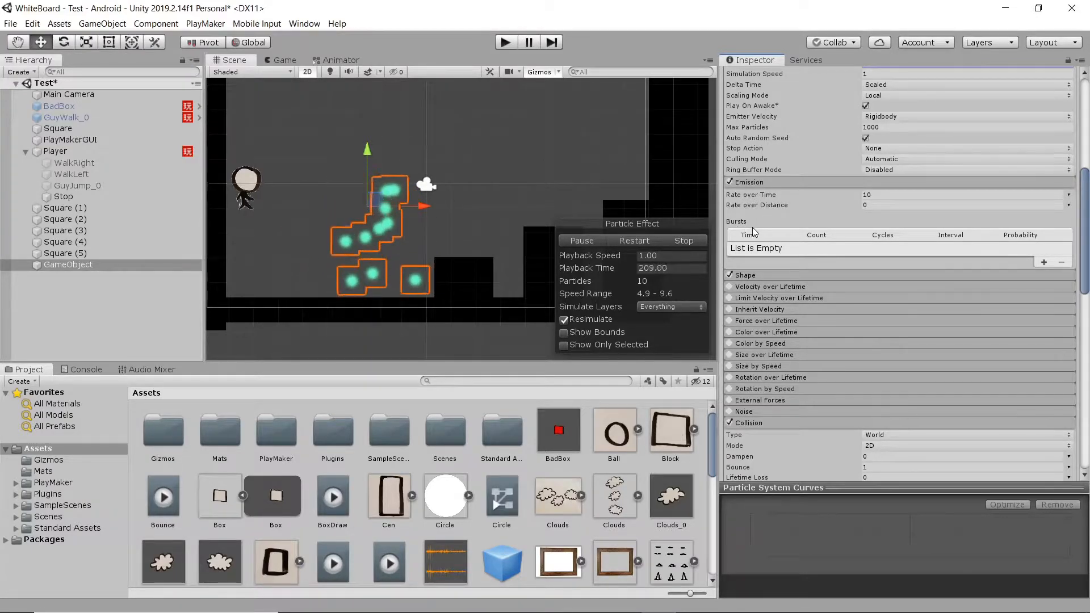
mouse_move(373, 199)
mouse_down()
mouse_move(475, 172)
mouse_move(605, 172)
mouse_move(514, 142)
mouse_move(397, 190)
mouse_move(363, 180)
mouse_move(566, 177)
mouse_move(423, 185)
mouse_move(382, 200)
mouse_up()
click(901, 194)
text(1)
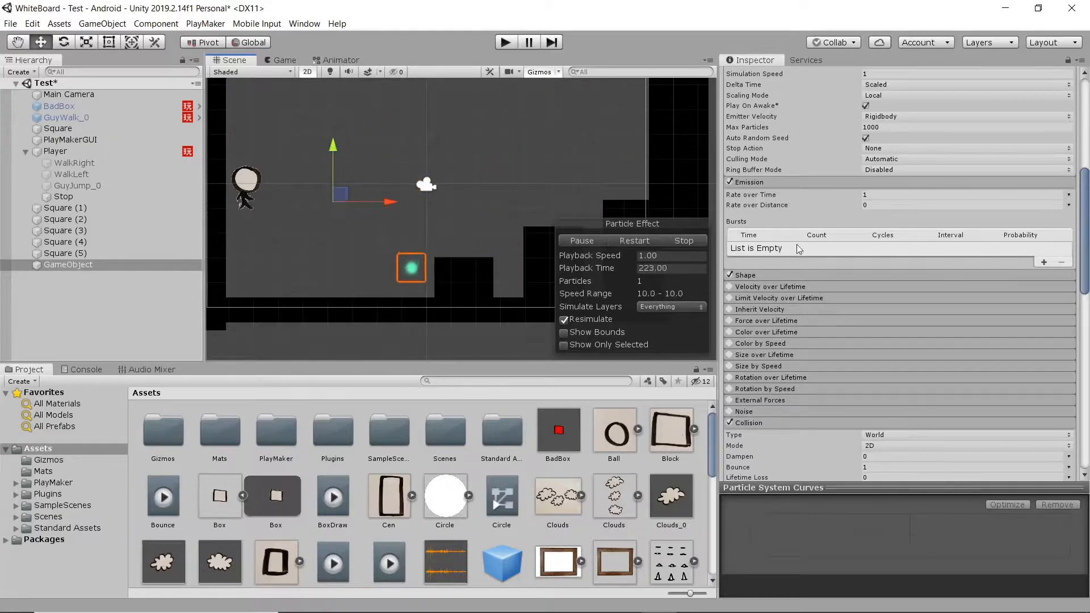
text(50)
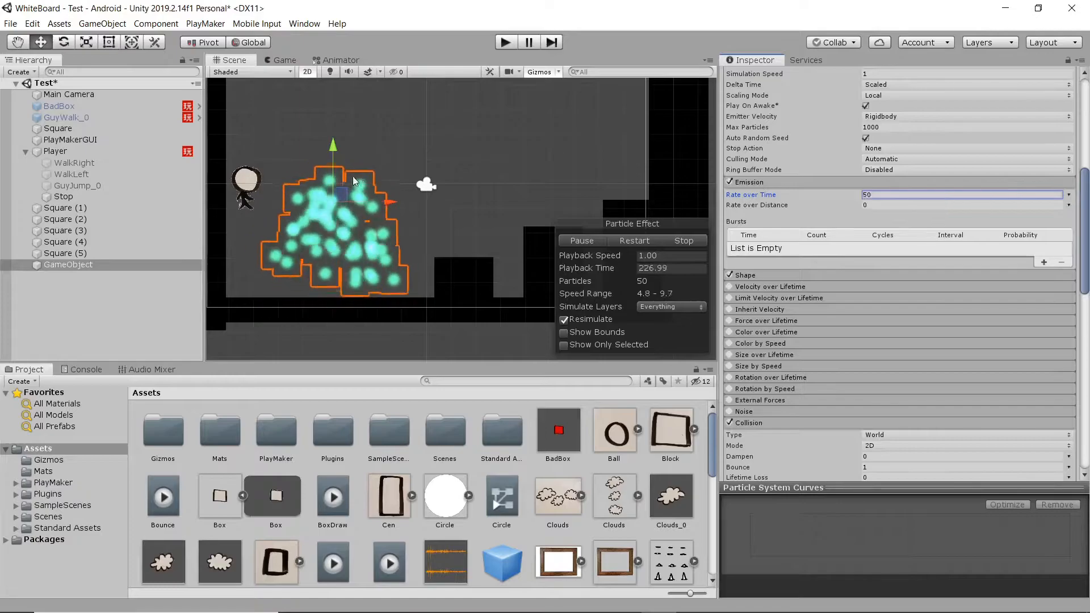
drag(340, 192, 379, 185)
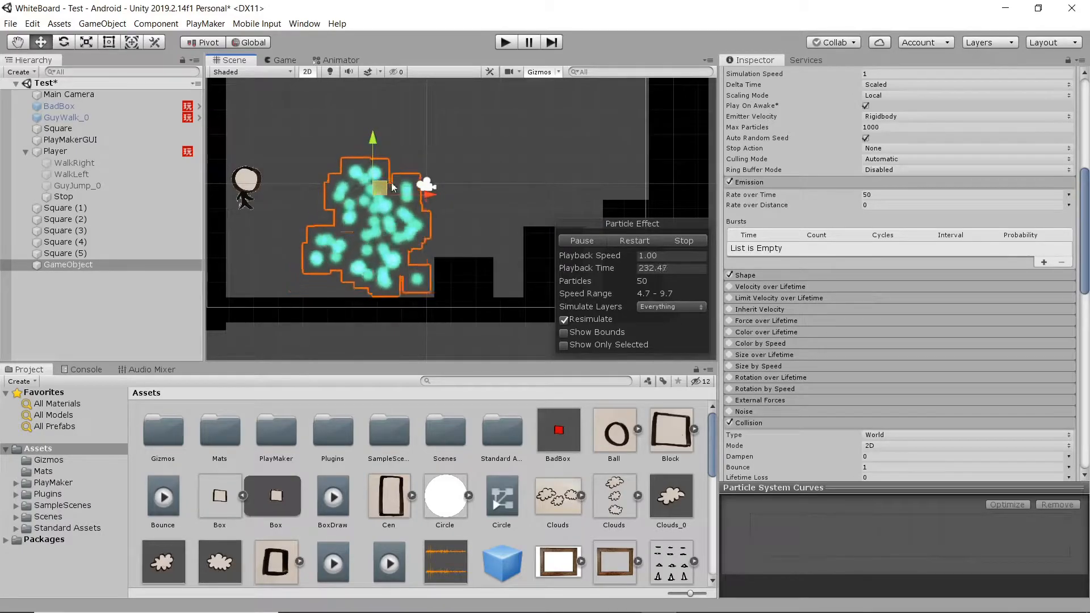
Step: Set Rate over Time to 0 and Rate over Distance to 50, and move the particle system around to test the emission
click(825, 194)
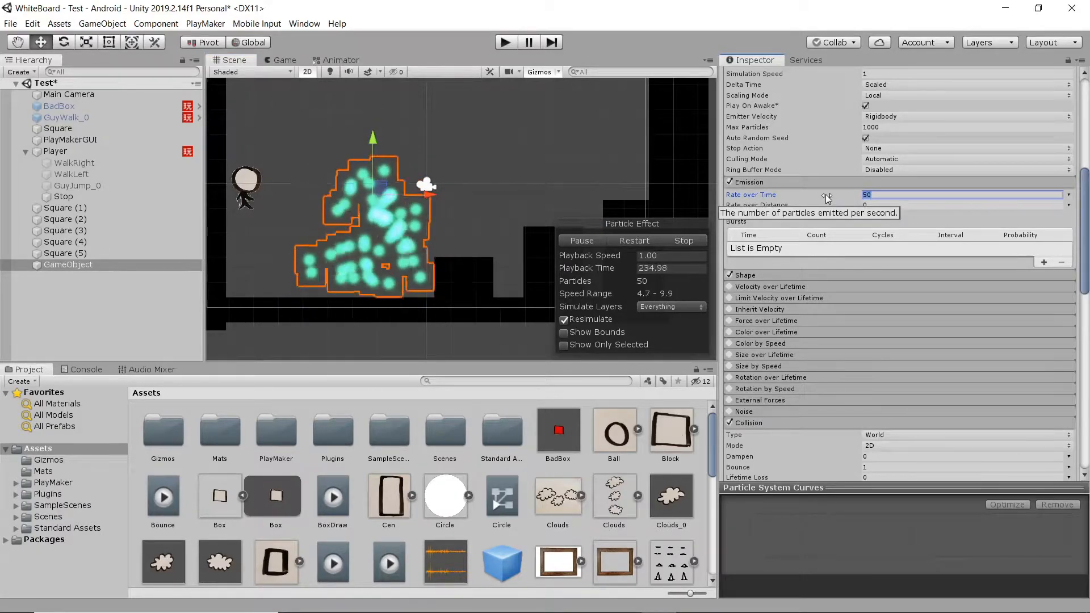
text(0)
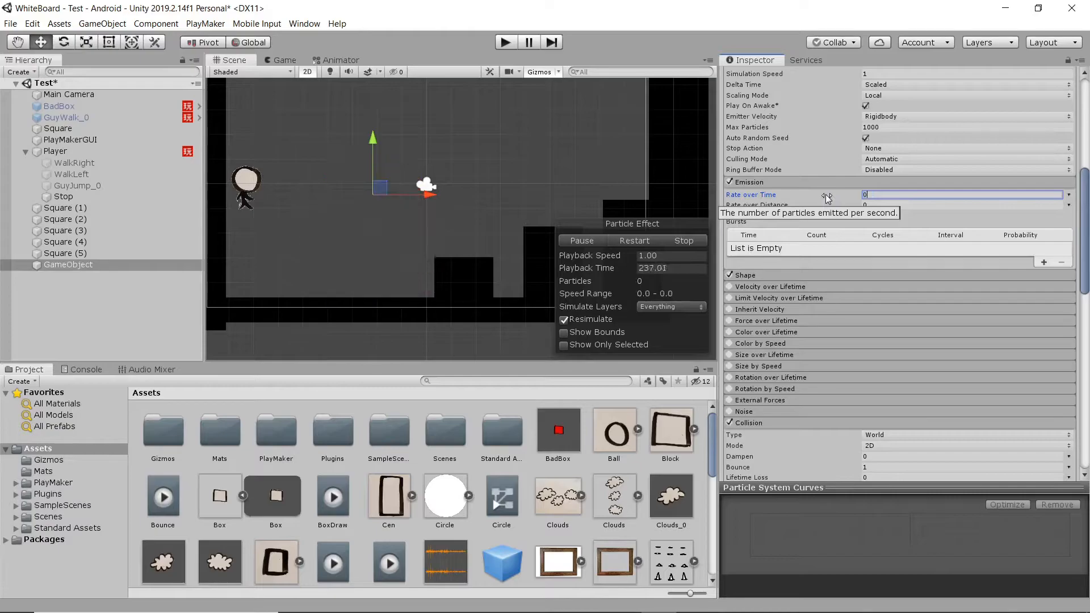
click(867, 205)
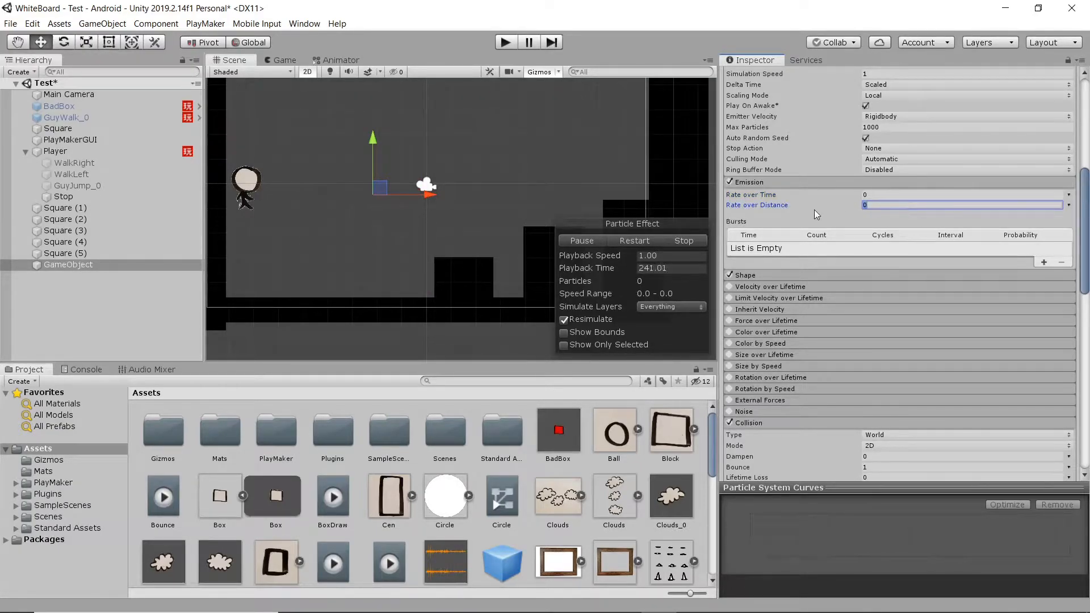
text(50)
drag(380, 186, 363, 172)
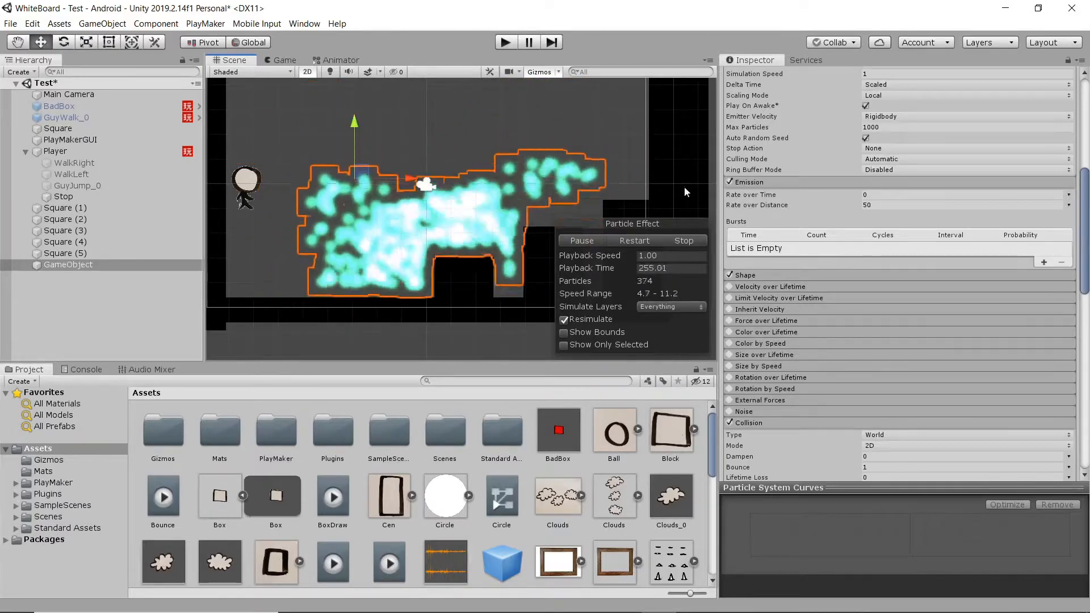
Step: Try a Rate over Distance of 10 while moving the particle system, and reset it to 0
click(829, 205)
text(10)
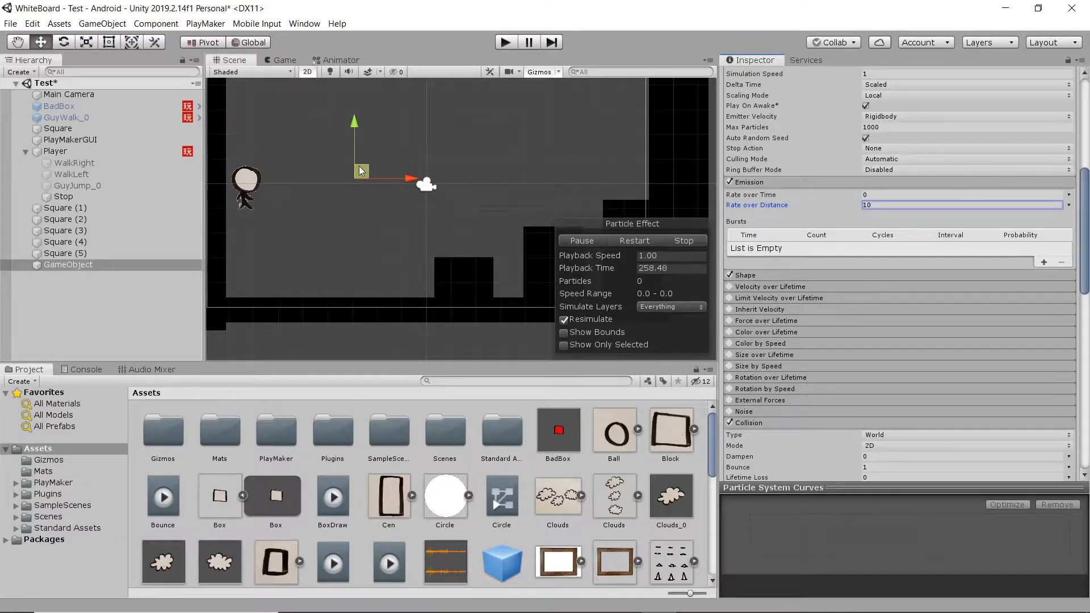
drag(364, 171, 391, 181)
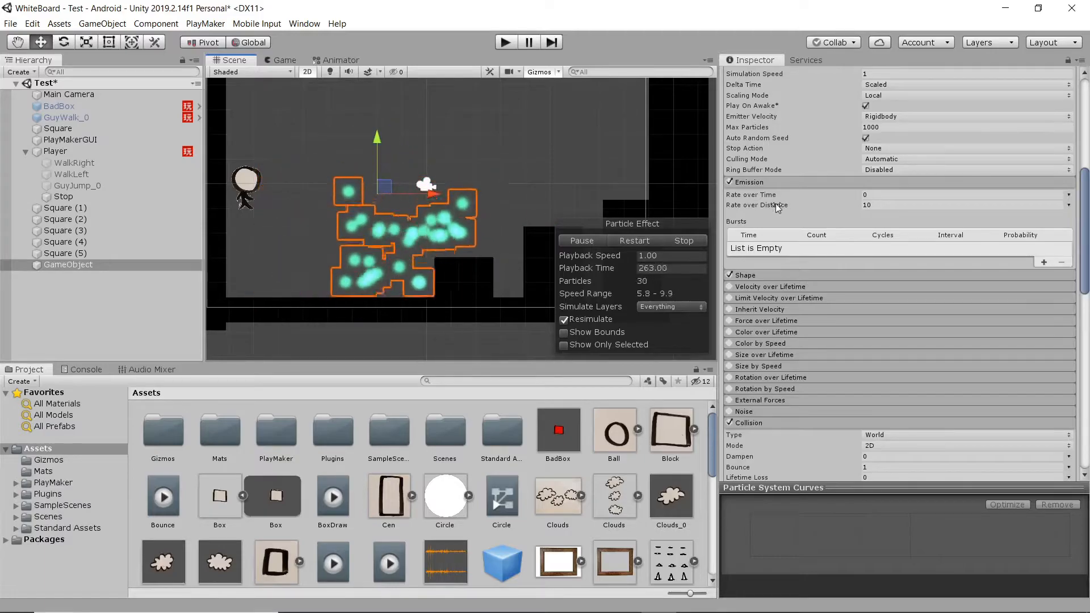
click(894, 206)
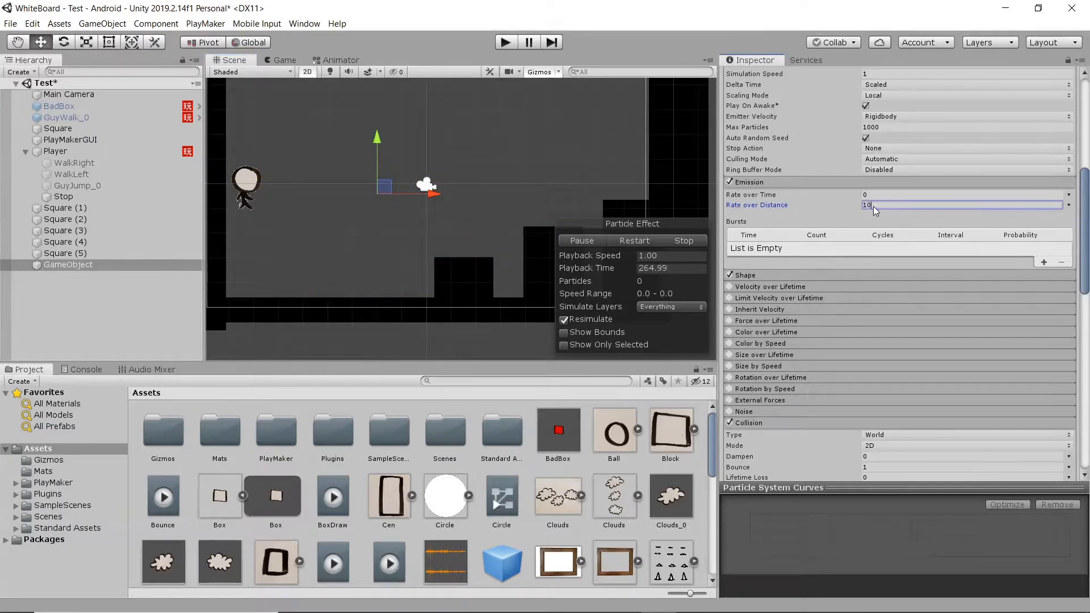
text(0)
Step: Add an emission burst whose Count is Random Between Two Constants, 3 and 300
click(1043, 262)
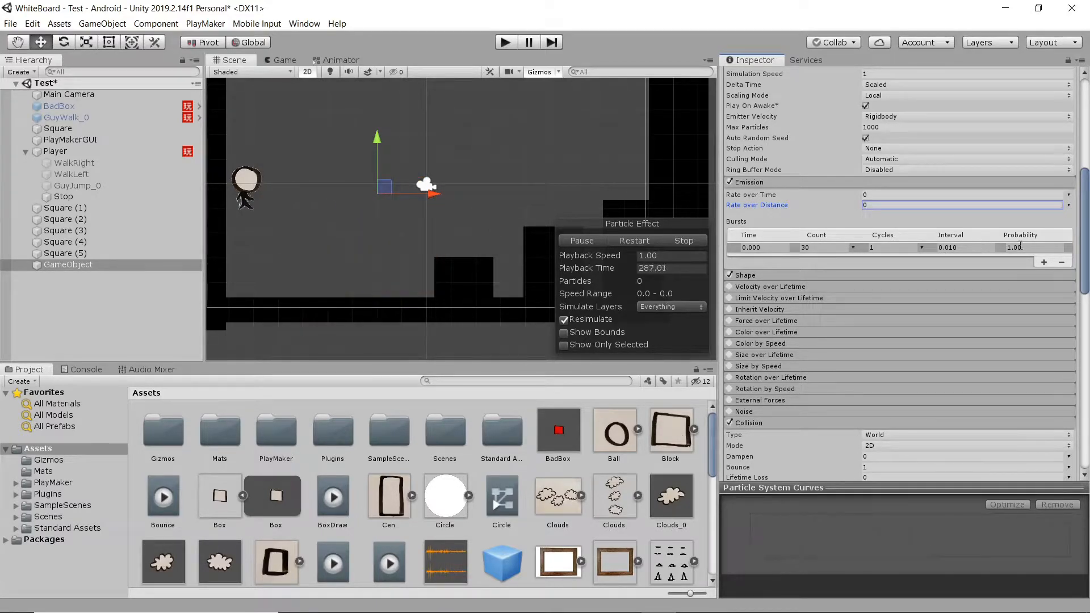
click(853, 248)
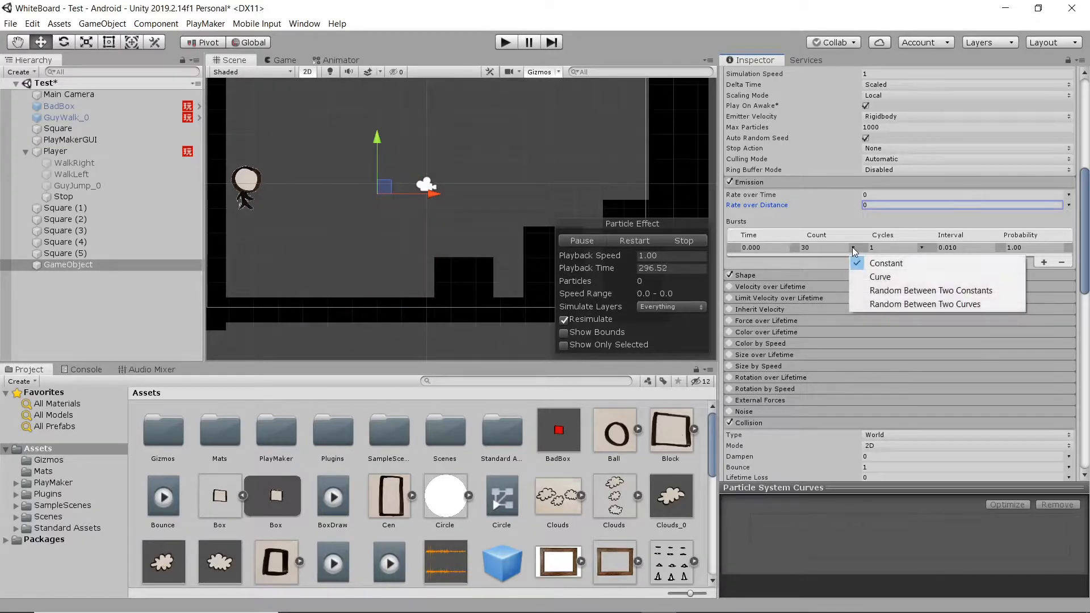
click(887, 292)
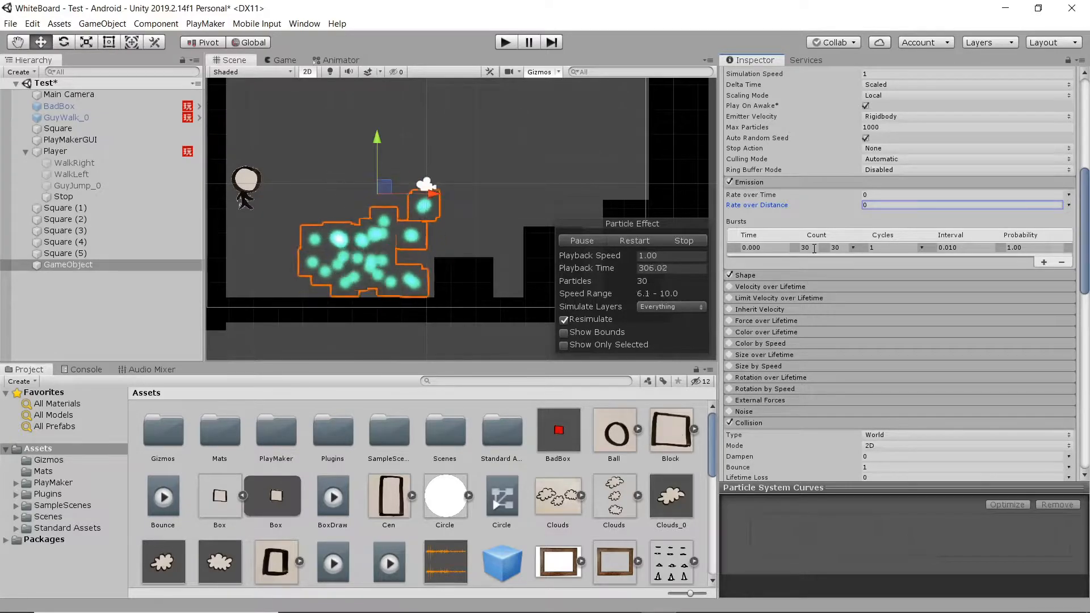
click(813, 247)
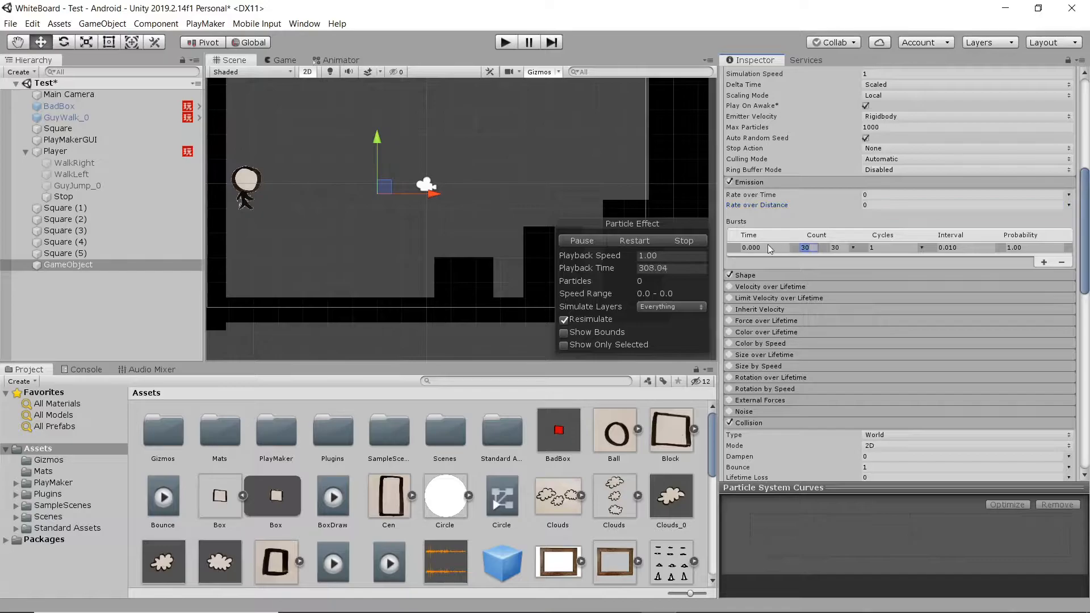
text(3)
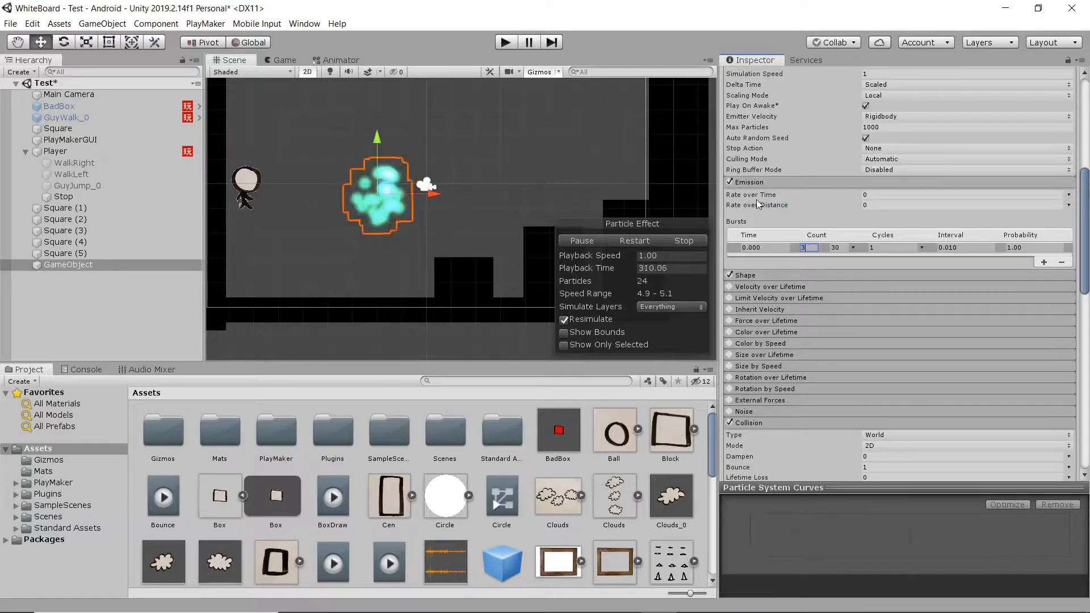
click(838, 247)
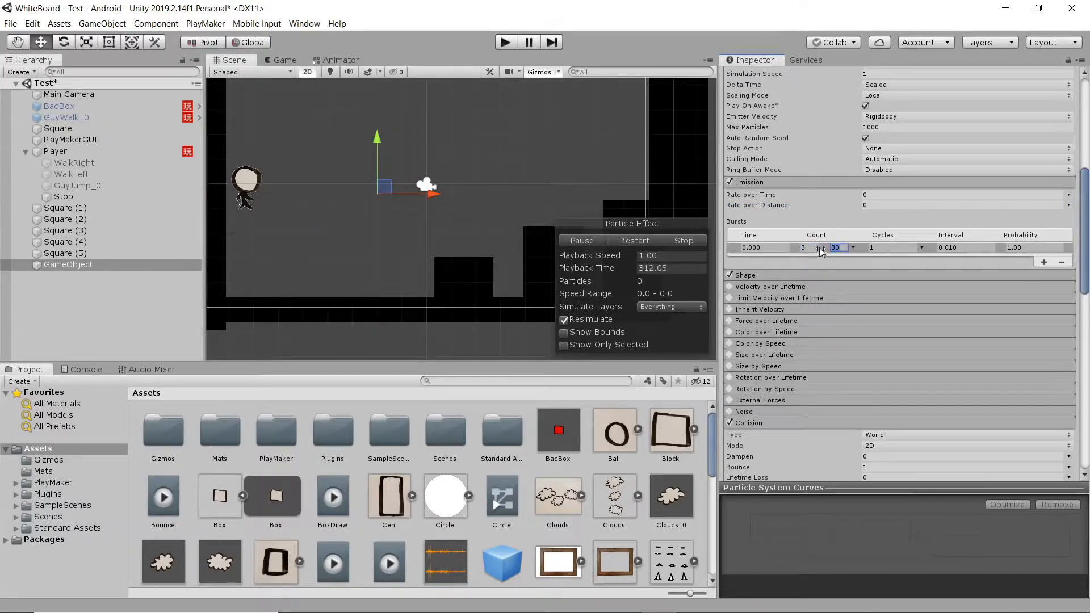
text(300)
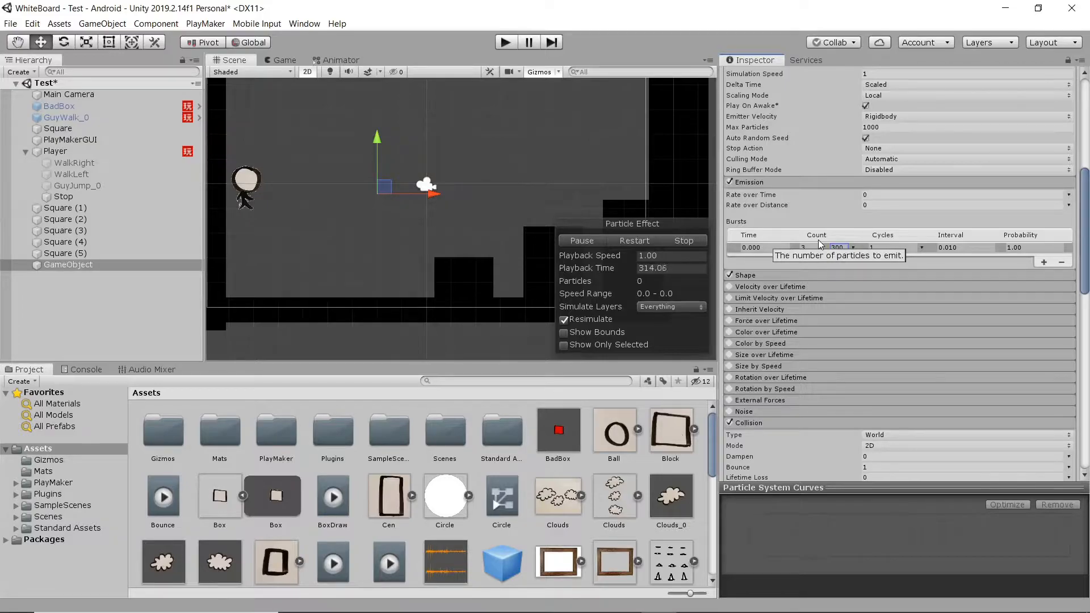
key(Return)
Step: Move the particle system higher above the floor, slightly left of the camera
drag(383, 185, 370, 139)
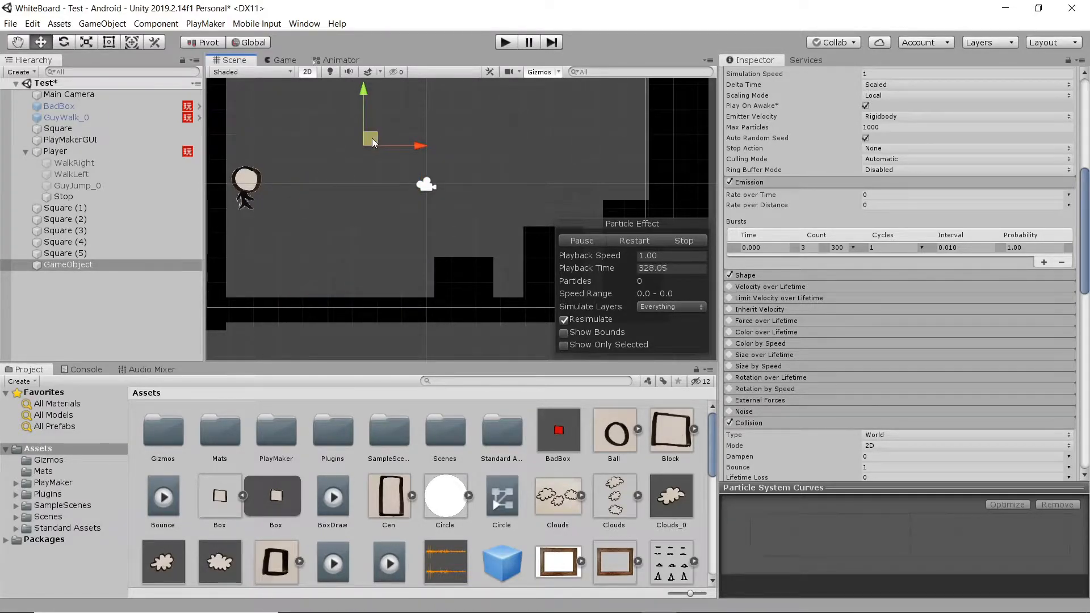
drag(374, 139, 374, 157)
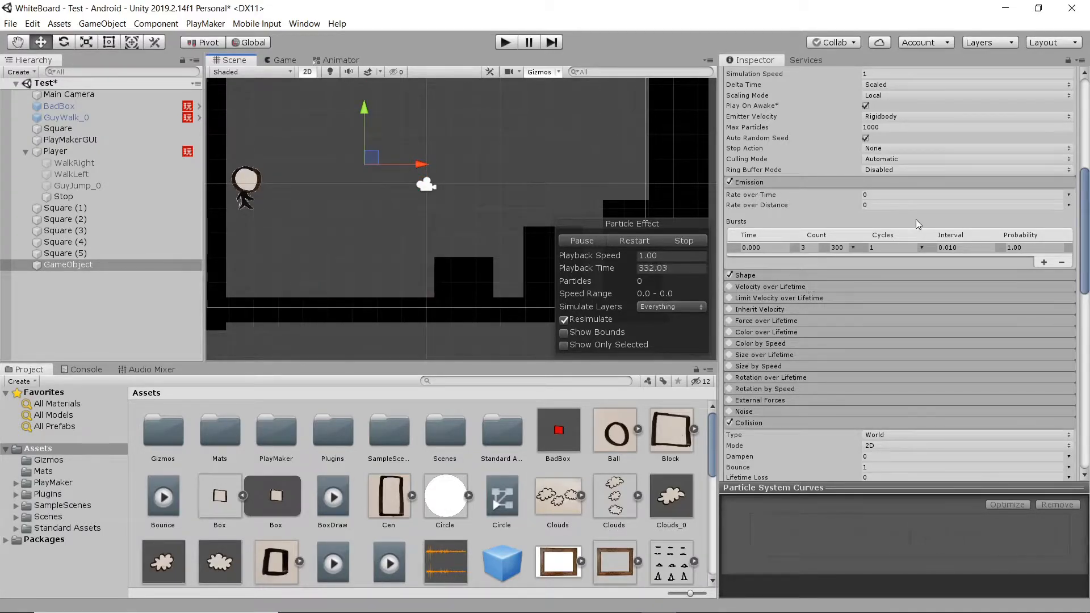
Step: Remove the burst from the Emission module and set Rate over Time to 50
click(1060, 262)
click(888, 194)
text(50)
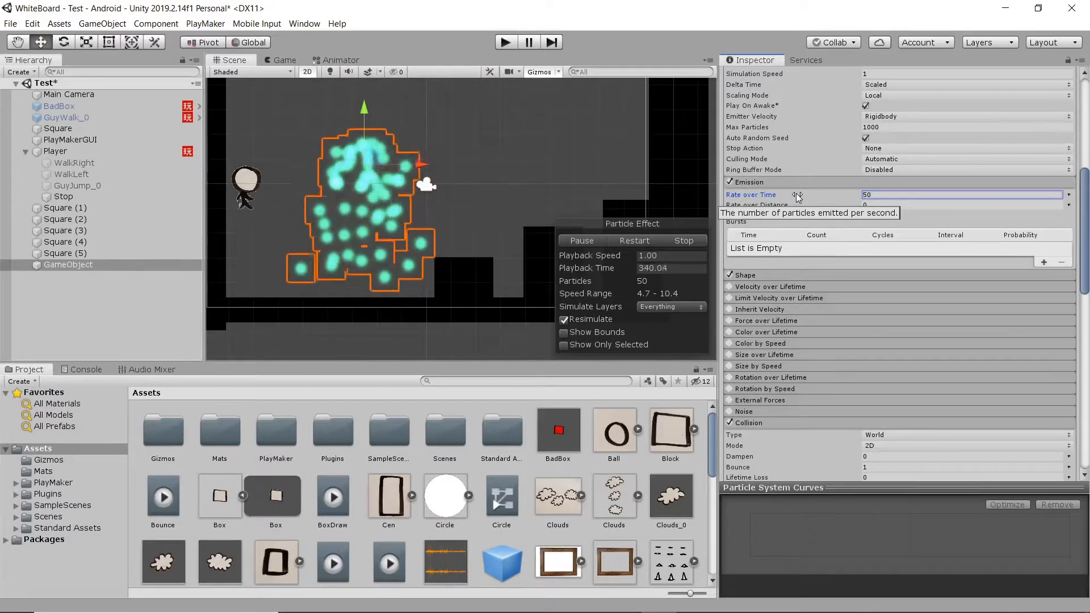
Step: Expand the Shape module, try the Donut, Sphere and Hemisphere emitter shapes, and return to Cone
scroll(789, 243, down, 5)
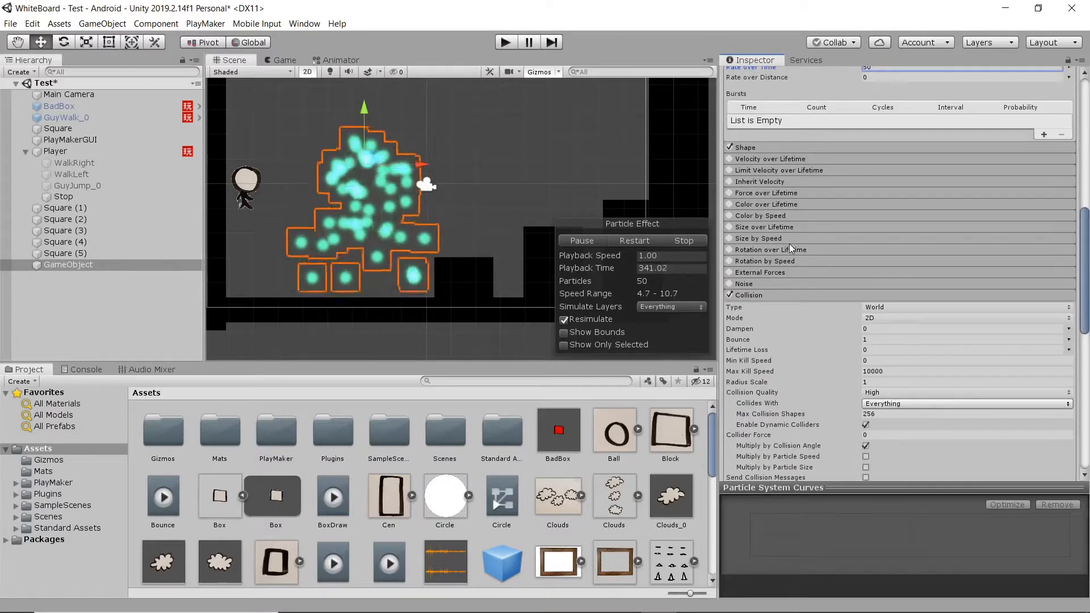
click(752, 145)
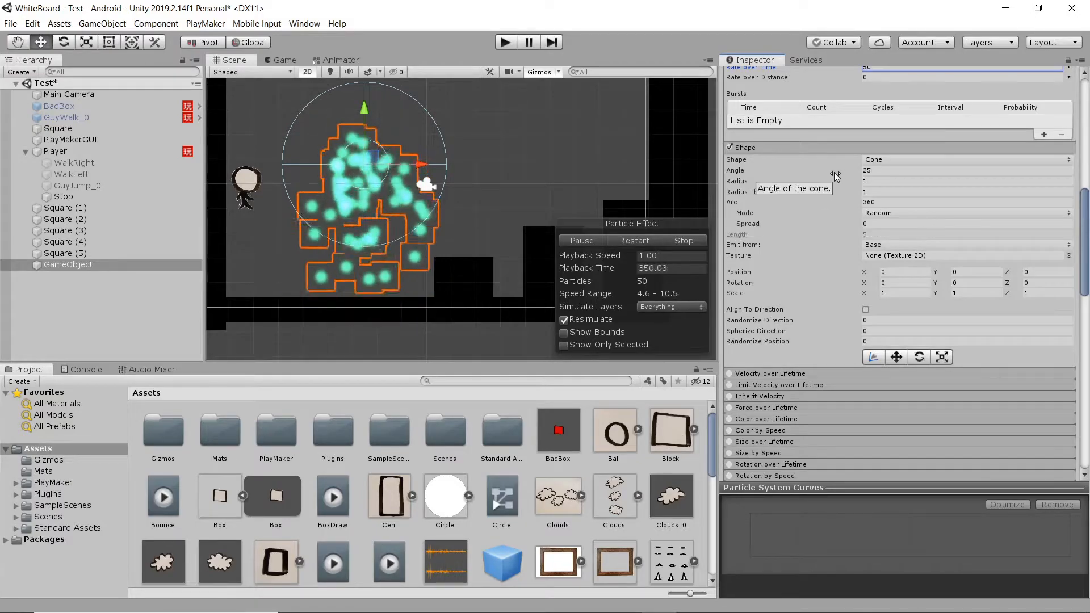
click(881, 160)
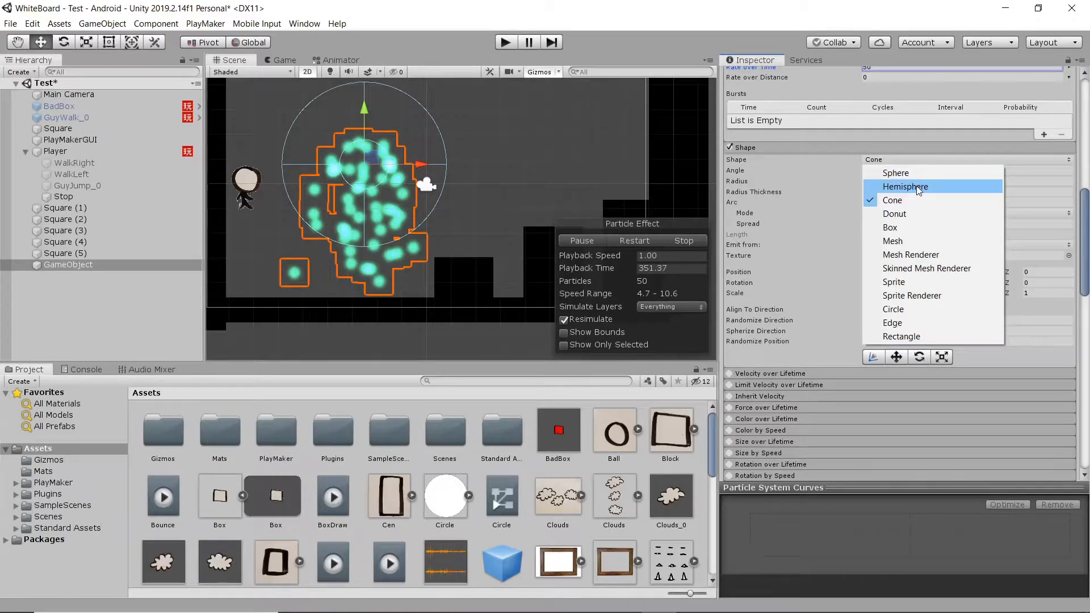
click(909, 212)
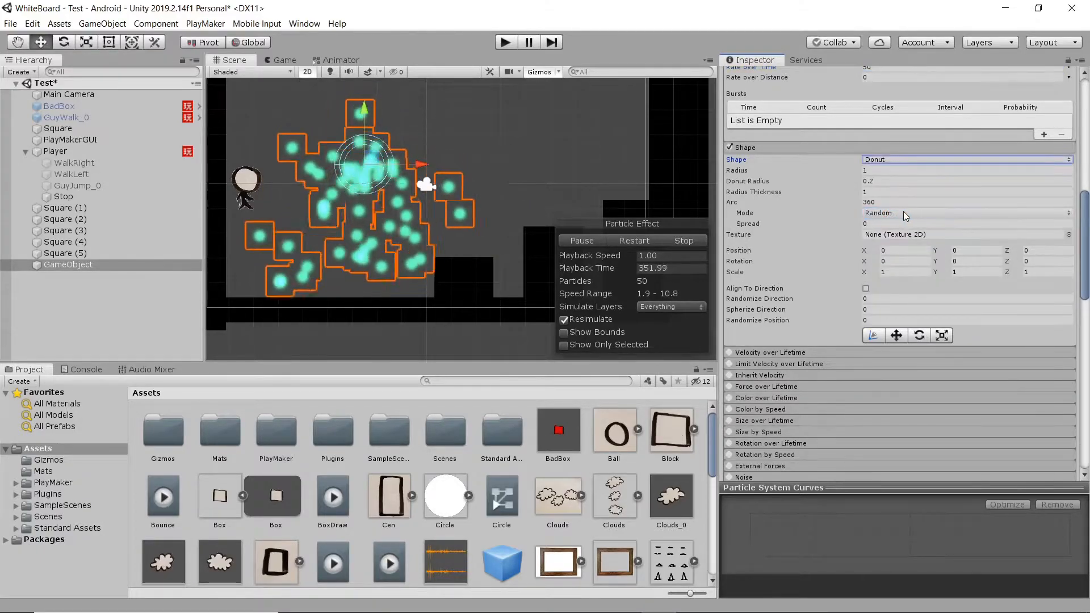
click(880, 161)
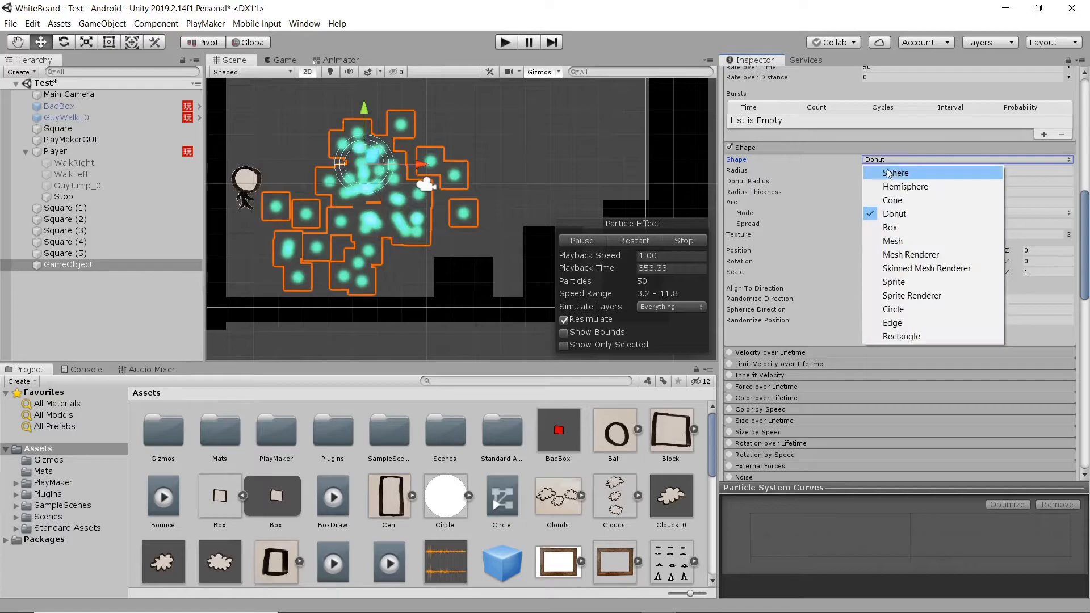
click(886, 172)
click(881, 159)
click(899, 187)
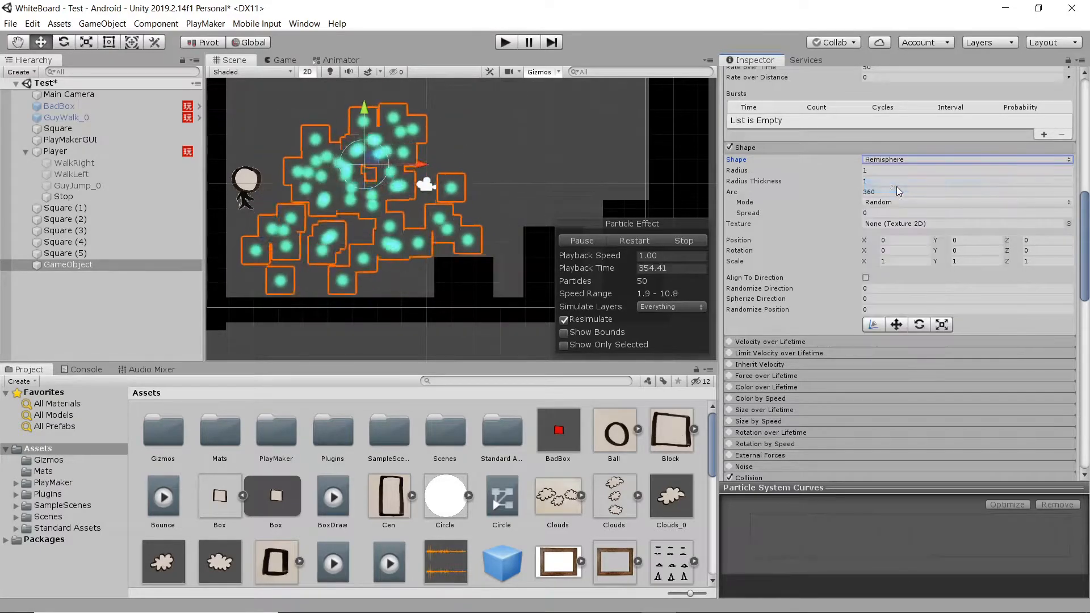
click(887, 161)
click(908, 202)
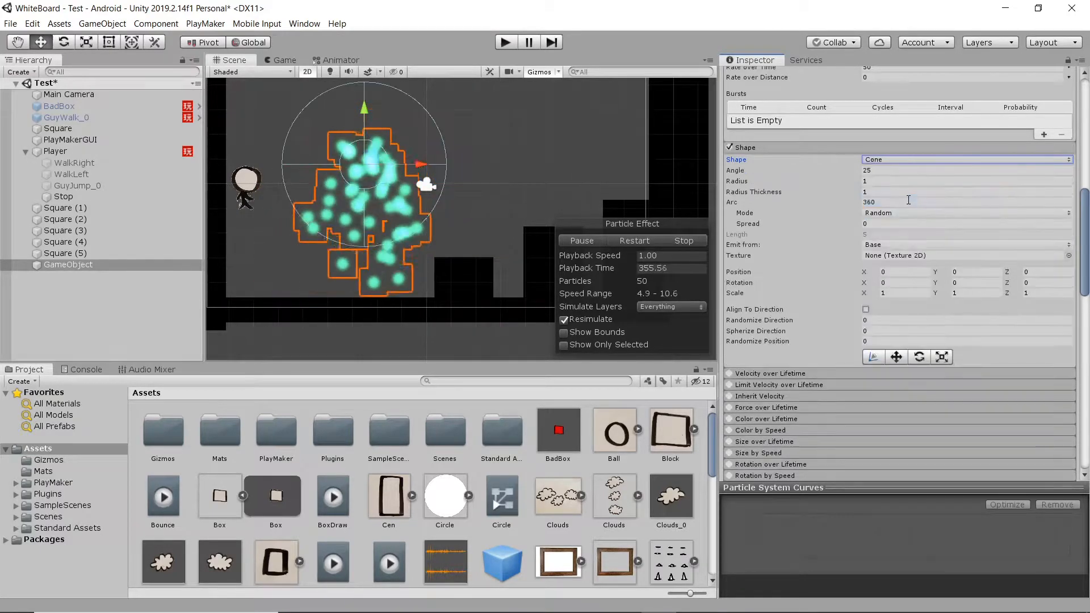
Step: Change the emitter shape to Box and set the particle system's Gravity Modifier to 0
click(883, 157)
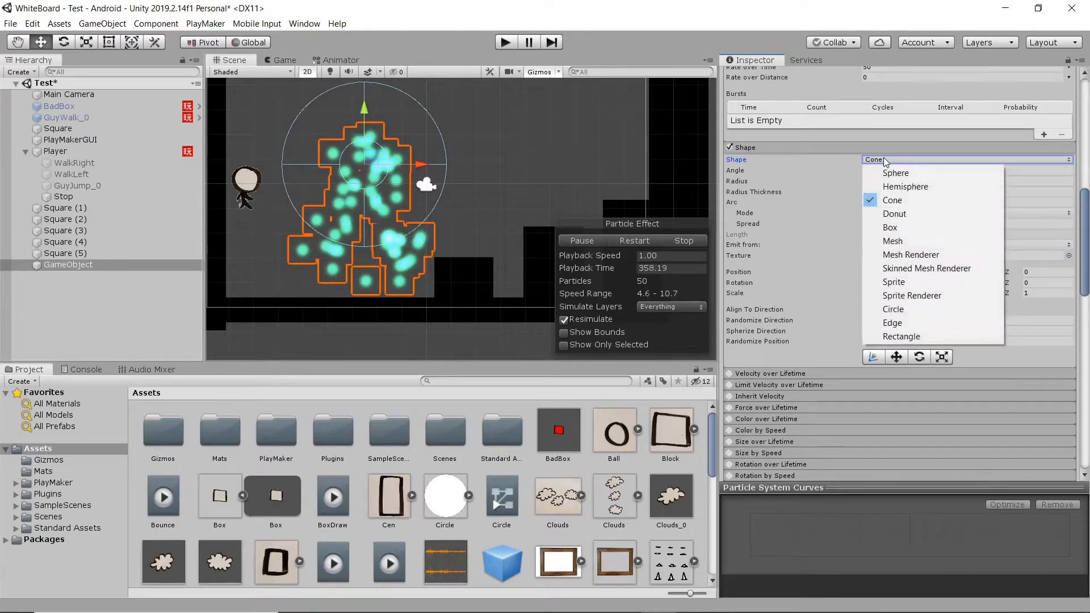
click(918, 227)
scroll(870, 236, up, 6)
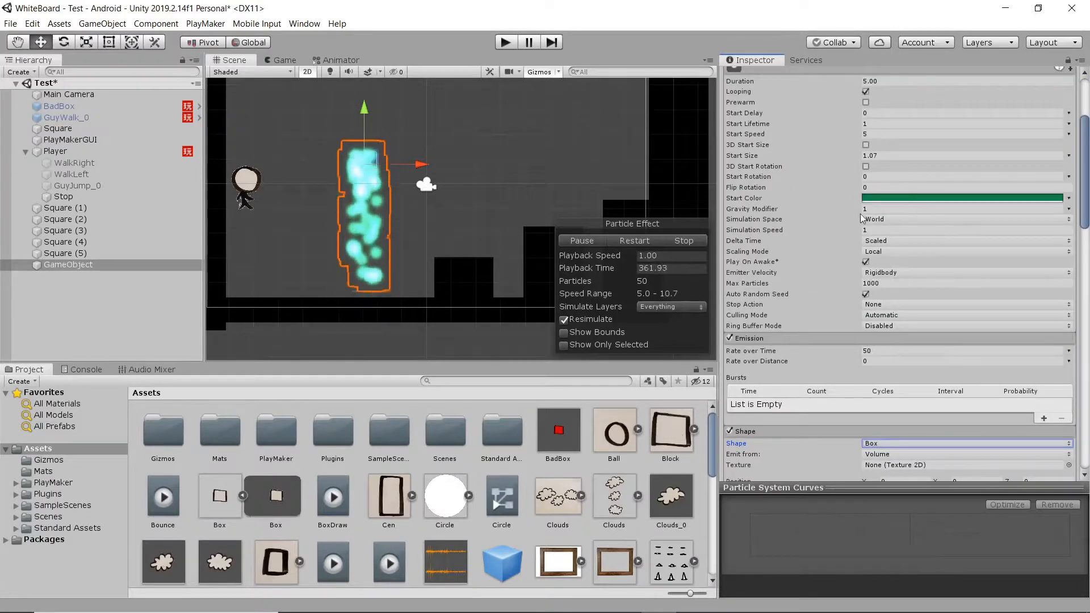
click(813, 209)
text(0)
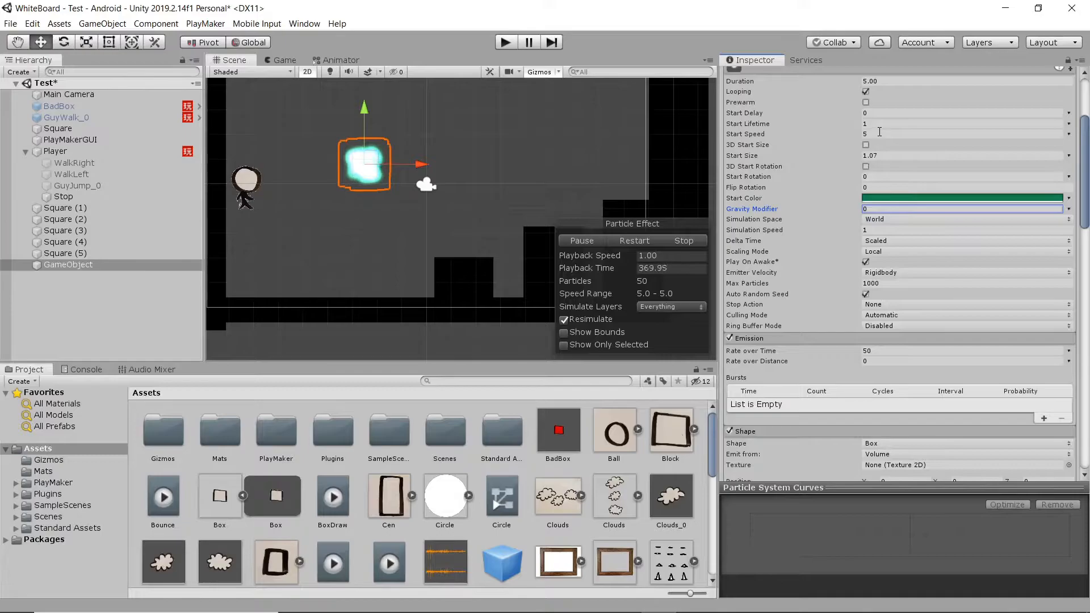
Step: Set the particles' Start Speed to 10, then try moving the particle system to the right and undo the move
click(832, 134)
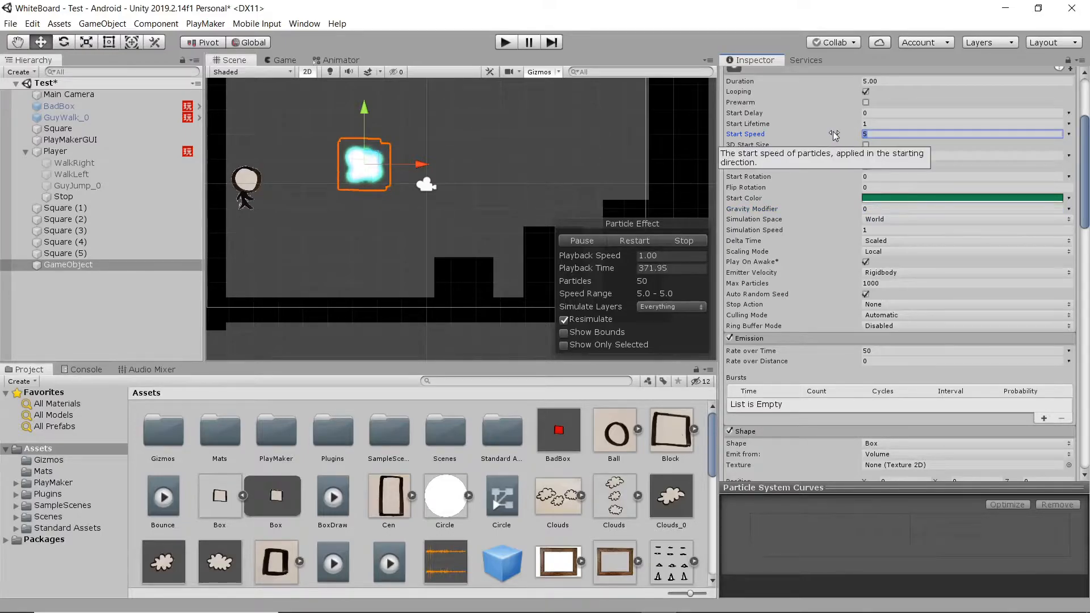
text(10)
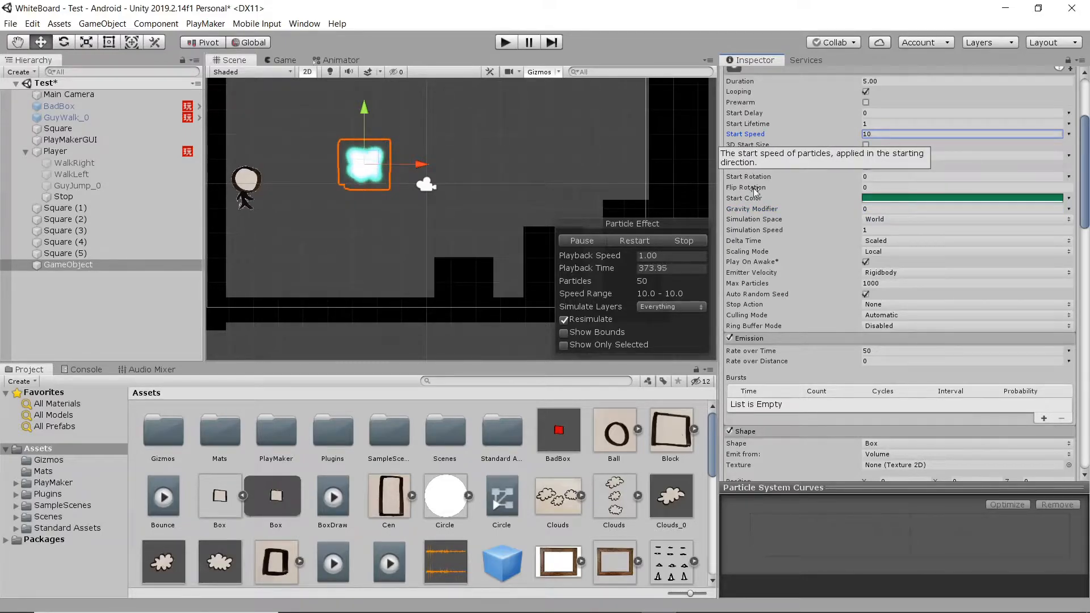
drag(379, 157, 585, 139)
key(ctrl+z)
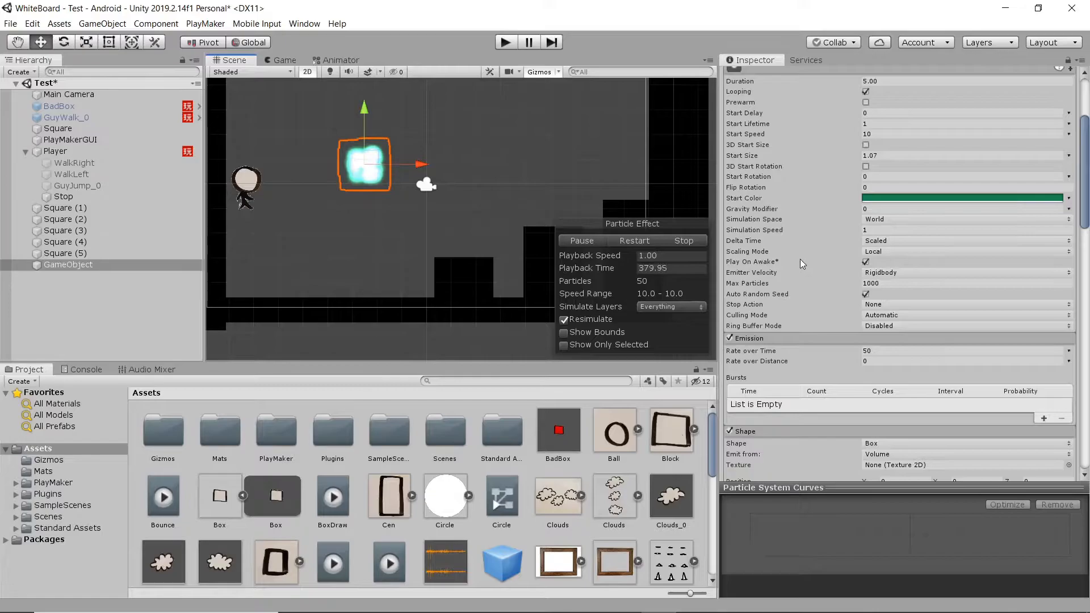
Step: Switch the emitter shape in the Shape module back to Cone and review the main settings
scroll(800, 259, down, 3)
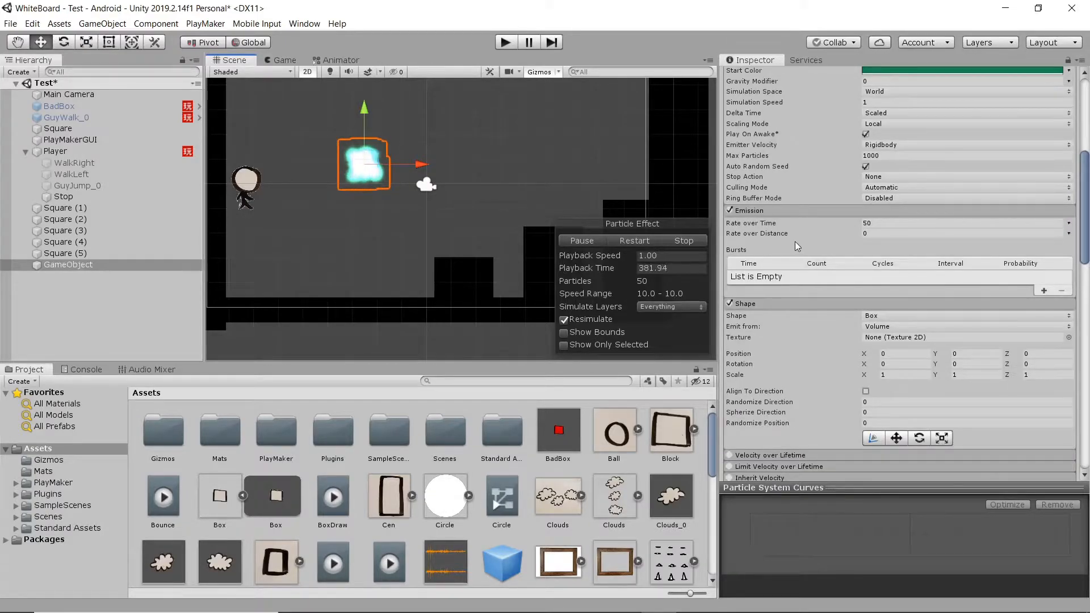
scroll(795, 241, down, 3)
scroll(796, 241, down, 3)
scroll(846, 162, up, 5)
click(887, 188)
click(889, 226)
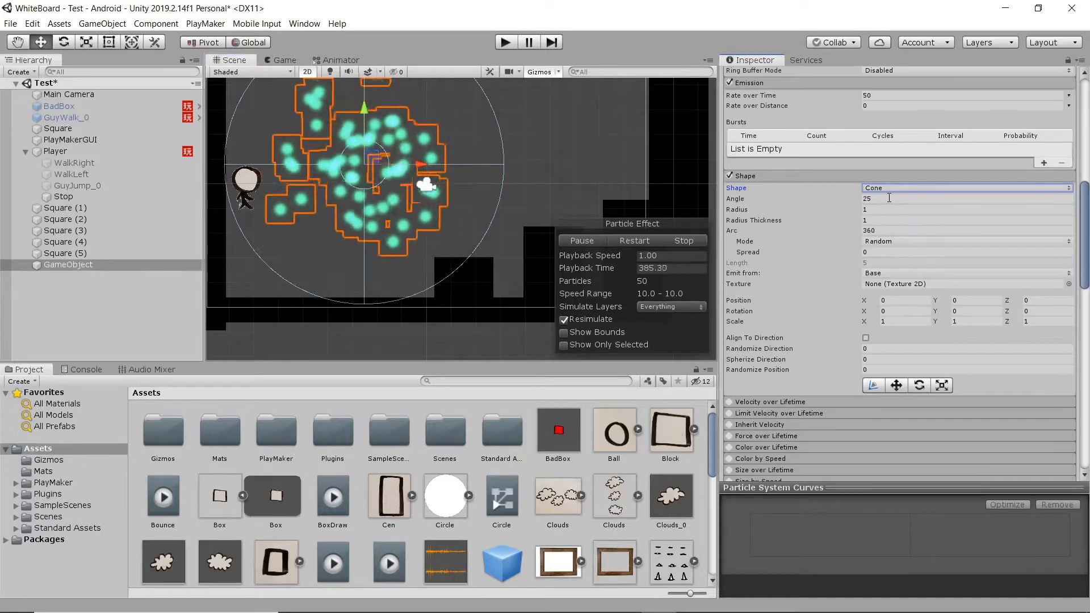
scroll(823, 250, up, 9)
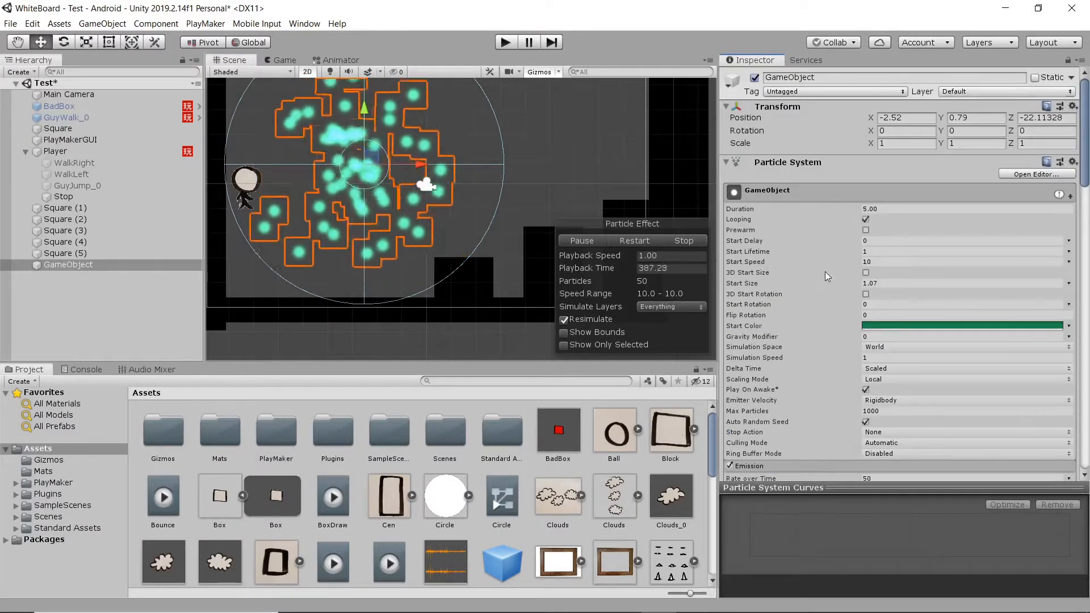
scroll(826, 271, down, 6)
Step: Try the Hemisphere, Sphere, Box and Circle emitter shapes one after another
click(878, 316)
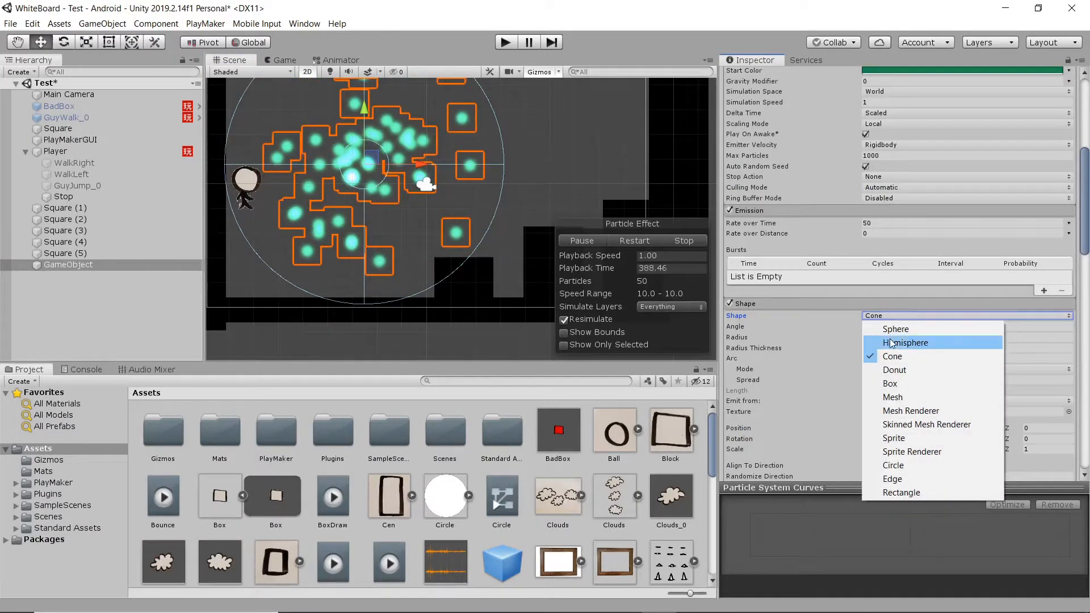
click(905, 342)
click(879, 316)
click(896, 329)
click(879, 316)
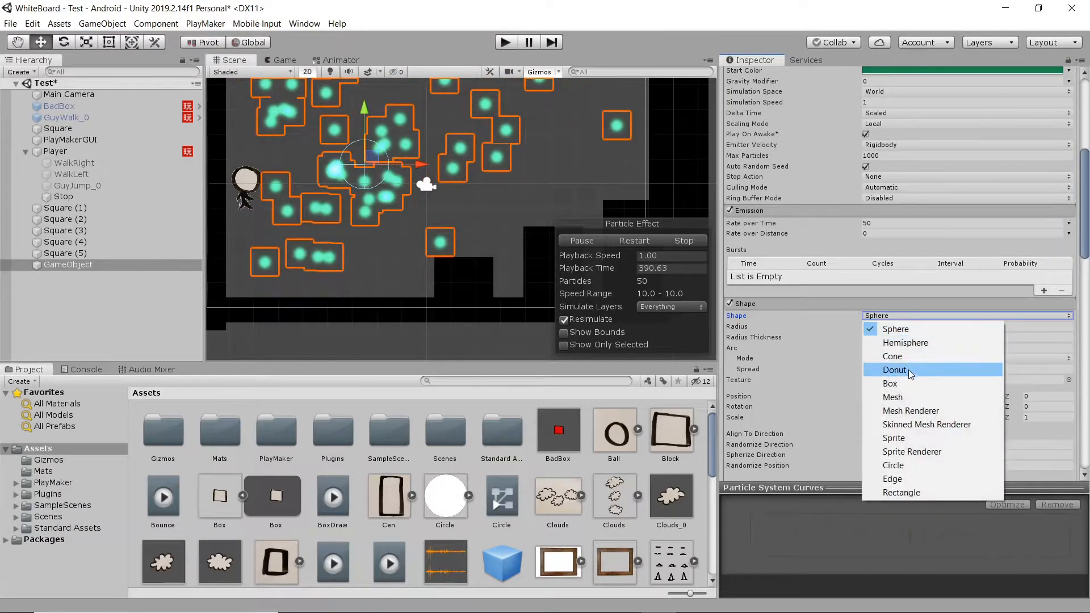
click(908, 383)
click(890, 317)
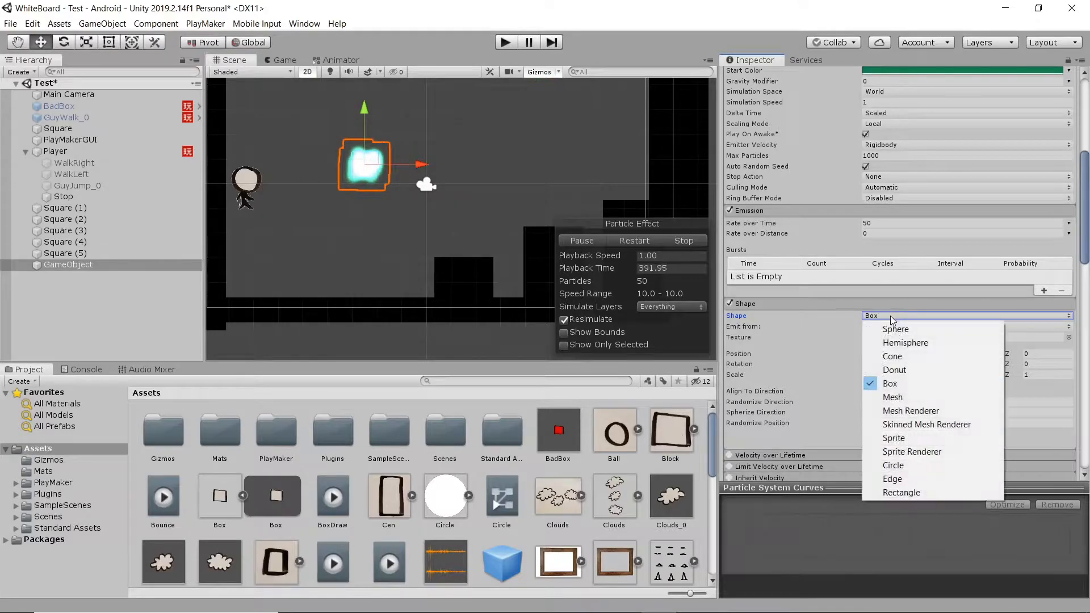
click(902, 465)
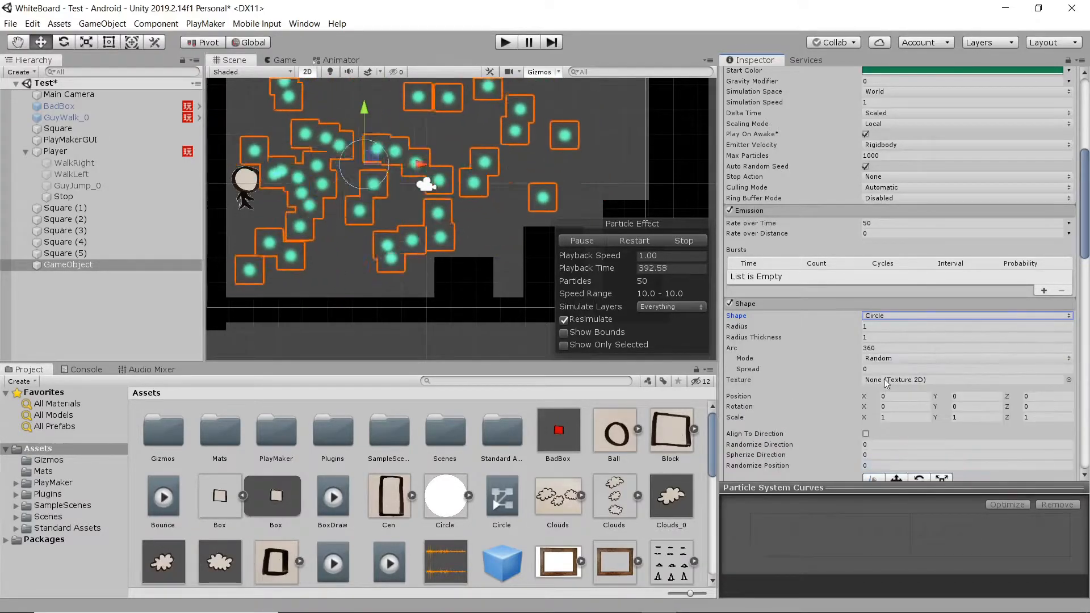
Step: Set the emitter shape to Edge and move the particle system down to the floor
click(884, 314)
click(894, 479)
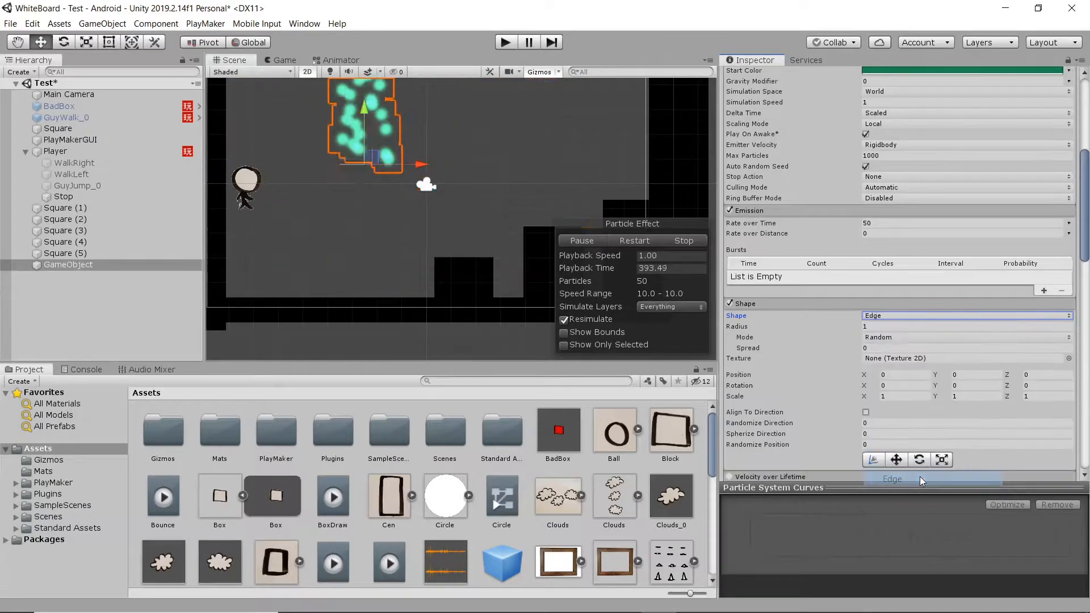
drag(368, 149, 364, 288)
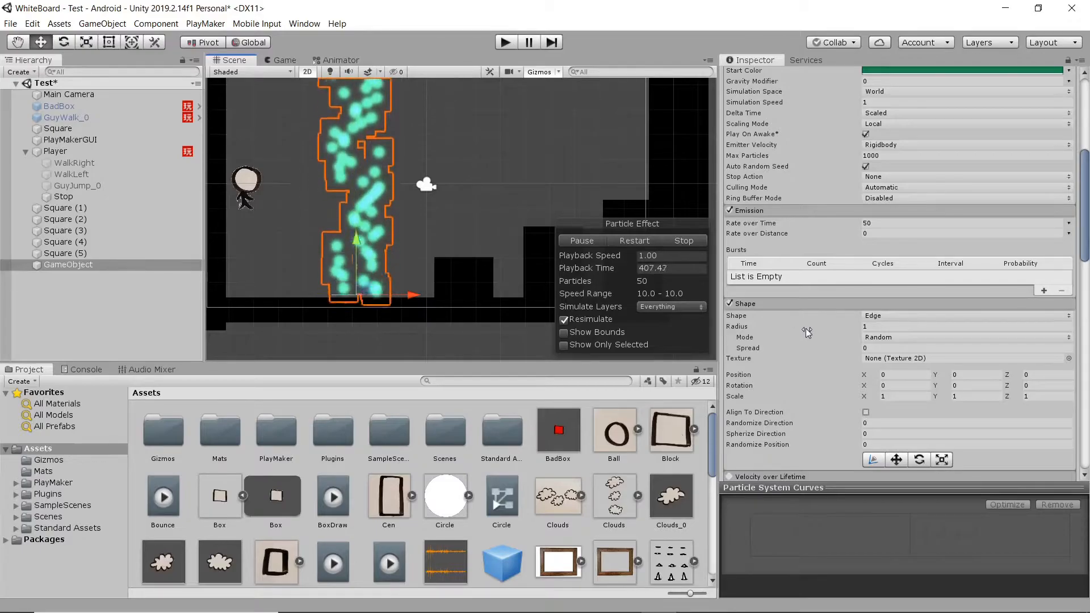
Step: Try the Loop, Ping-Pong and Burst Spread modes for the Edge shape's radius
click(887, 337)
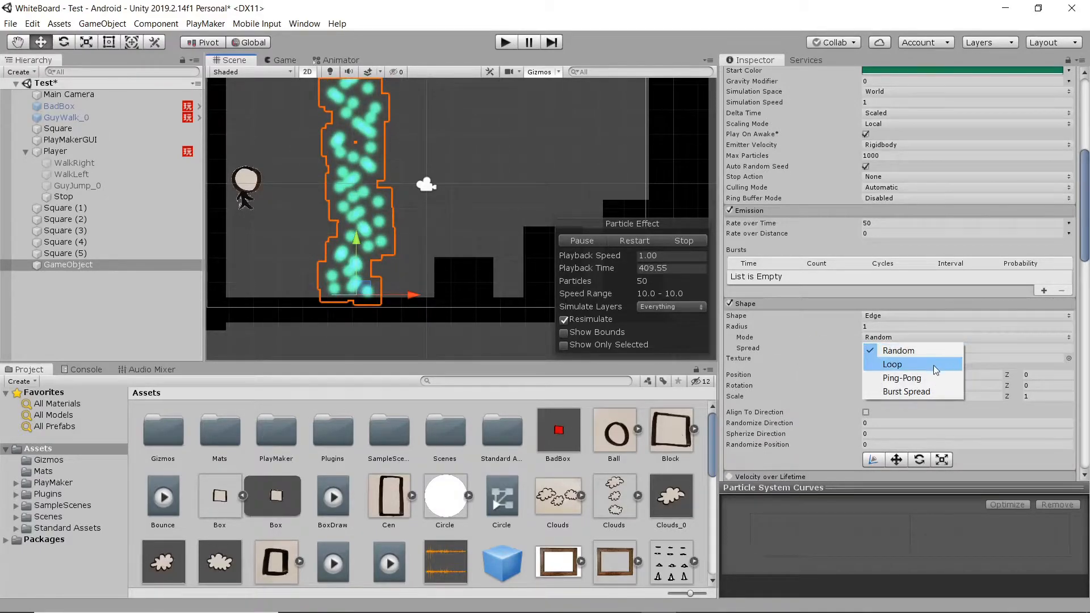
click(911, 350)
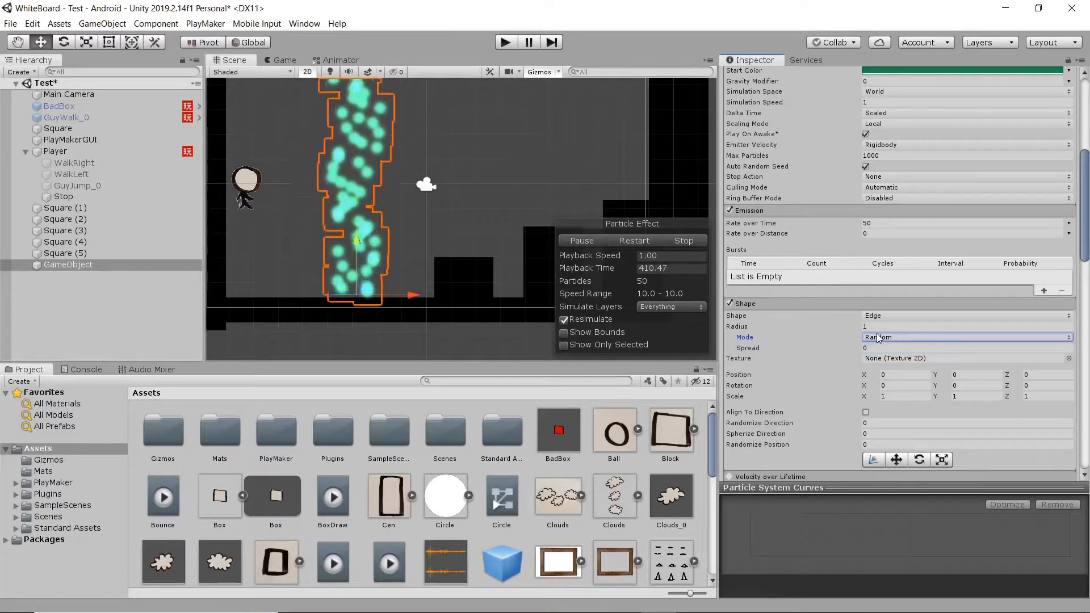
click(894, 338)
click(892, 365)
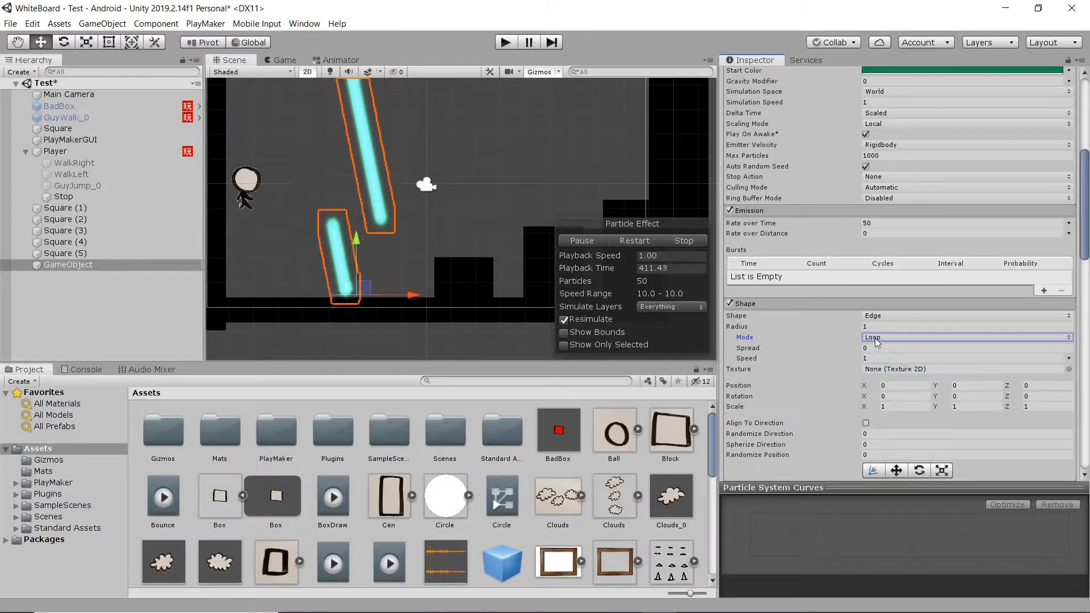
click(872, 336)
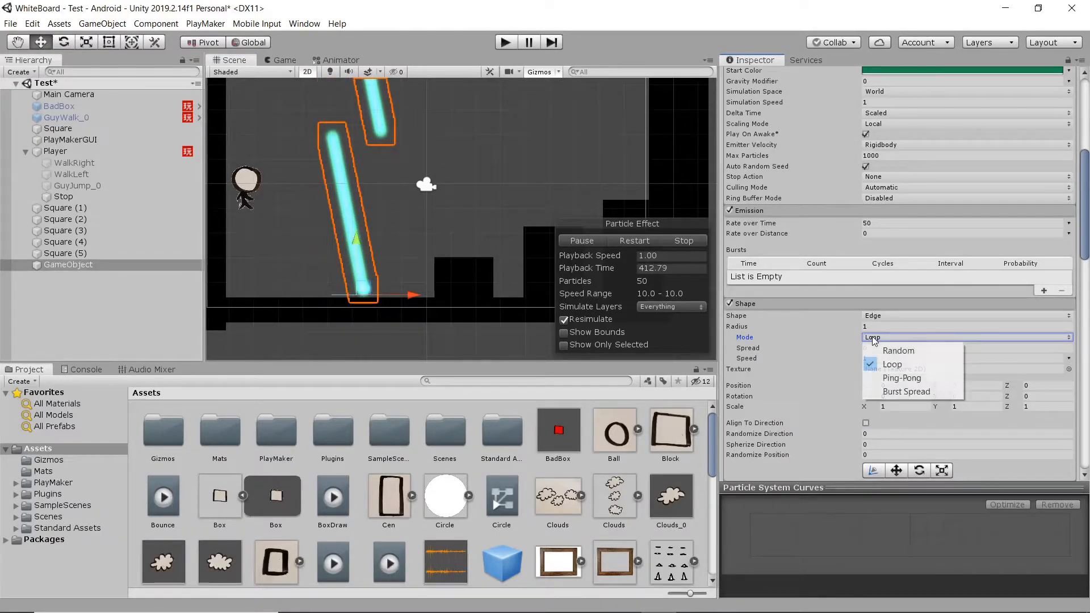
click(895, 377)
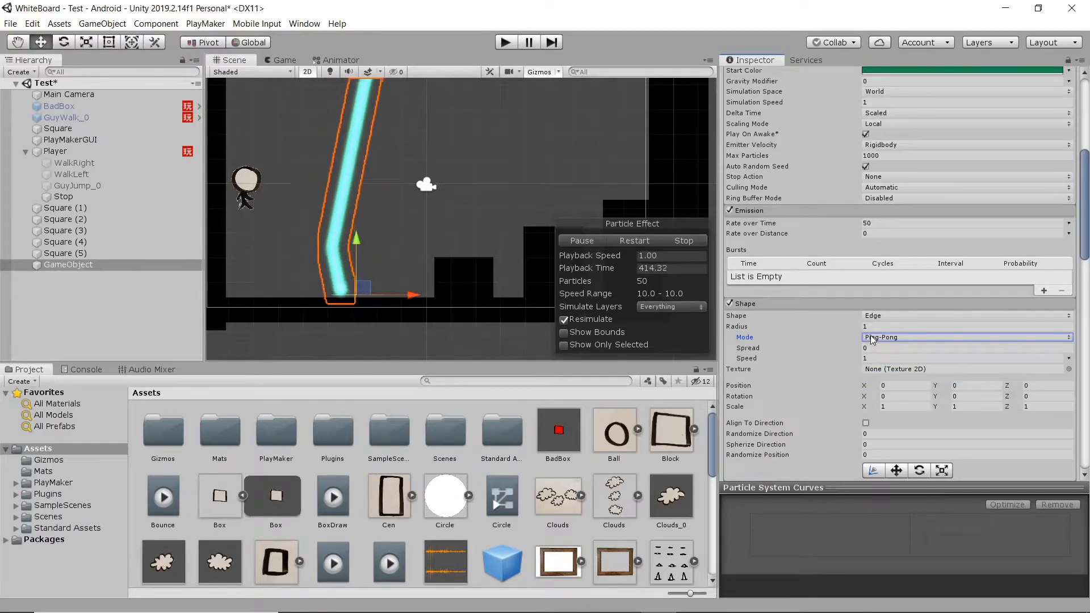
click(873, 338)
click(903, 389)
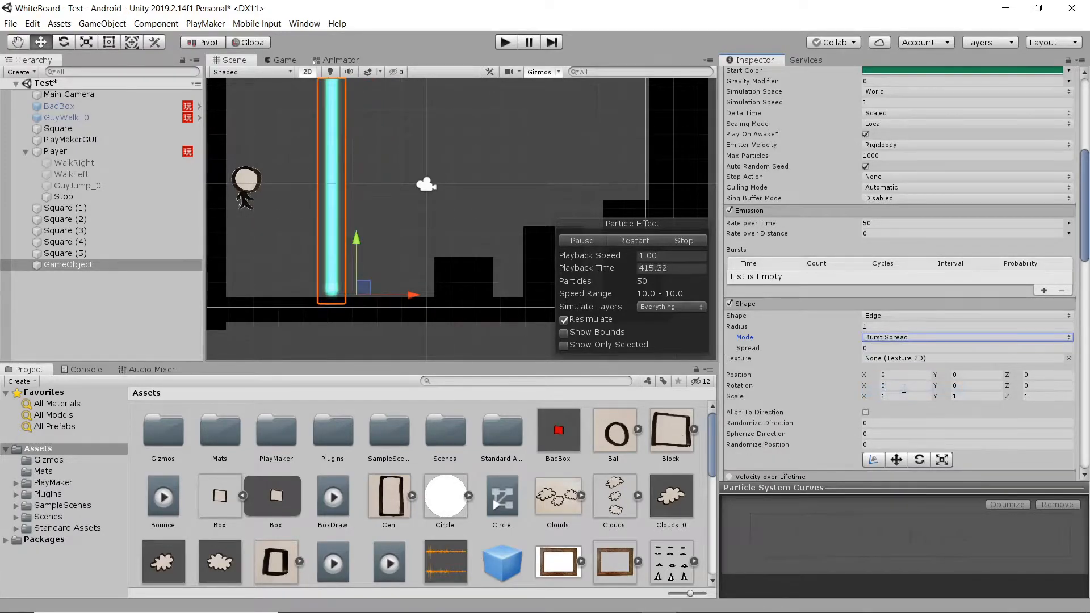
Step: Switch the Edge shape's radius mode through Ping-Pong and Loop, and return it to Random
click(878, 338)
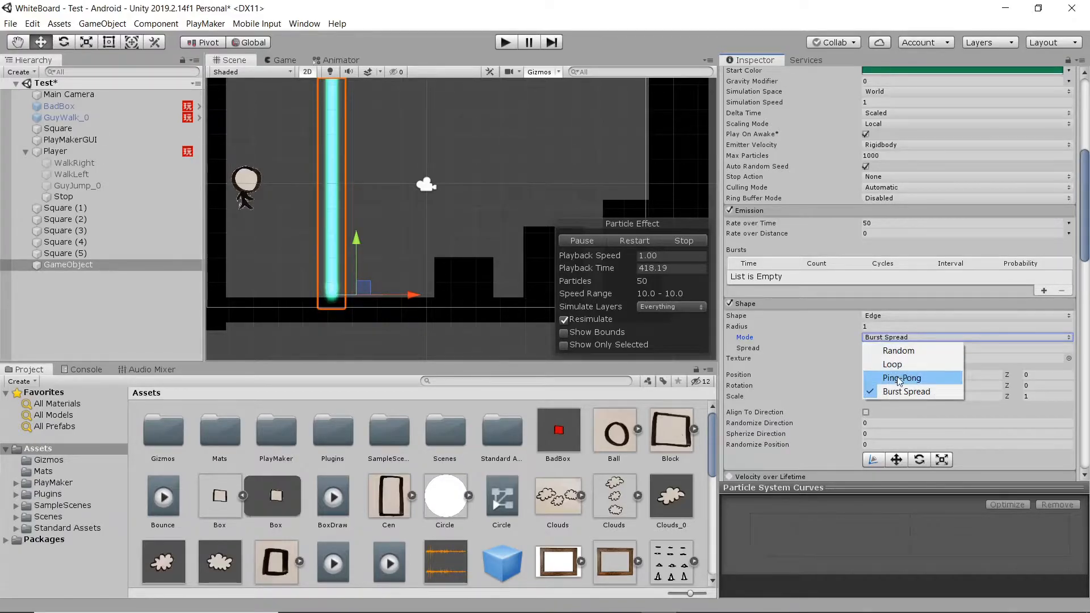
click(899, 379)
click(876, 337)
click(892, 365)
click(881, 338)
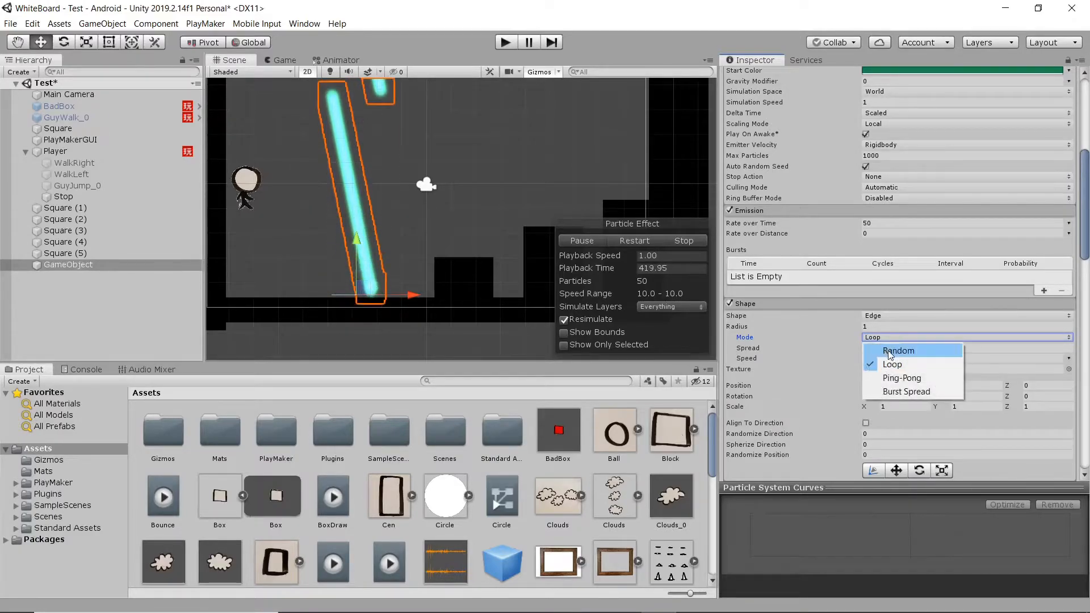
click(890, 350)
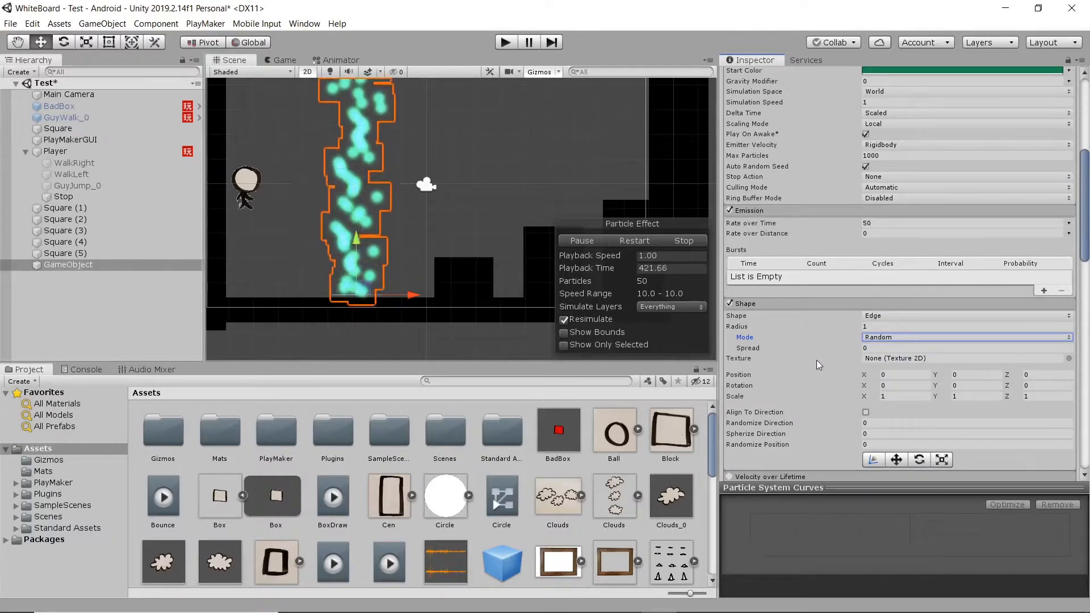
Step: Enable the Force over Lifetime module of the particle system
scroll(858, 376, down, 5)
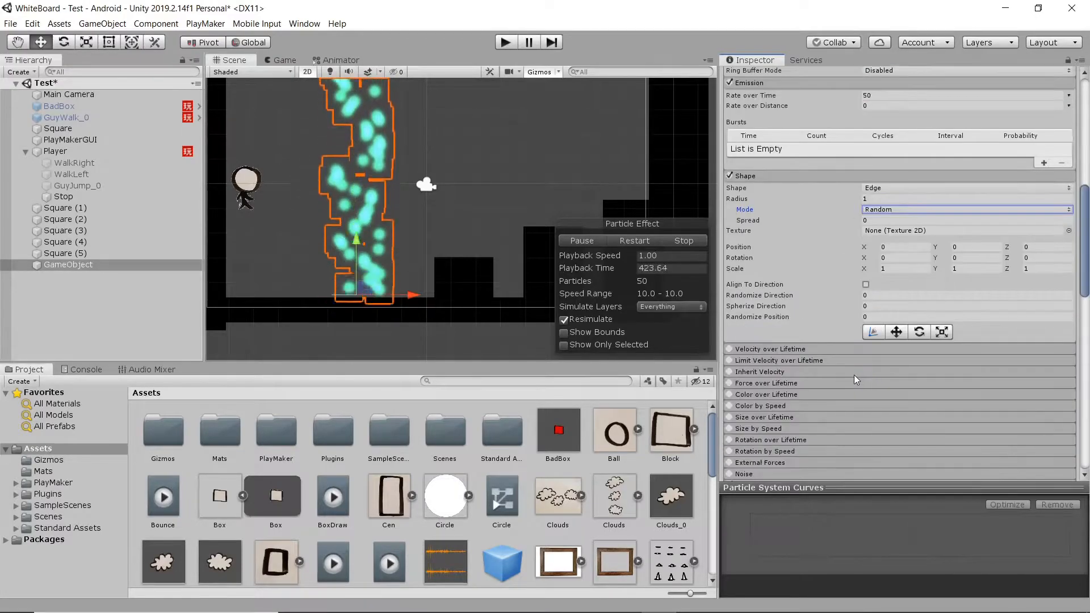
scroll(825, 363, down, 5)
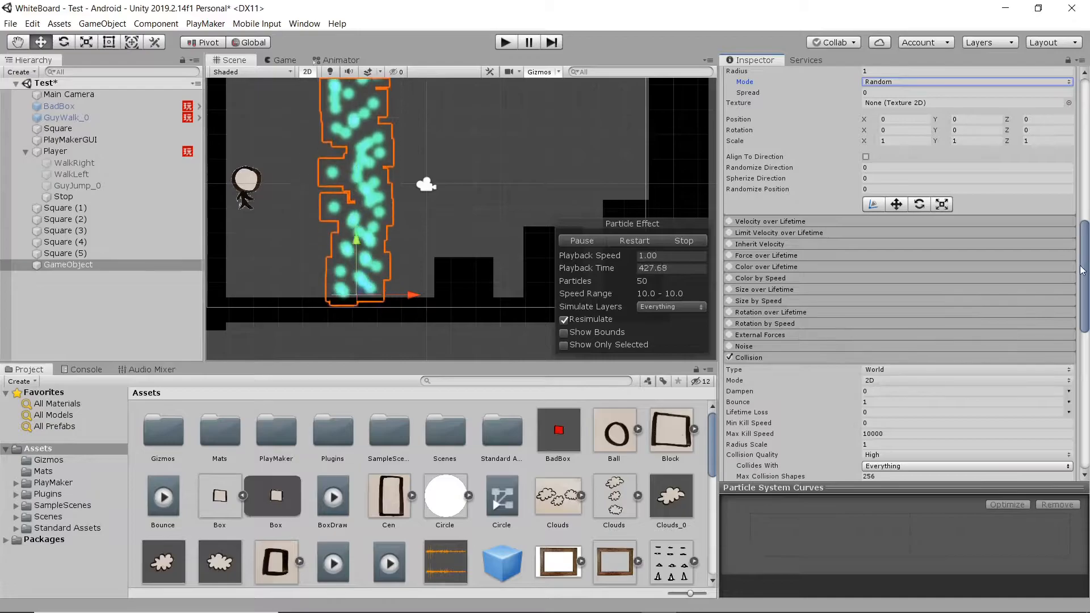
scroll(812, 330, down, 1)
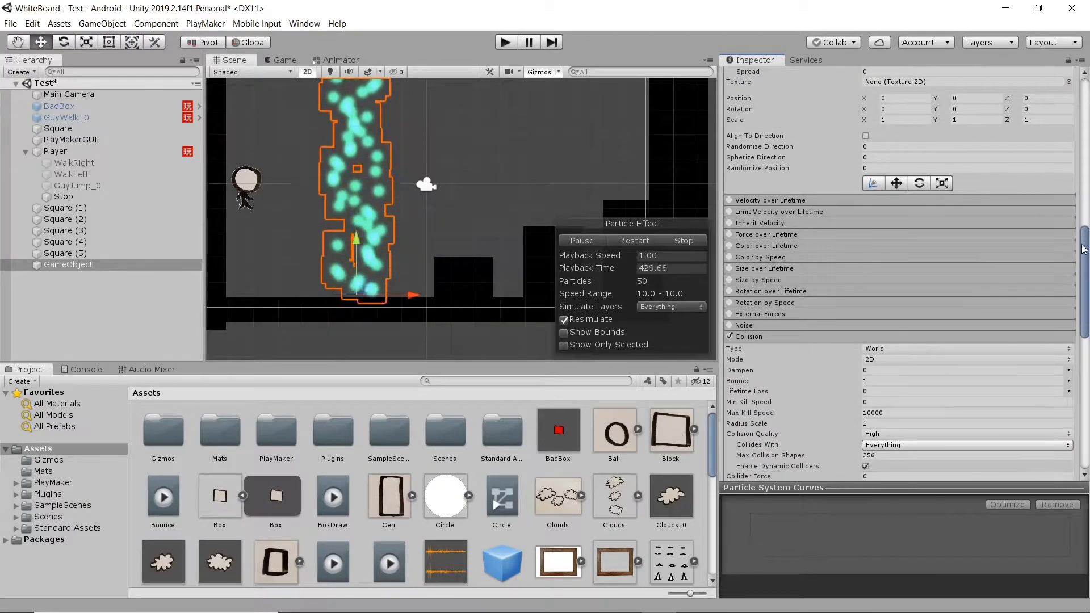
click(730, 235)
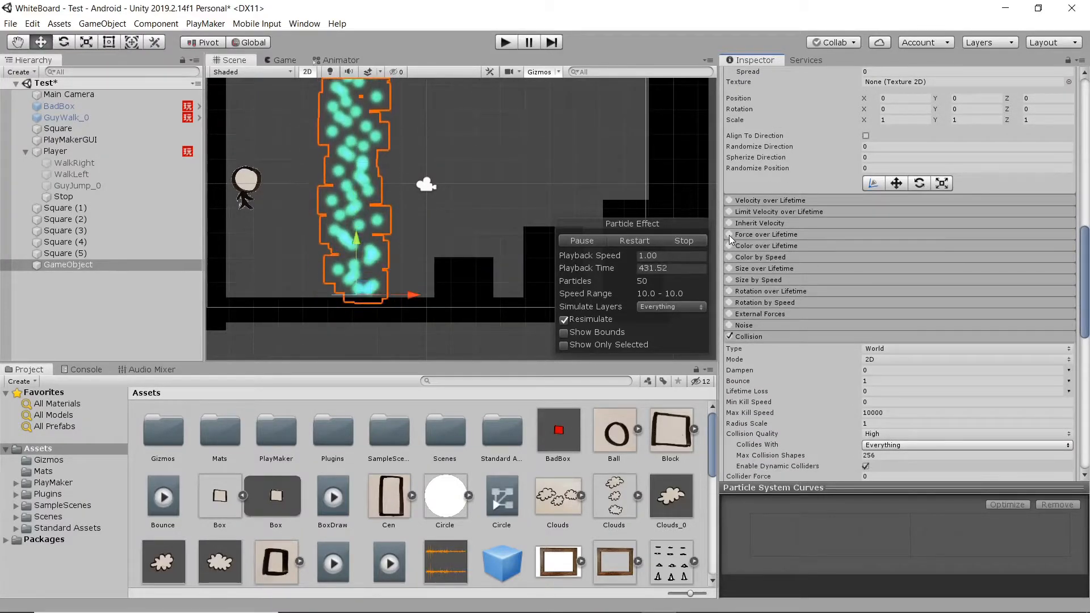
Step: Try a Force over Lifetime of X 11.72 and Y -12.18 on the particles, and disable the module
click(756, 233)
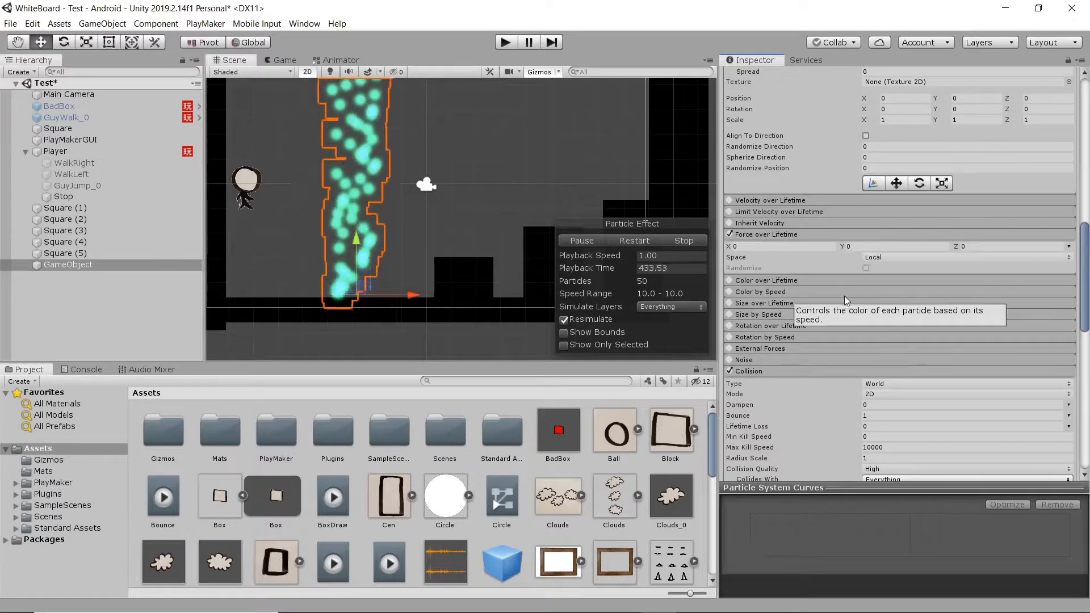
drag(728, 247, 1007, 260)
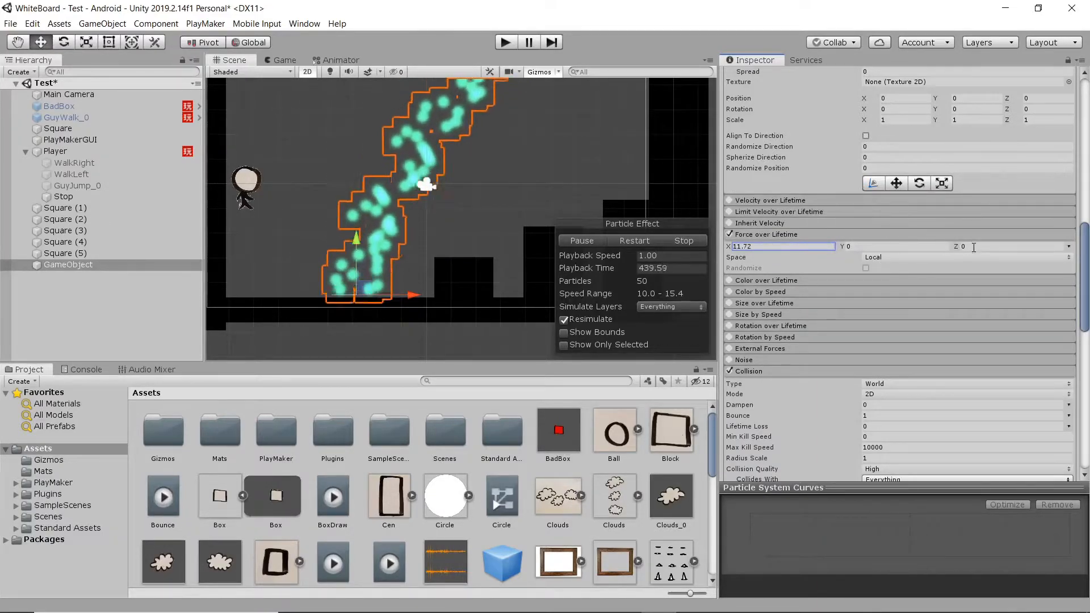
click(844, 246)
text(-3.3)
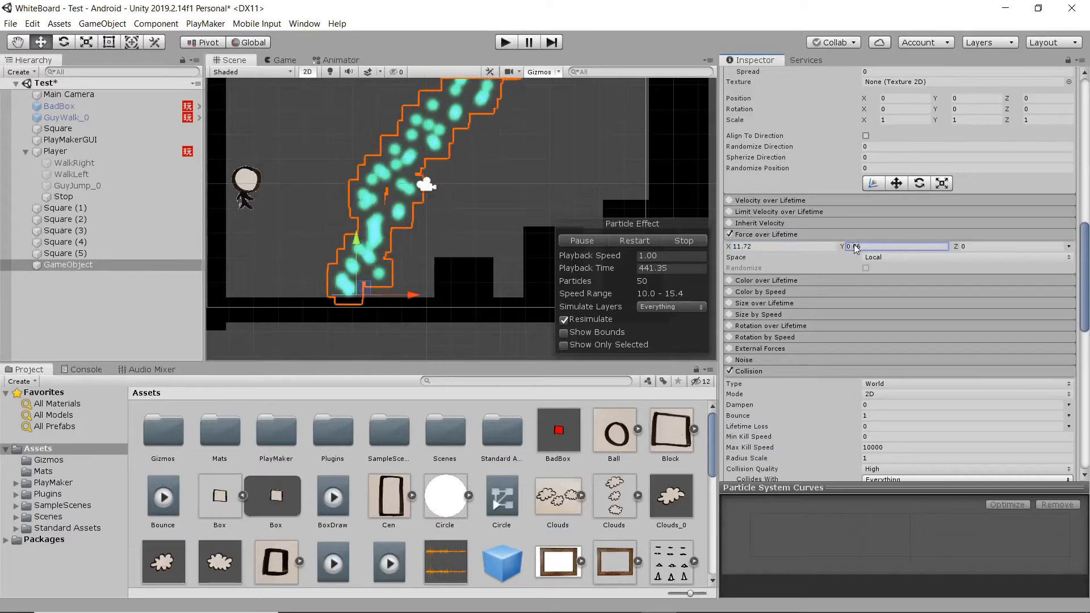
drag(632, 246, 505, 214)
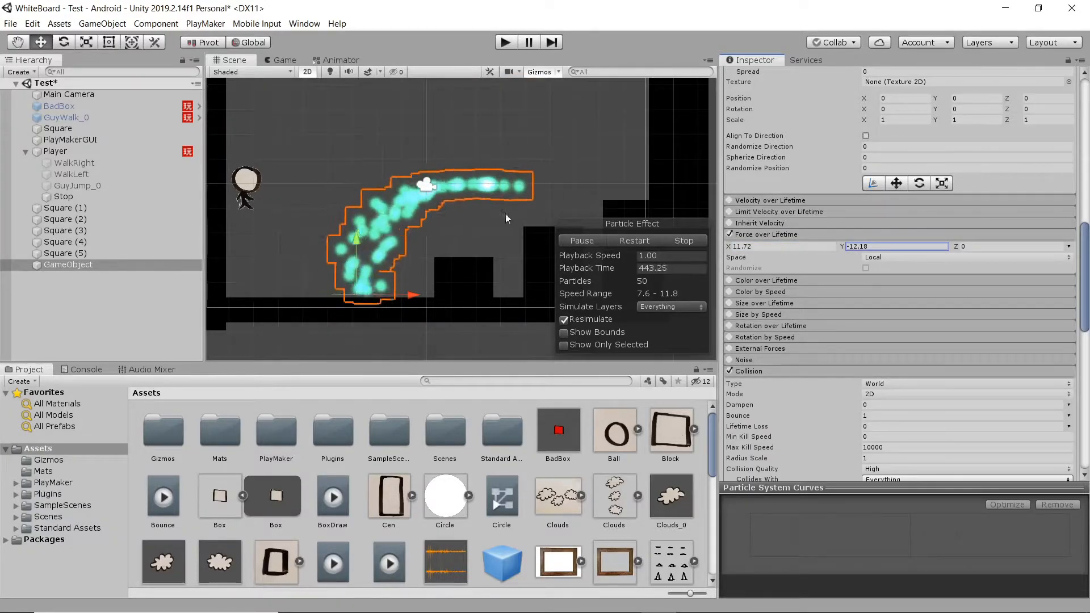
click(730, 235)
Step: Enable the Color over Lifetime module, check its colour mode options, and expand the Color by Speed settings
click(753, 280)
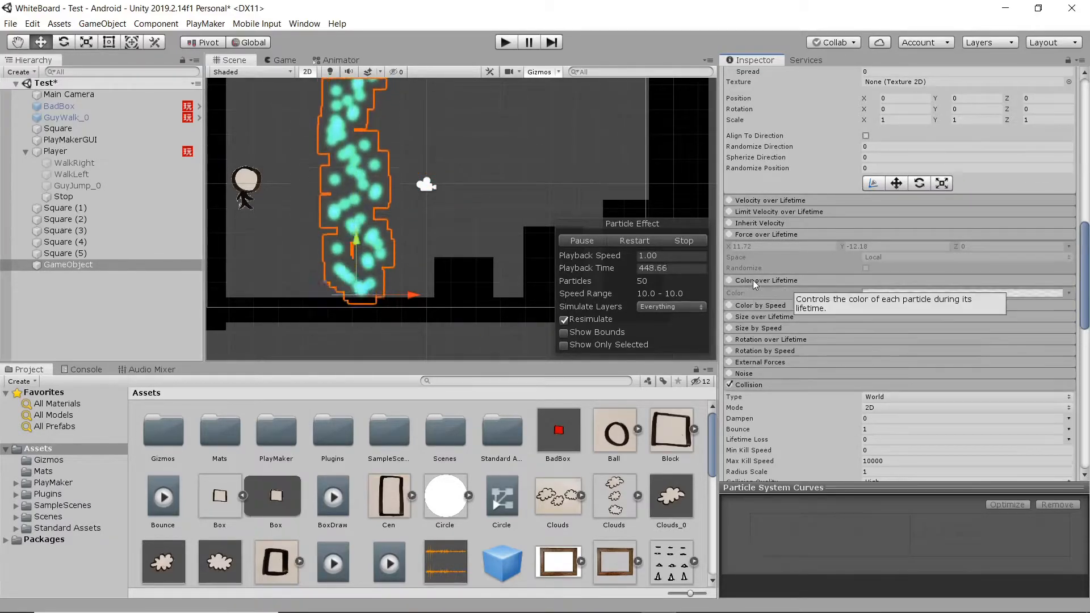
scroll(797, 291, down, 5)
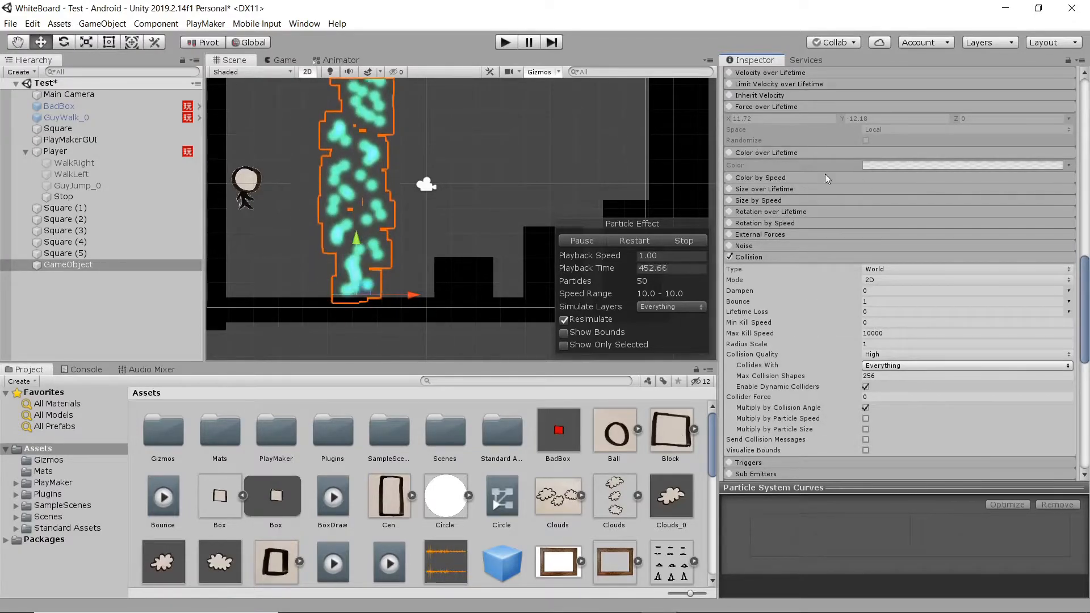
click(729, 153)
click(1069, 167)
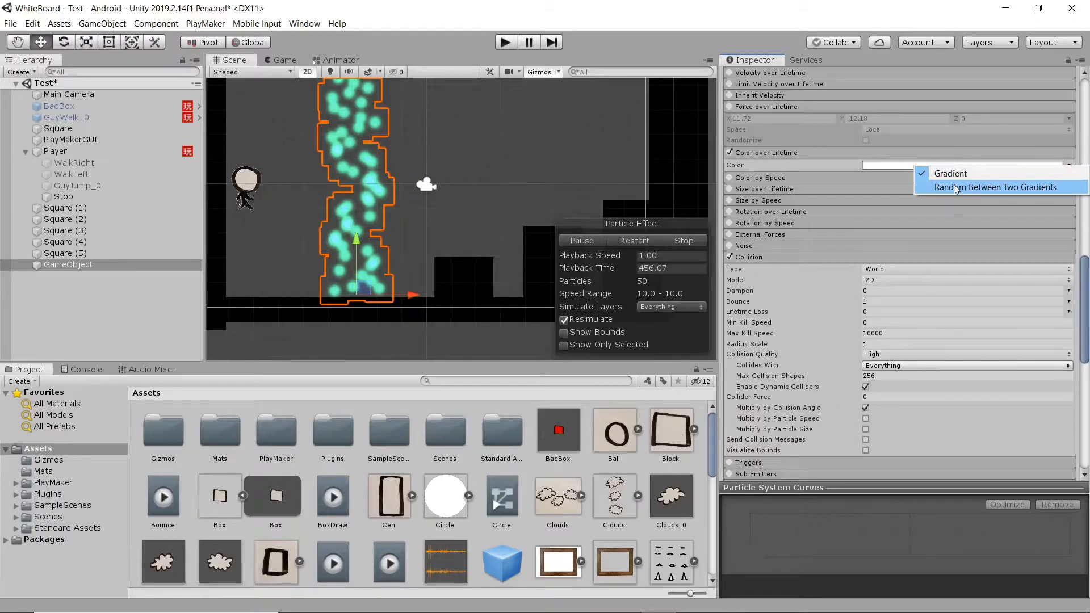
click(774, 179)
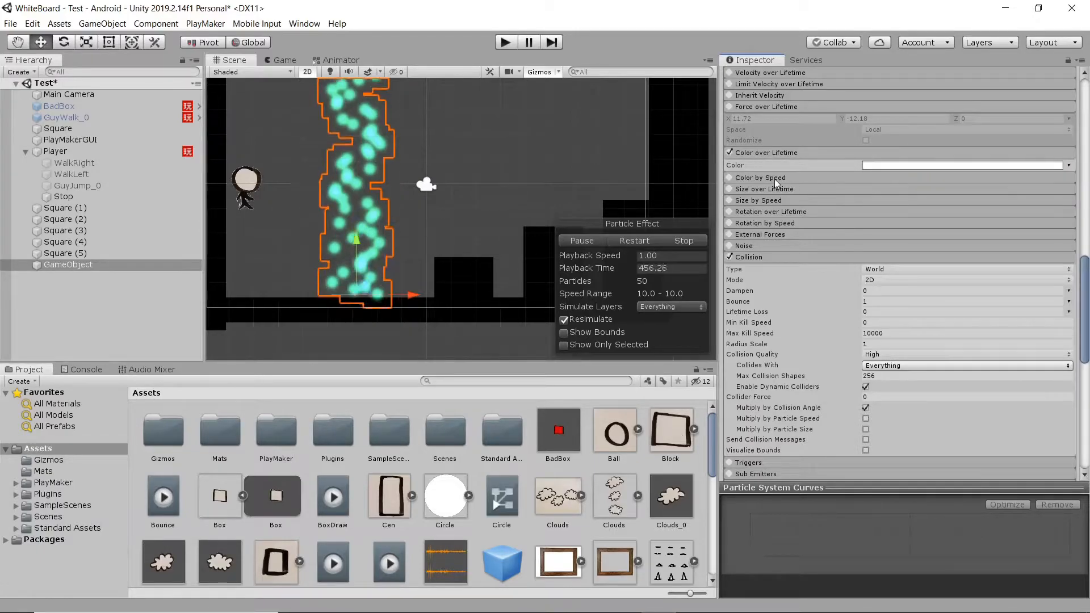
click(774, 179)
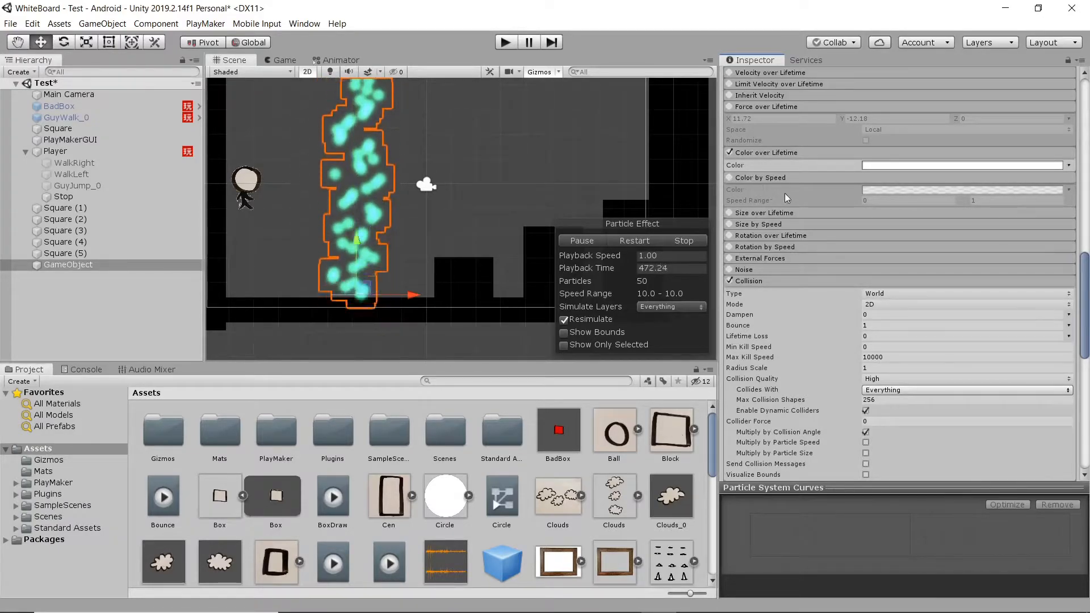
Step: Enable the Size over Lifetime module, expand its settings and check the mode options for Size
scroll(796, 190, down, 4)
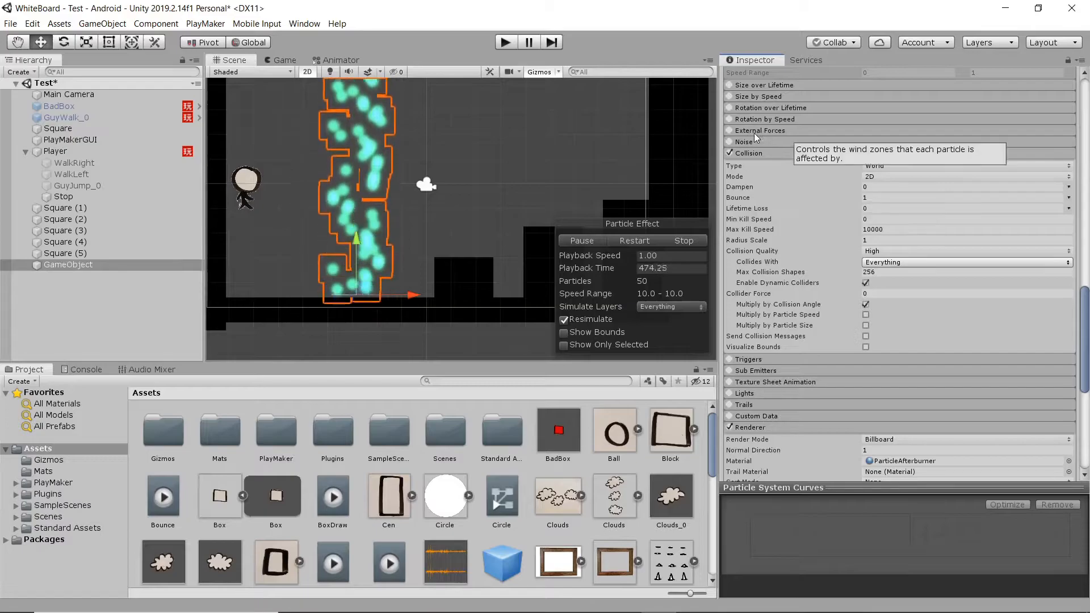
click(729, 85)
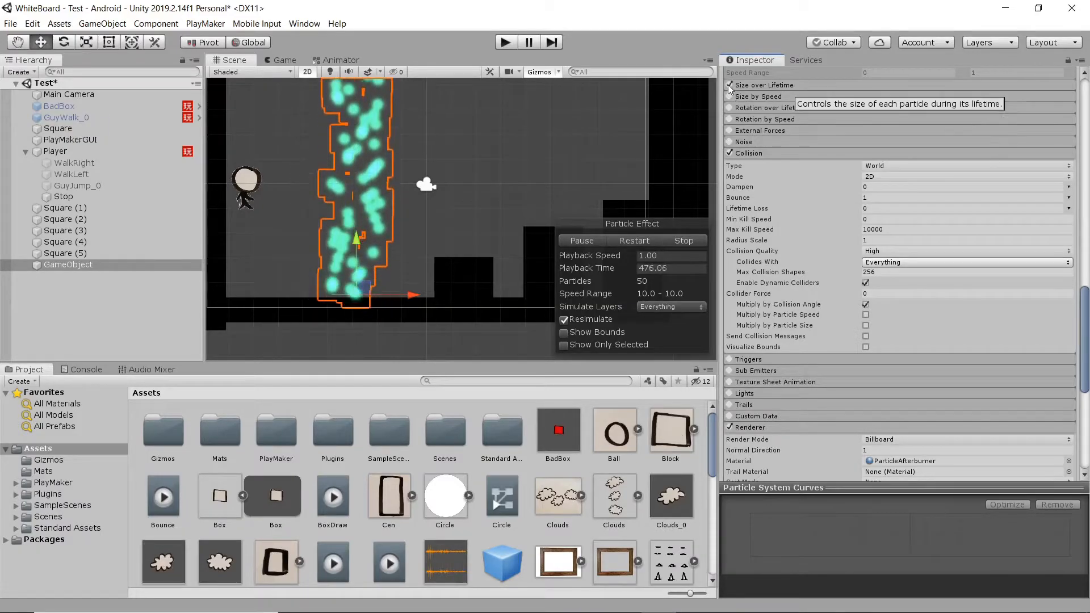
click(761, 85)
scroll(841, 216, up, 4)
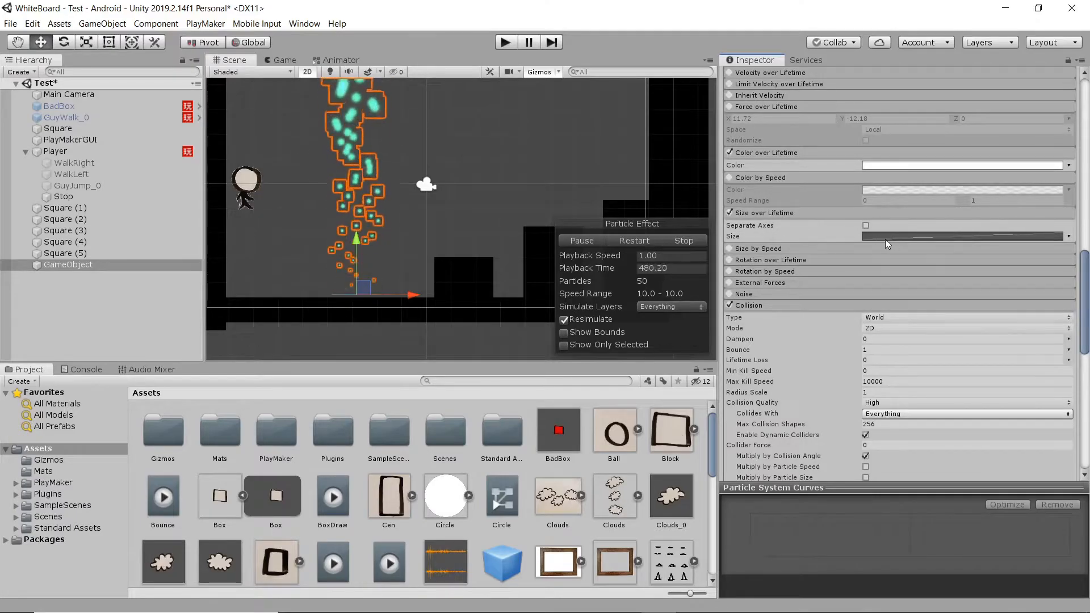
click(1070, 238)
click(990, 250)
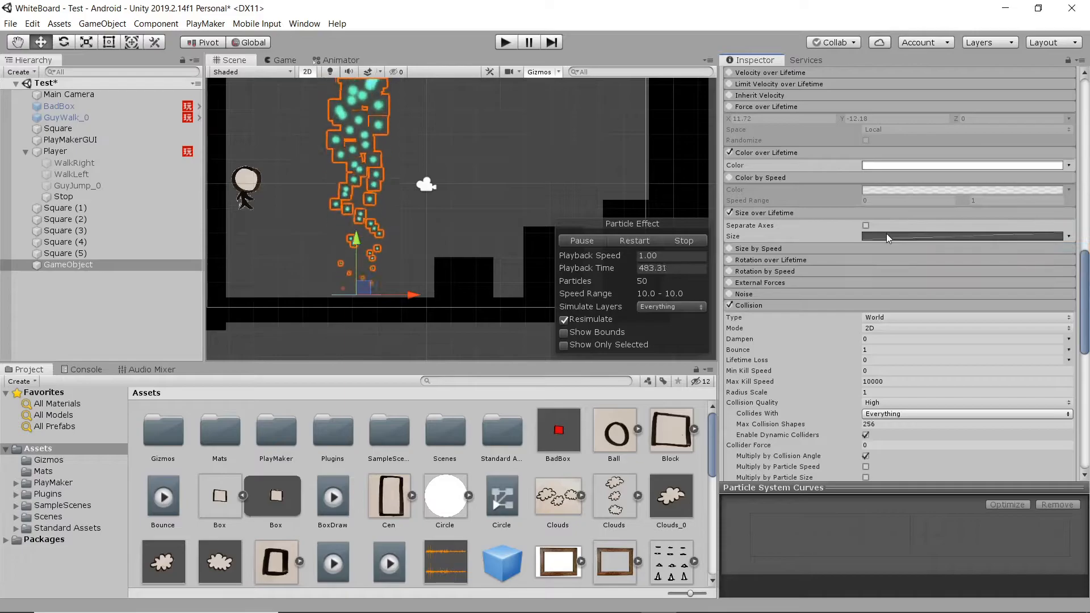
Step: Reshape the Size over Lifetime curve to start at 1.0 and fall towards zero, dipping more steeply before its end
click(979, 236)
drag(750, 557, 751, 516)
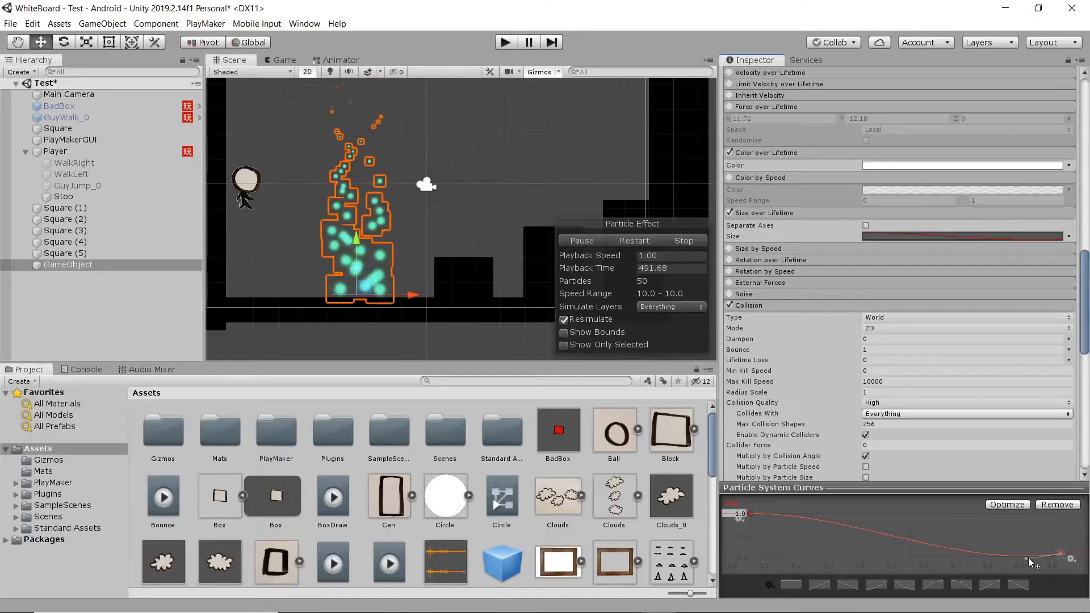
drag(1028, 558, 1030, 571)
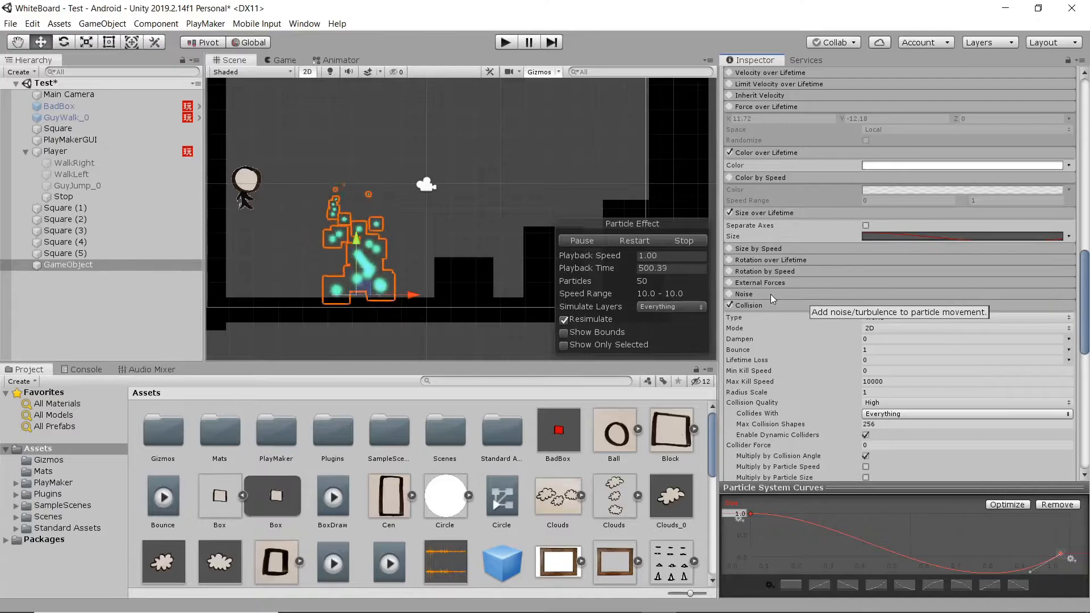
Step: Expand the External Forces module, enable it briefly and disable it again
click(755, 282)
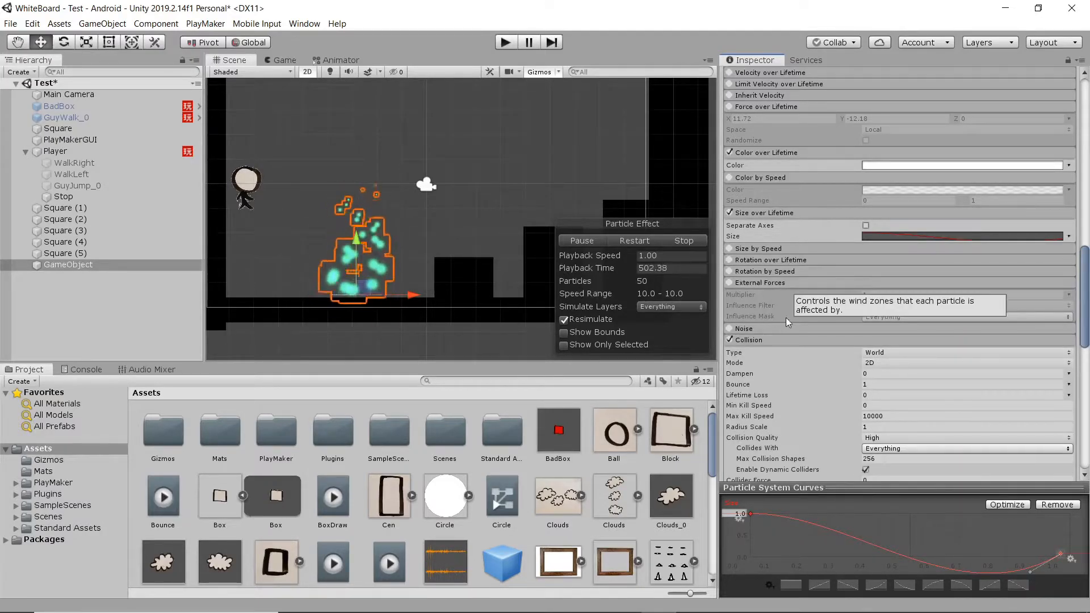
click(730, 284)
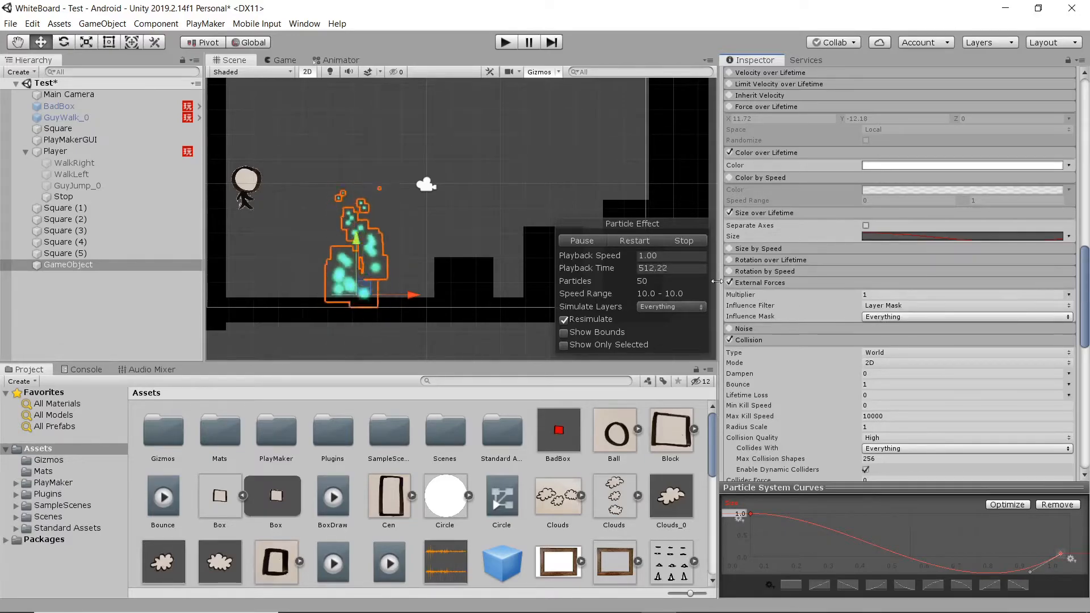
click(731, 283)
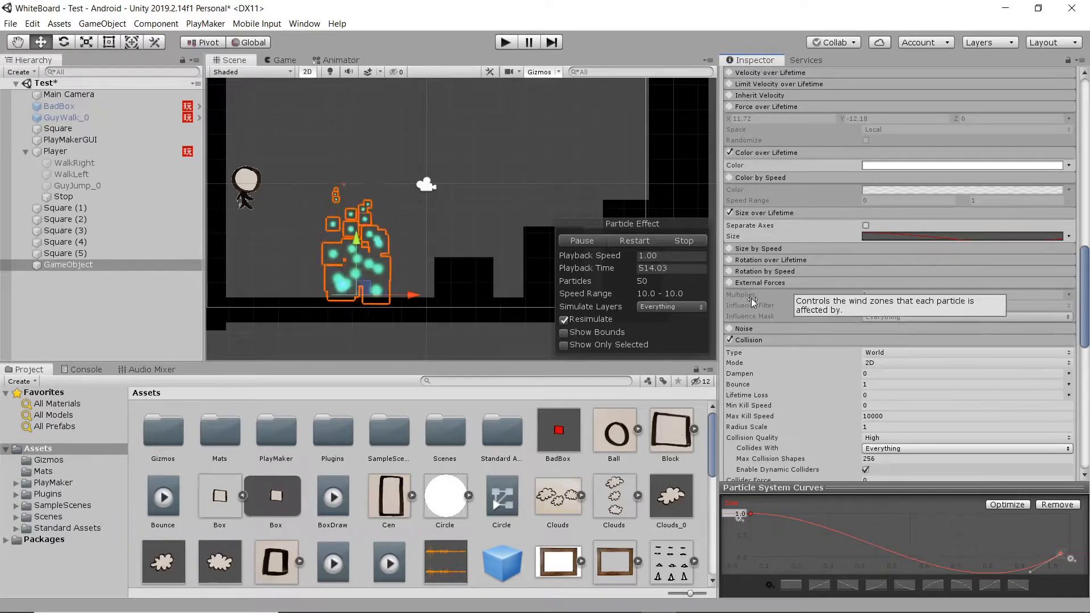
Step: Enable the Noise module, try strengths of 2.92 and 10, and set the strength to 0.5
click(730, 328)
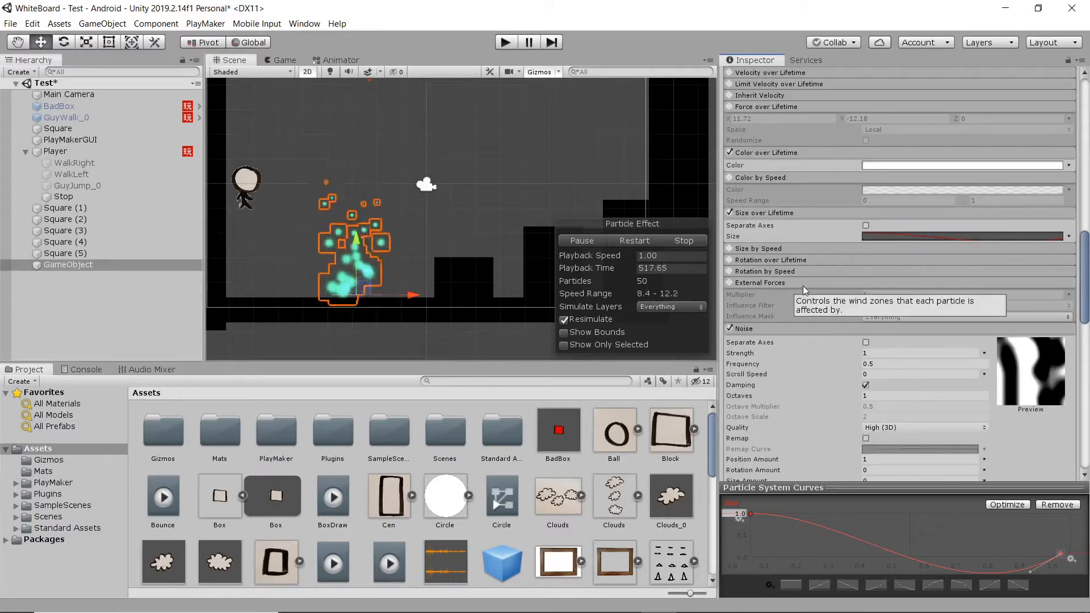
scroll(803, 285, down, 5)
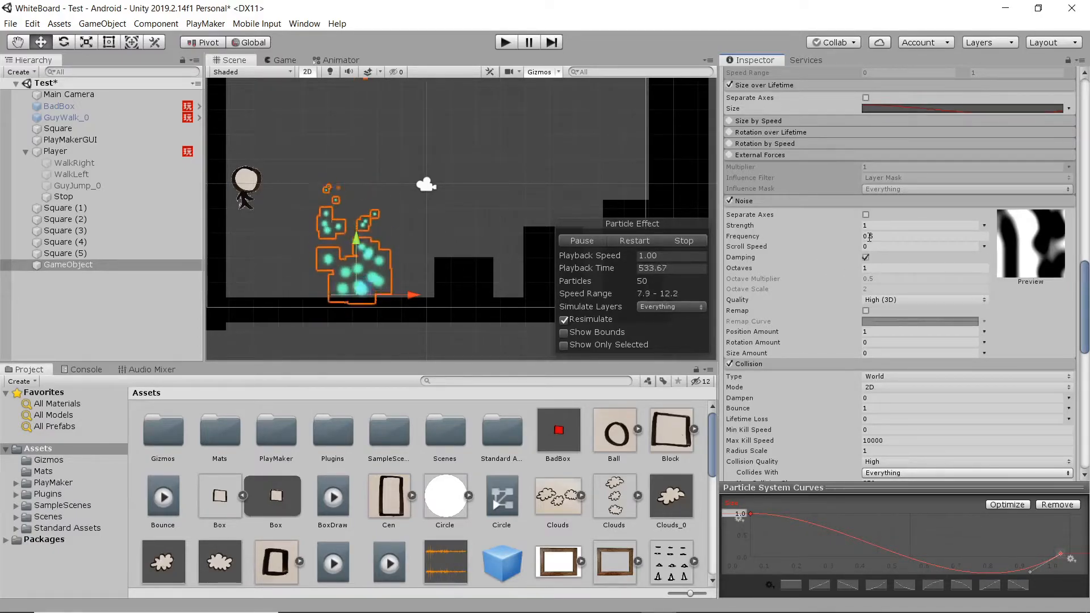
click(846, 226)
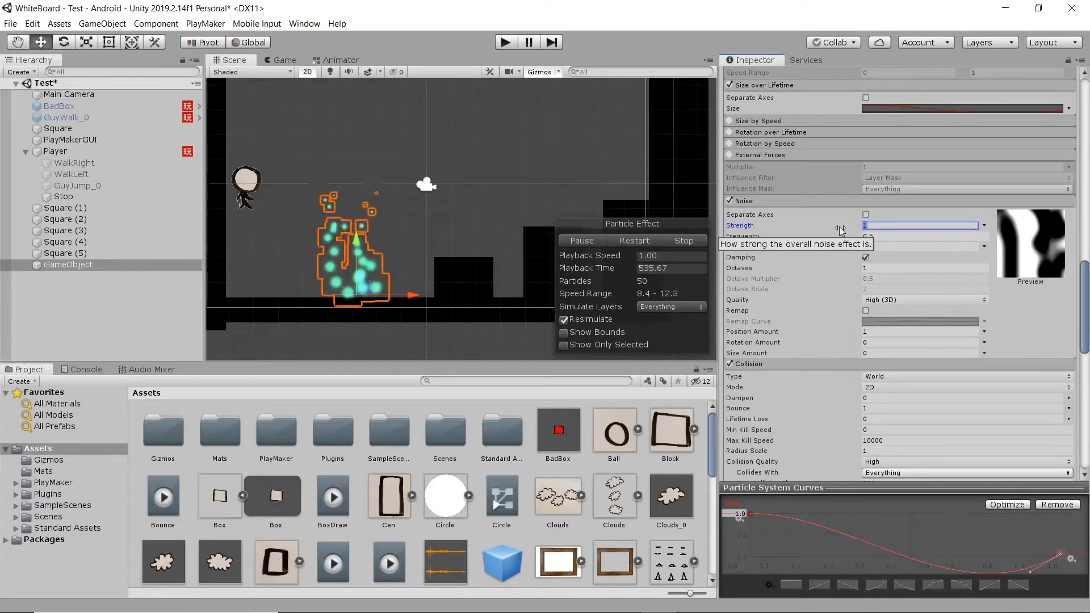
drag(850, 226, 904, 225)
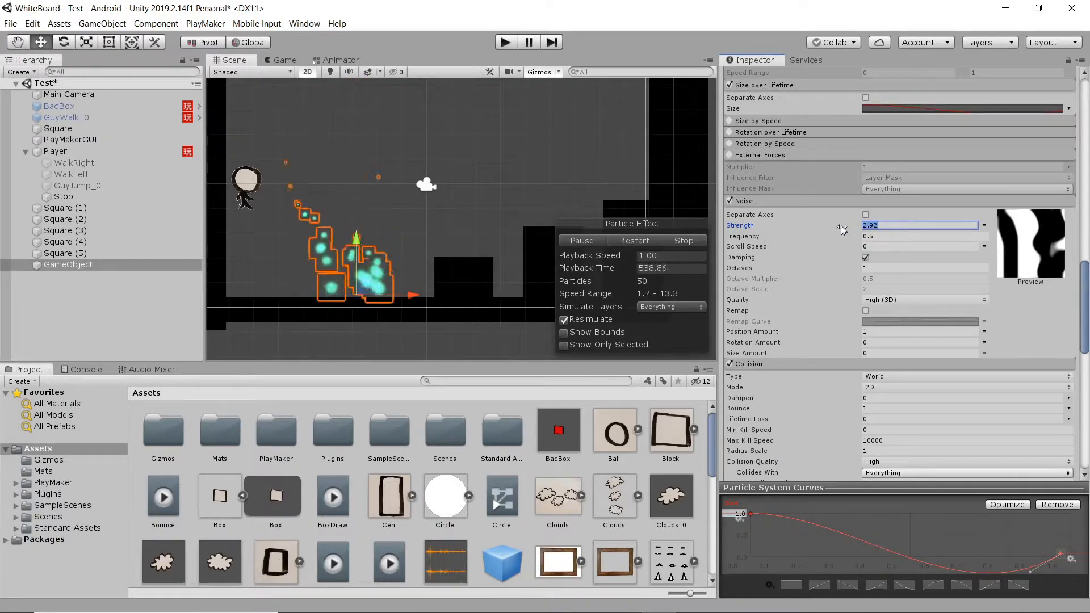
text(10)
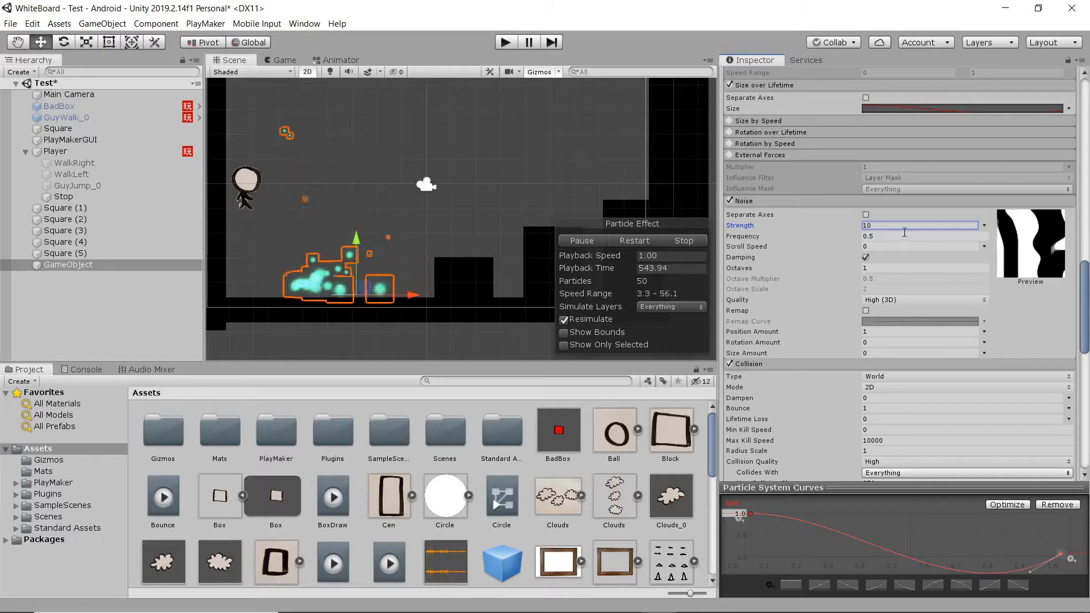
text(0.5)
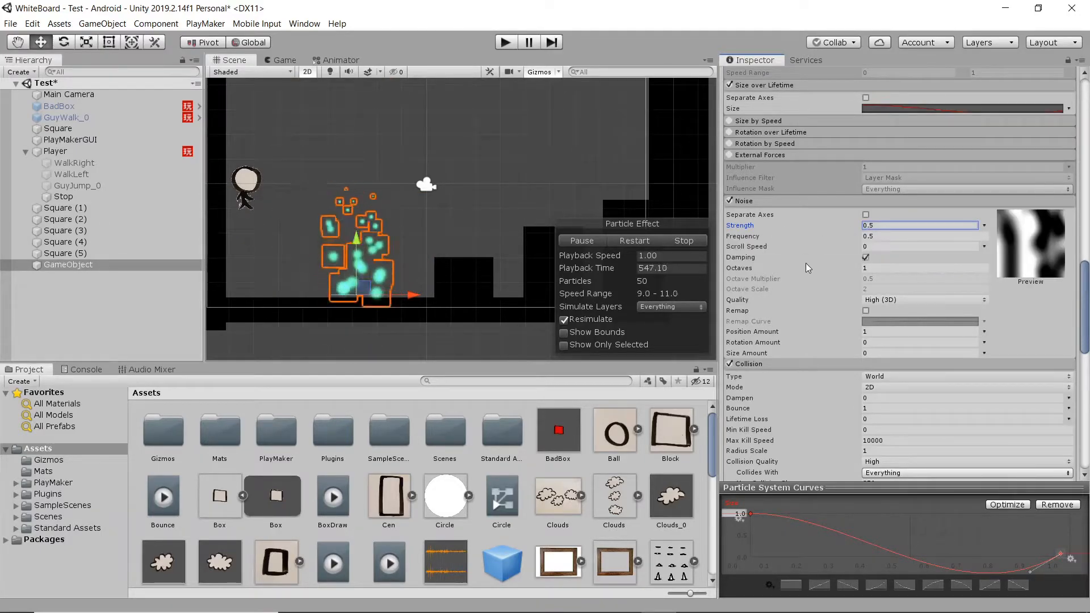
Step: Set the particle system's Simulation Speed to 0.5
scroll(815, 298, up, 10)
scroll(815, 298, up, 10)
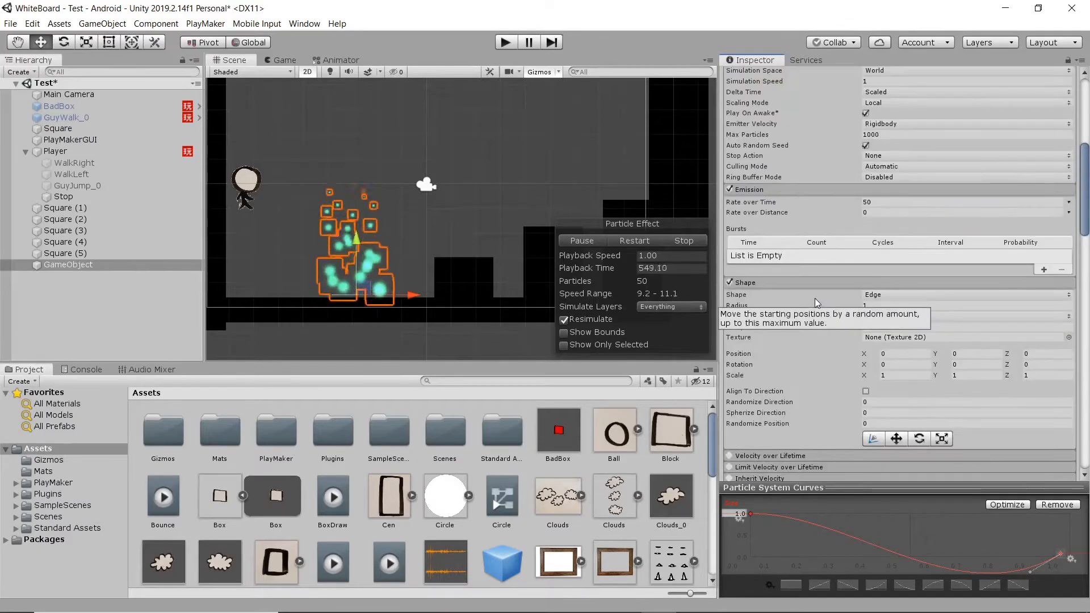
scroll(815, 298, up, 5)
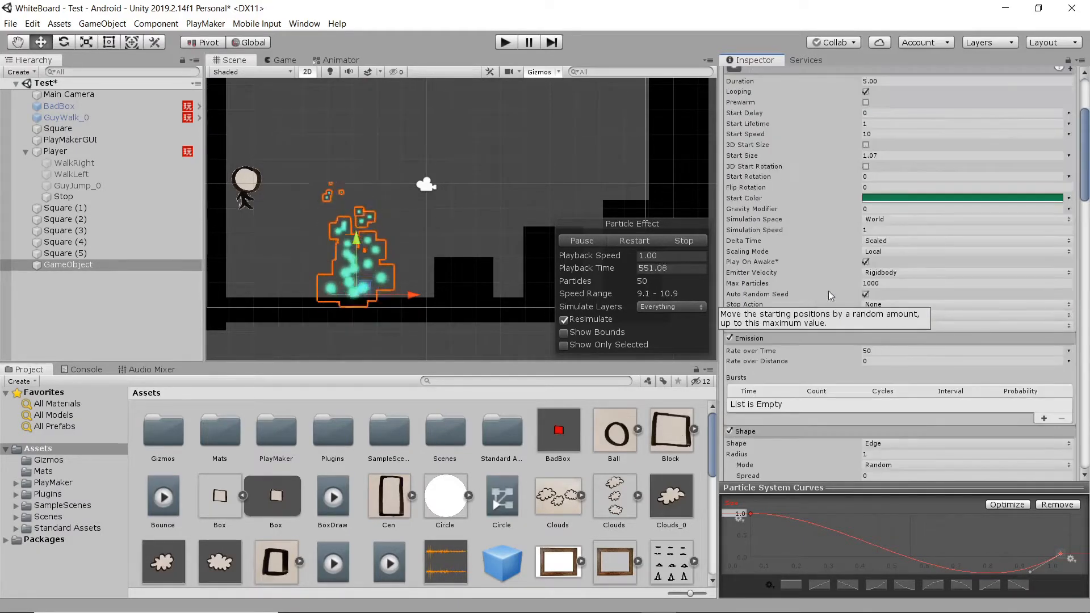
click(826, 229)
drag(825, 228, 814, 228)
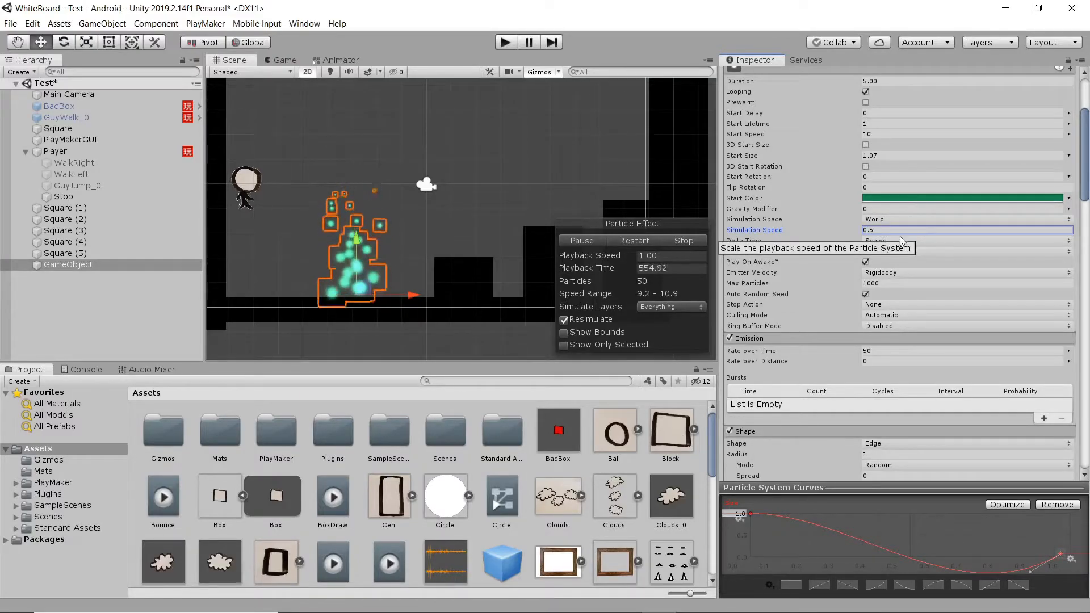
Step: Set the particles' Start Speed to 5
scroll(832, 265, down, 5)
scroll(832, 264, up, 10)
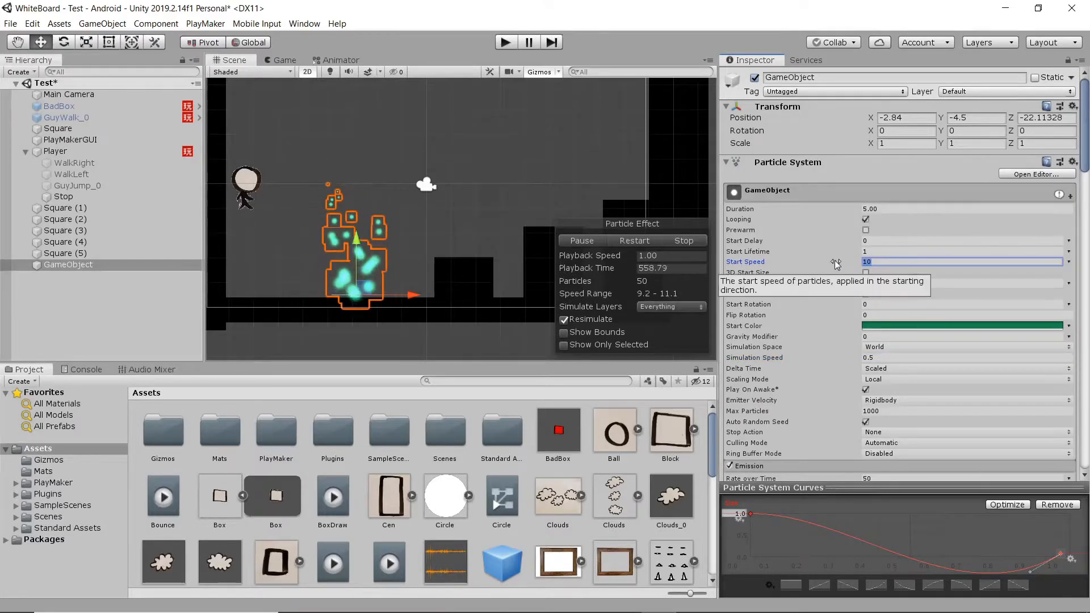
scroll(836, 264, down, 5)
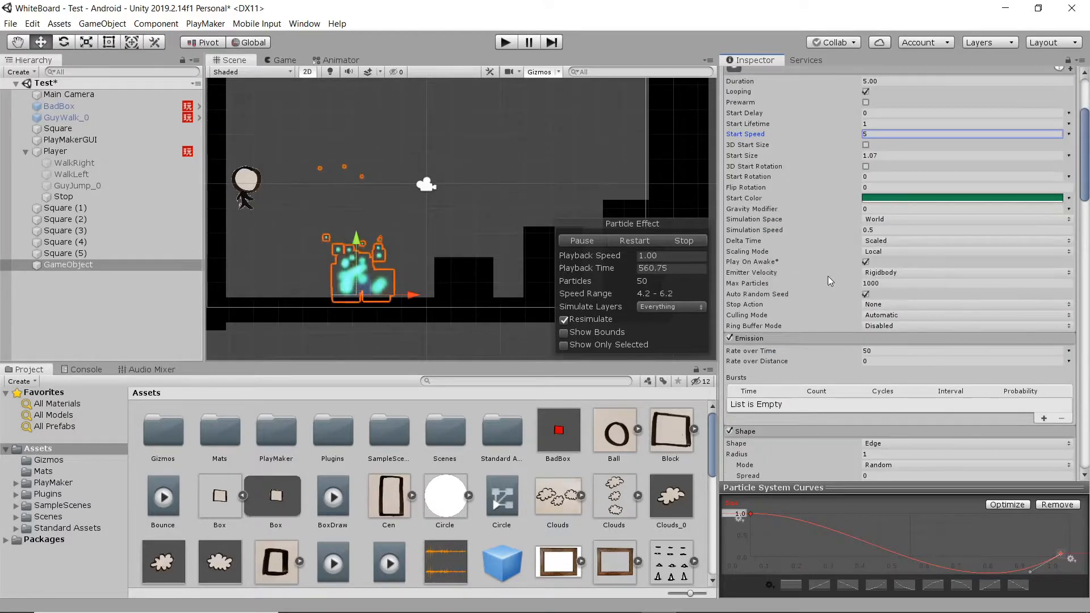
Step: Try a Scroll Speed of 5 in the Noise module, and set it to 1
scroll(805, 297, down, 10)
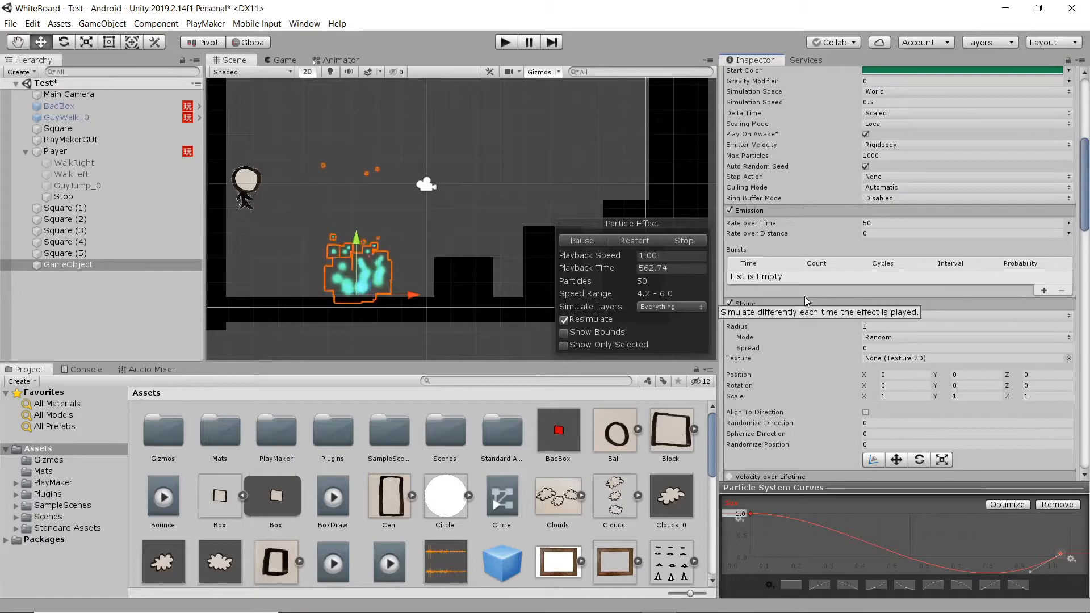
scroll(806, 298, down, 15)
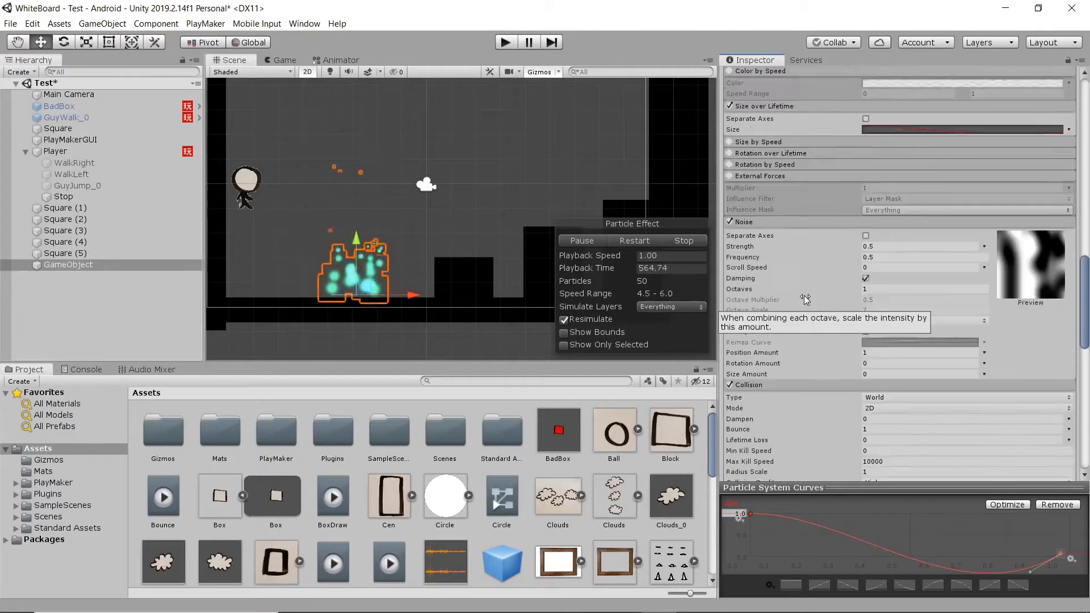
scroll(806, 299, down, 5)
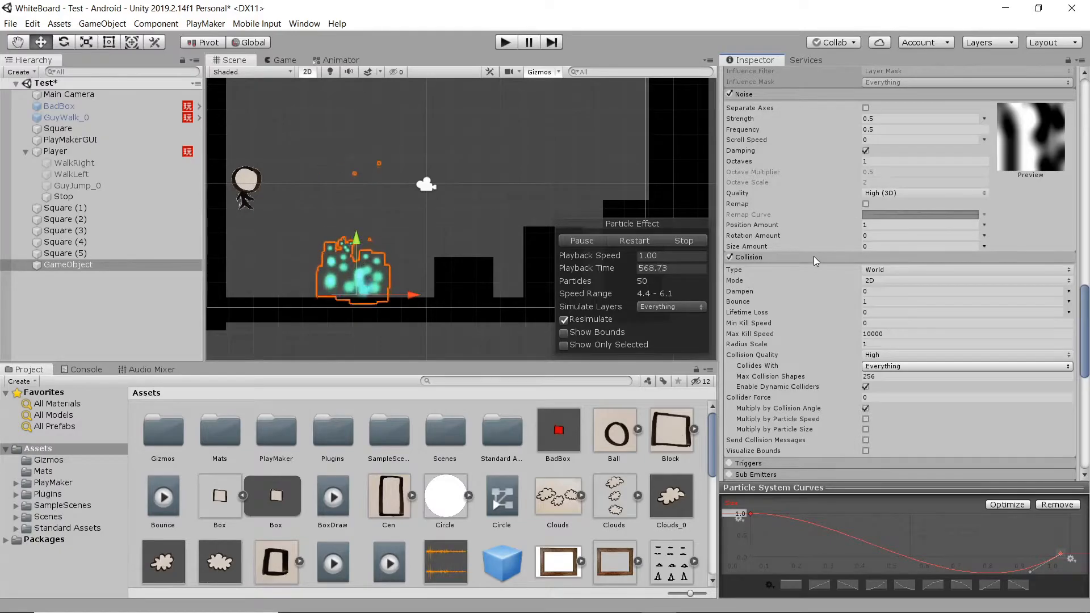
scroll(799, 213, up, 5)
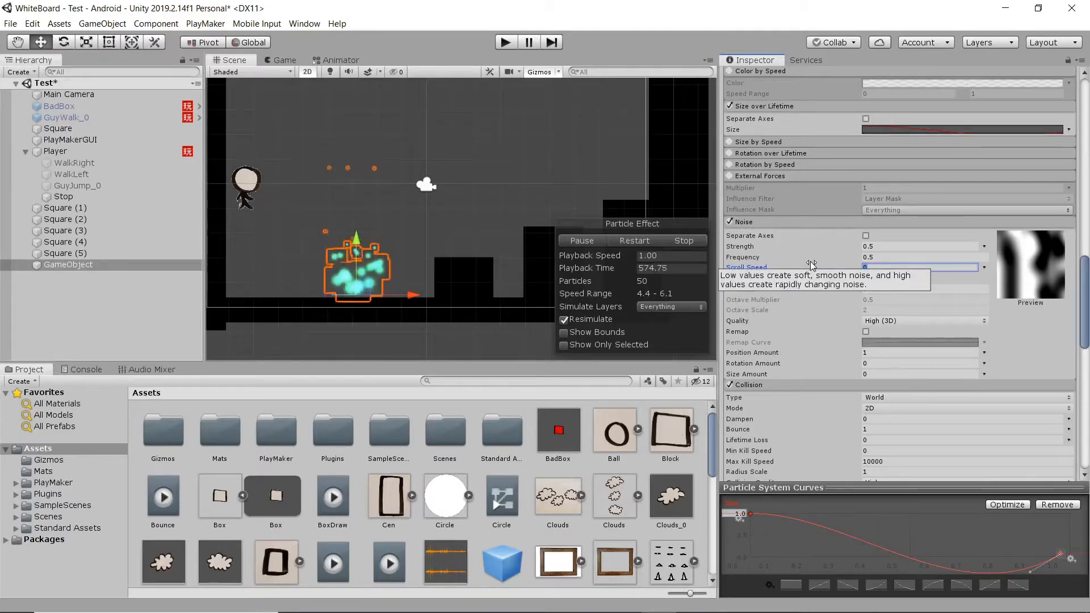
text(5)
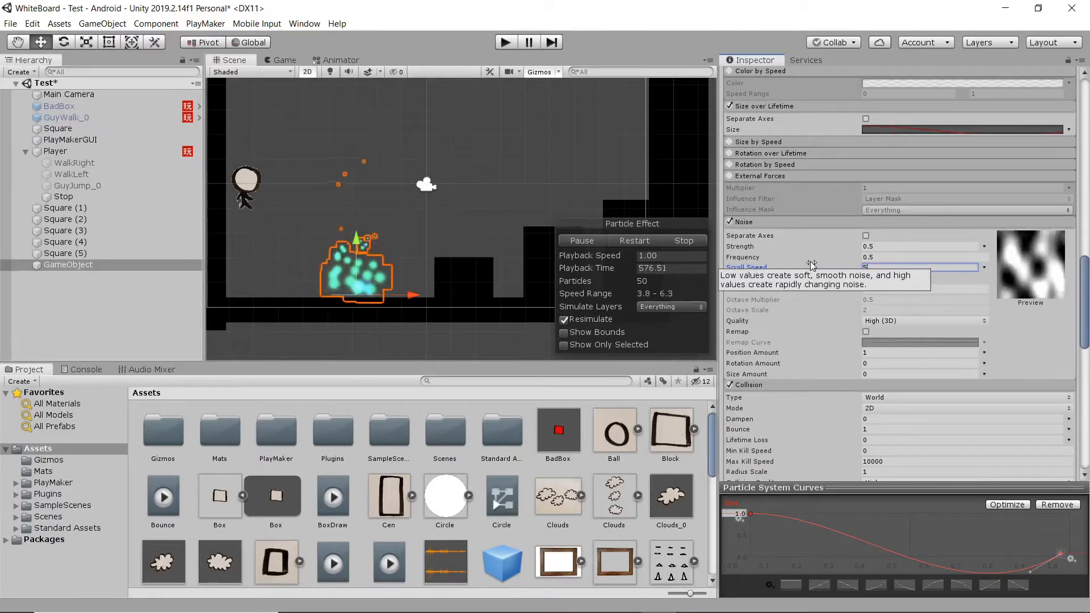
key(BackSpace)
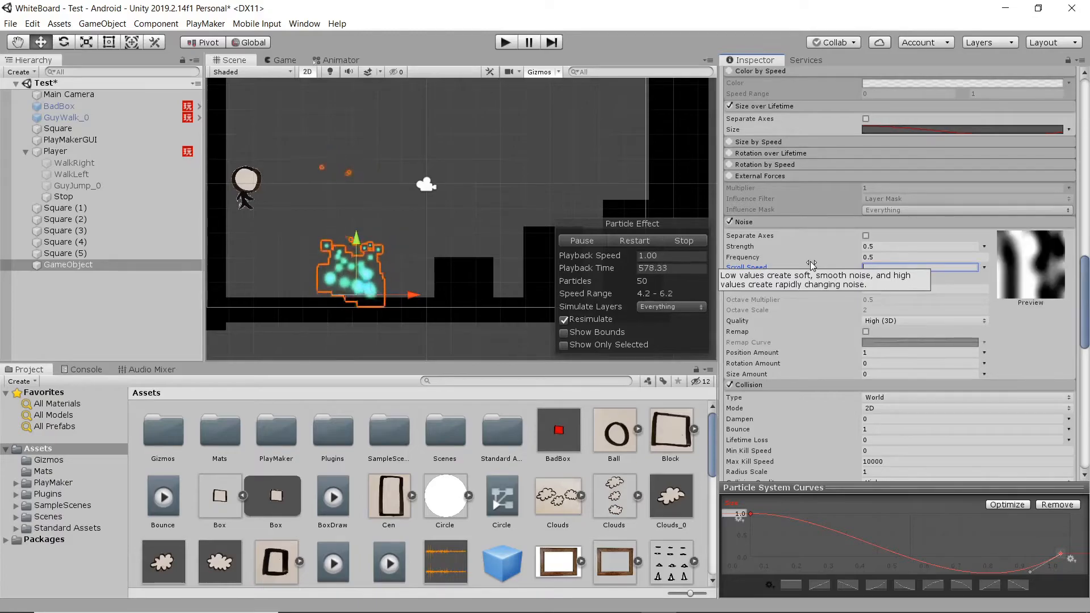
text(1)
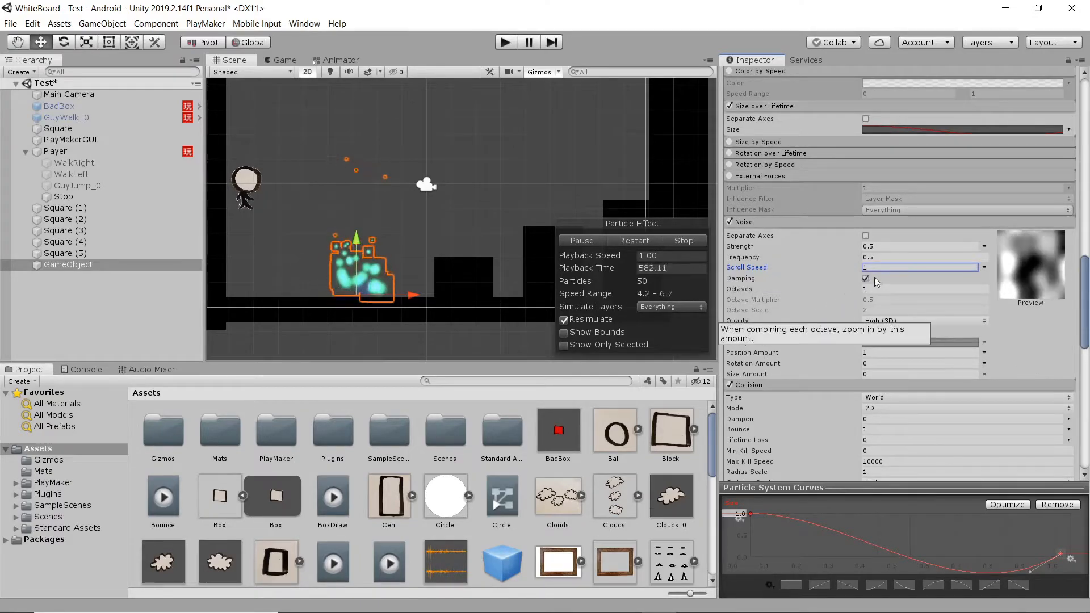
Step: Set the Noise module's octaves to 4, its quality to Medium (2D) and its strength to 10
click(828, 277)
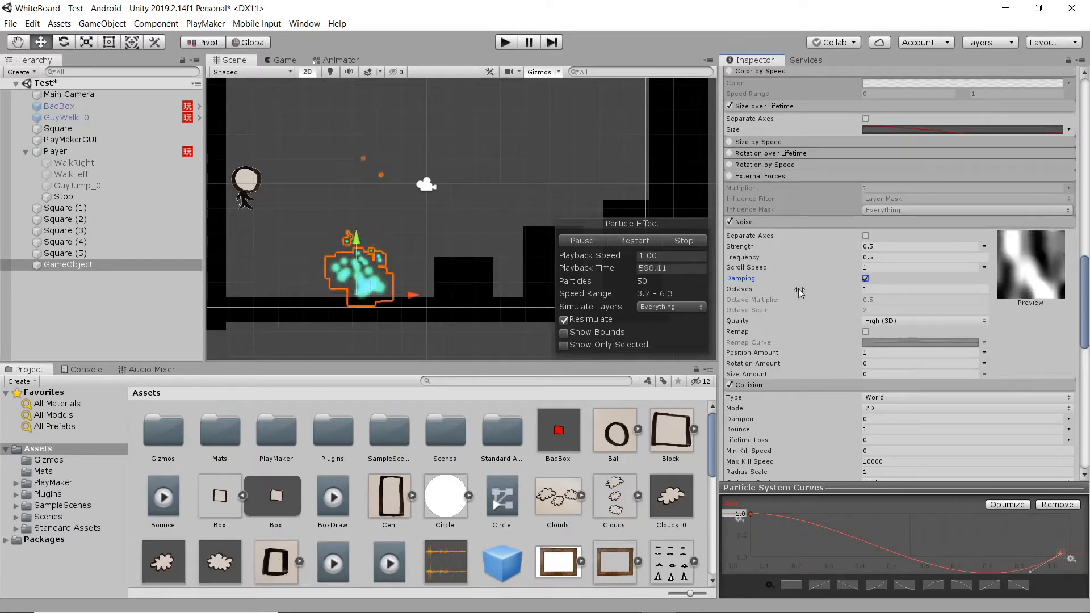
click(889, 322)
click(896, 347)
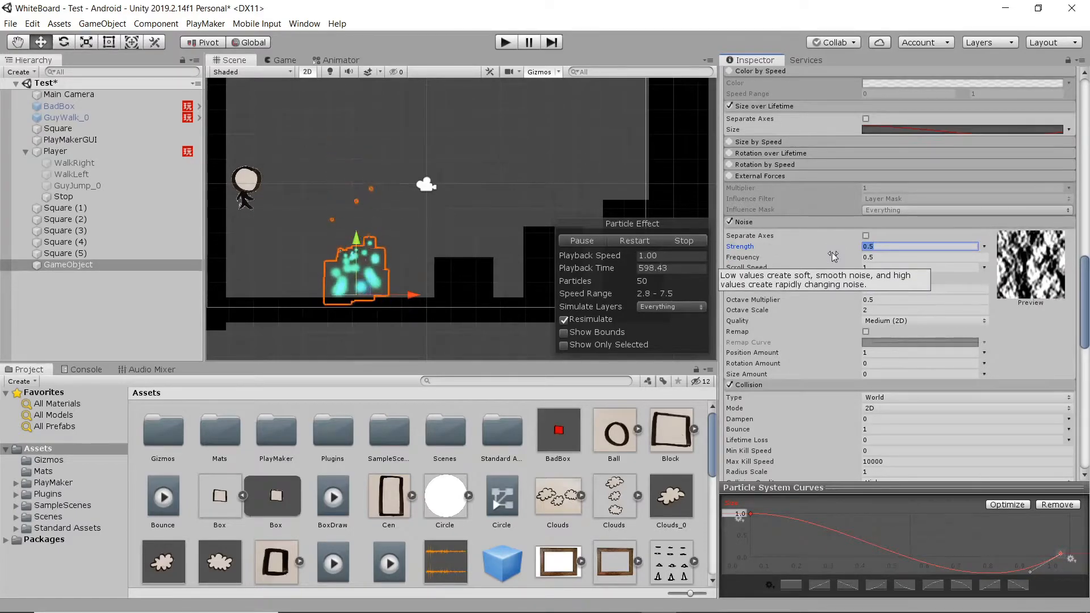
text(10)
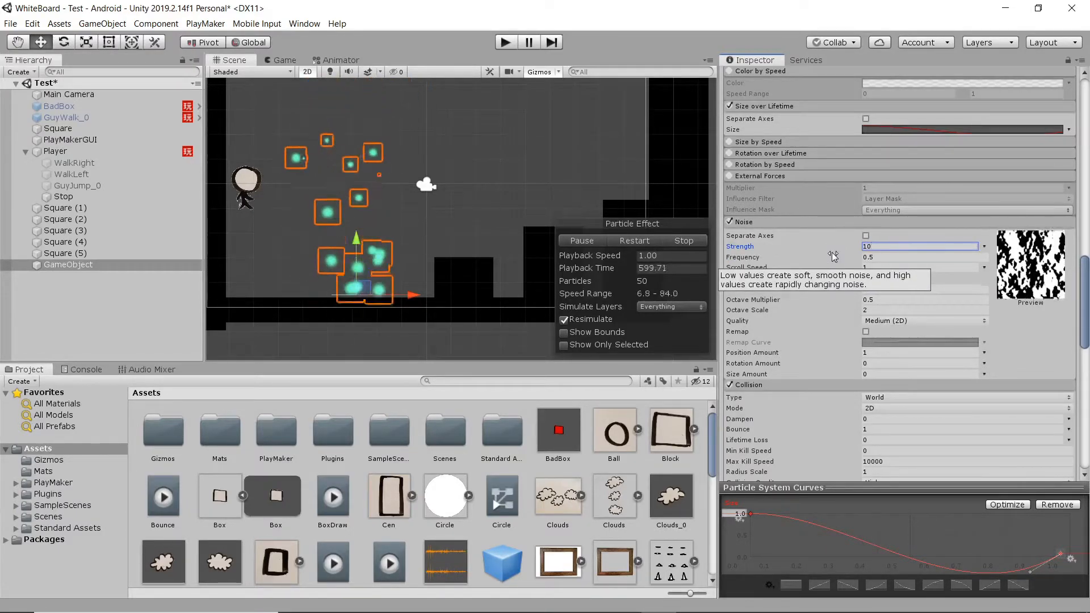
Step: Try a Noise Size Amount of 1.05, and set it to 0.5
scroll(836, 336, up, 5)
scroll(836, 336, down, 15)
scroll(824, 298, up, 5)
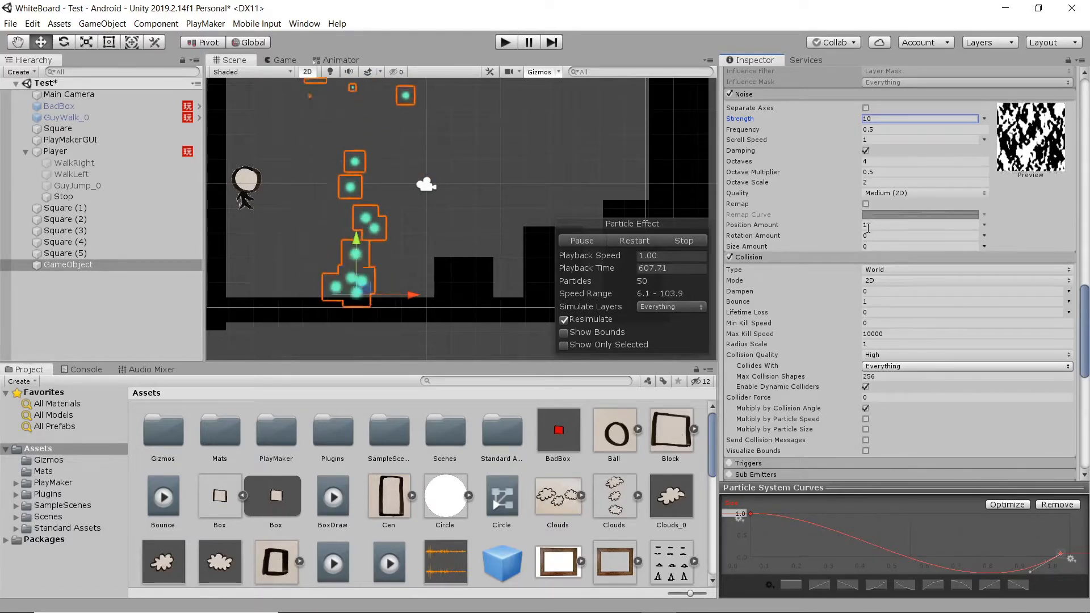
click(862, 247)
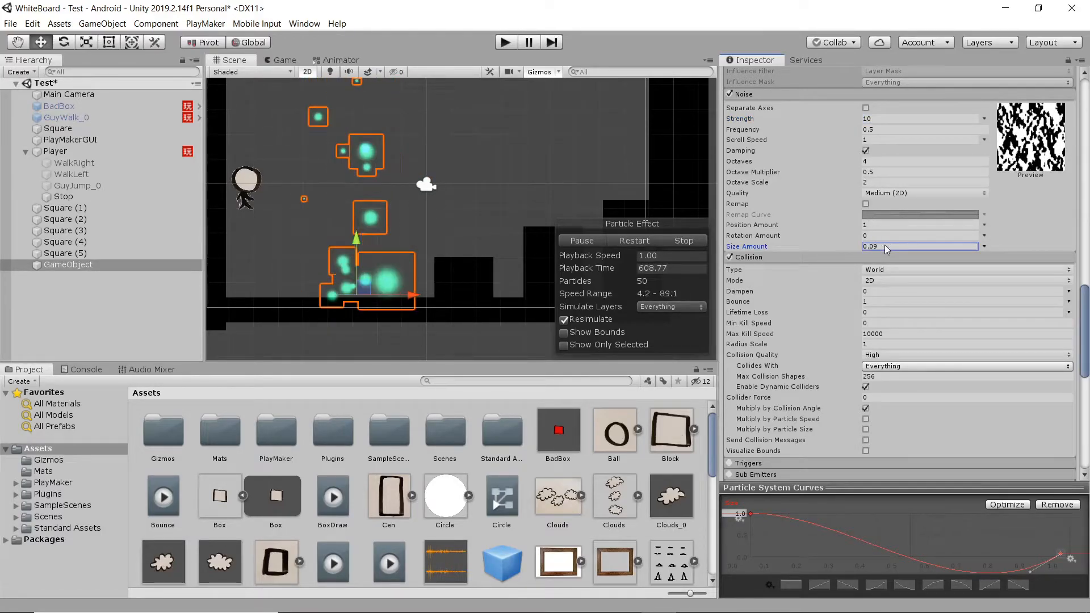
drag(887, 245, 851, 243)
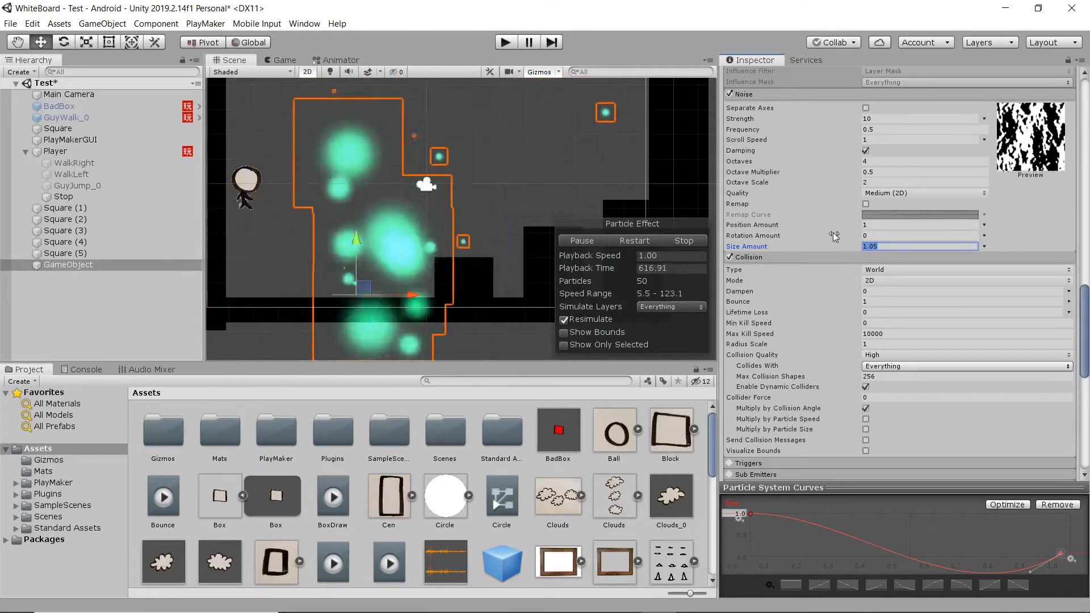
text(0)
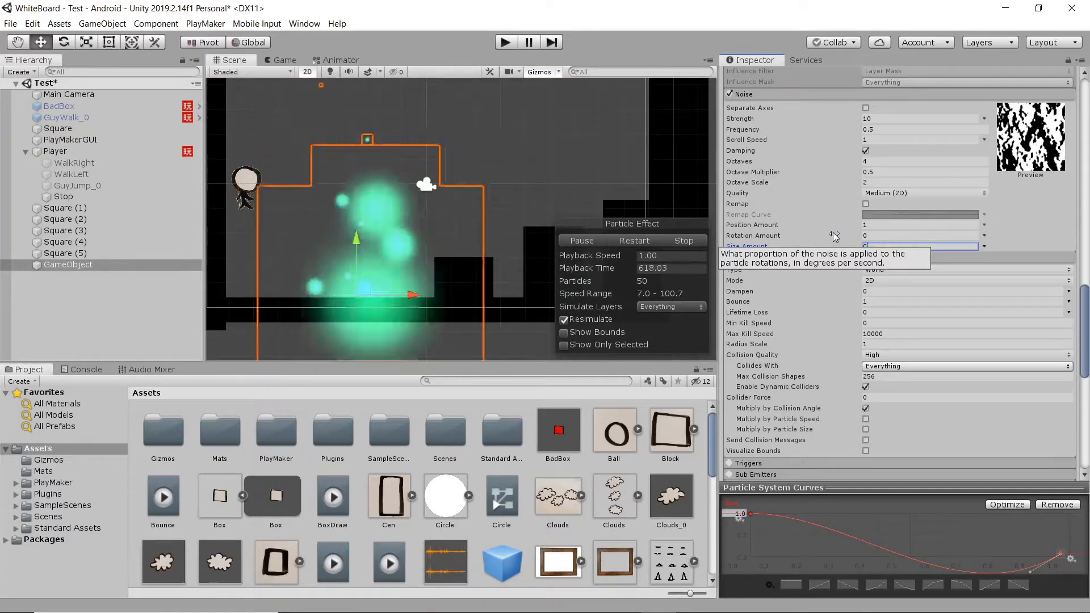
Step: Set the particle system's Simulation Speed to 0.1
scroll(842, 255, up, 10)
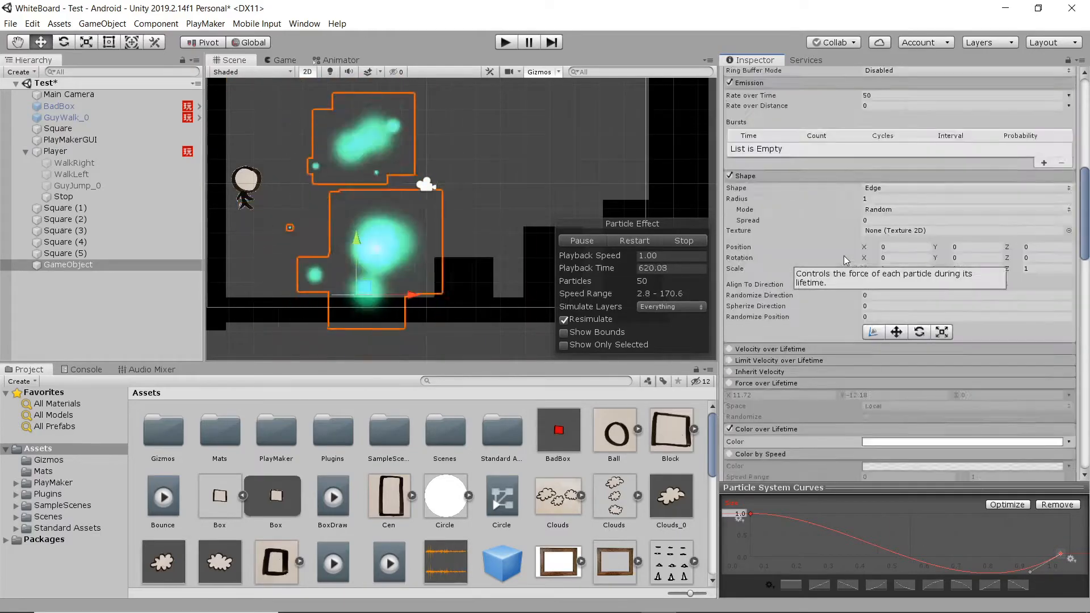
scroll(843, 255, up, 10)
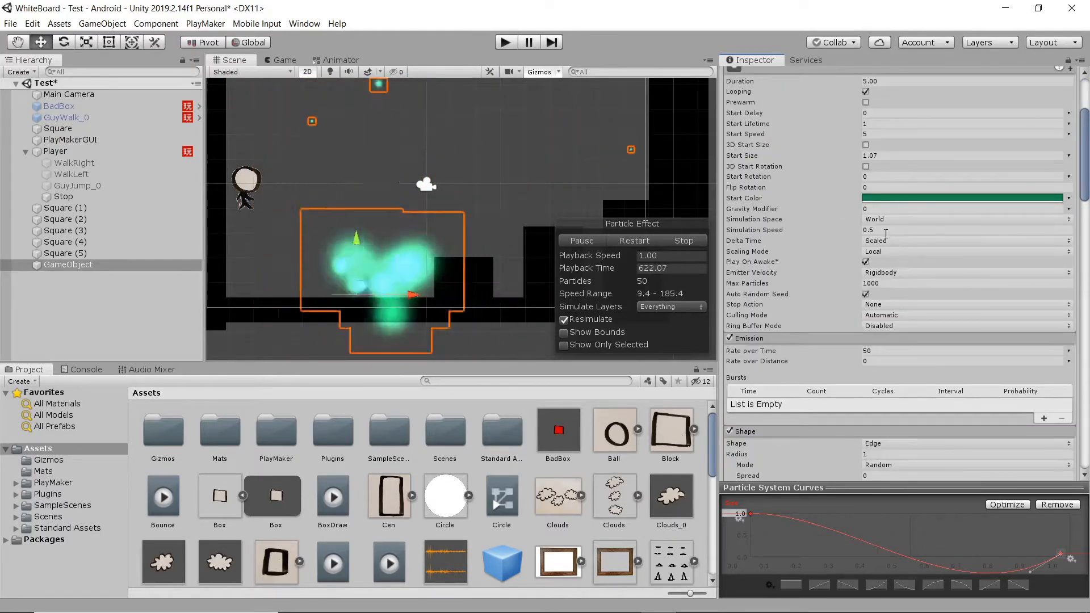
click(884, 231)
text(0.1)
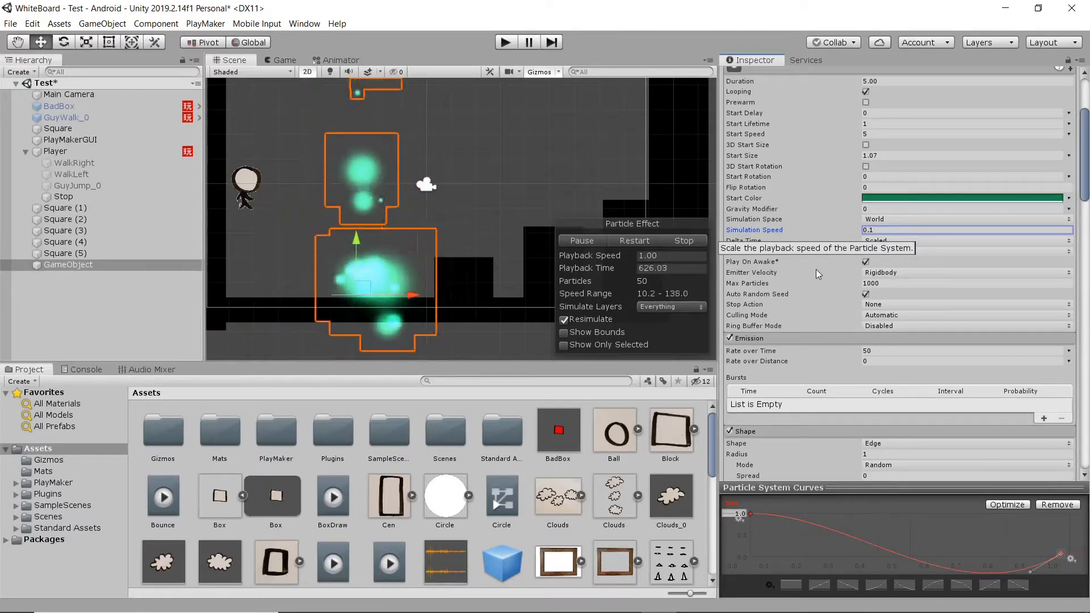
Step: Enable the Sub Emitters module of the particle system
scroll(811, 297, down, 4)
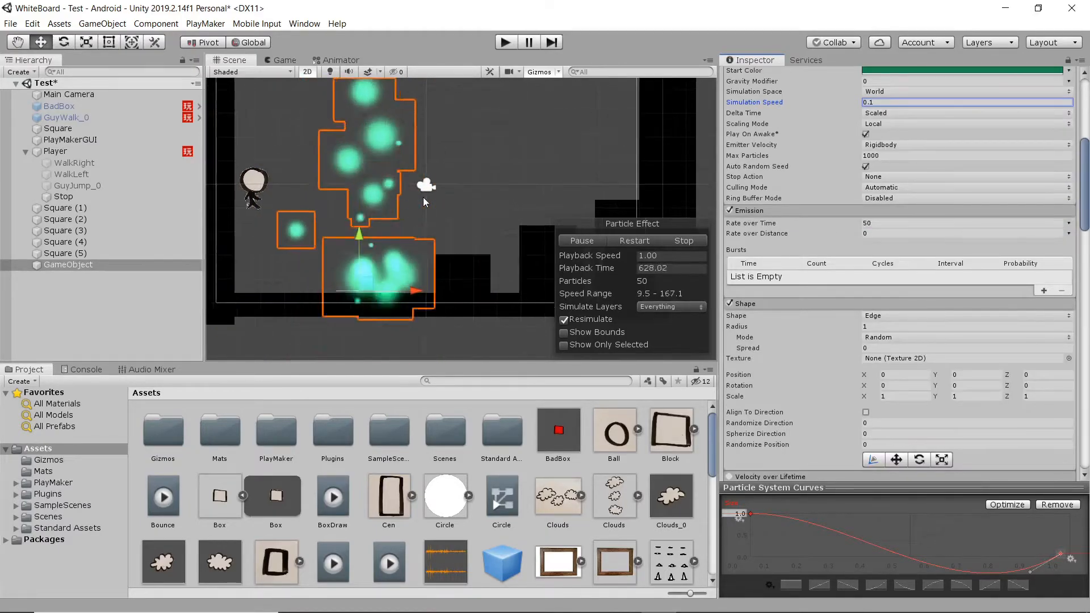
scroll(425, 192, down, 5)
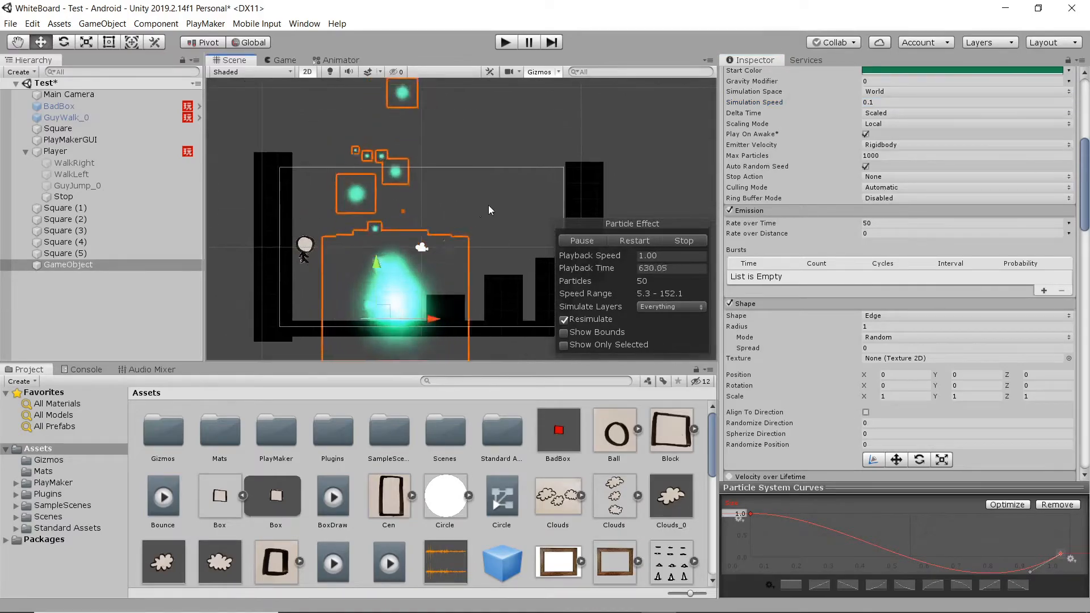
scroll(928, 288, down, 14)
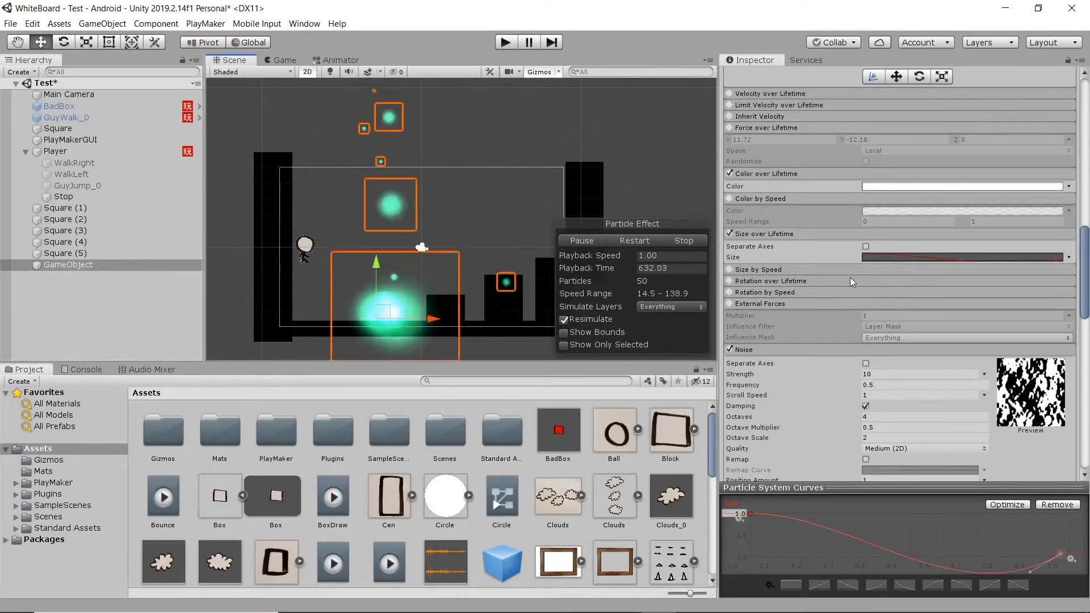
scroll(825, 284, down, 4)
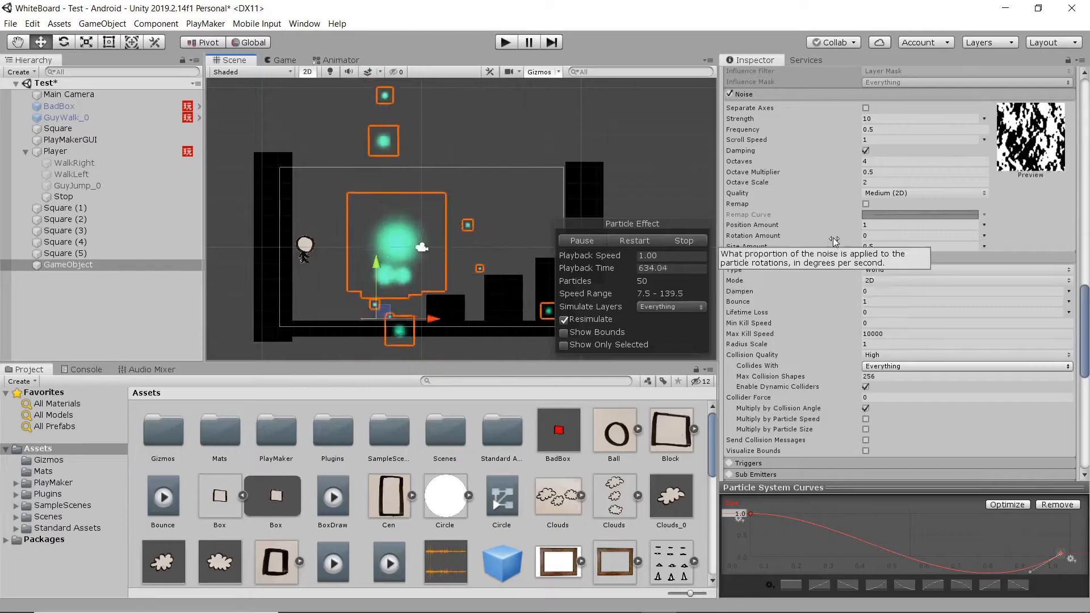
scroll(822, 271, down, 4)
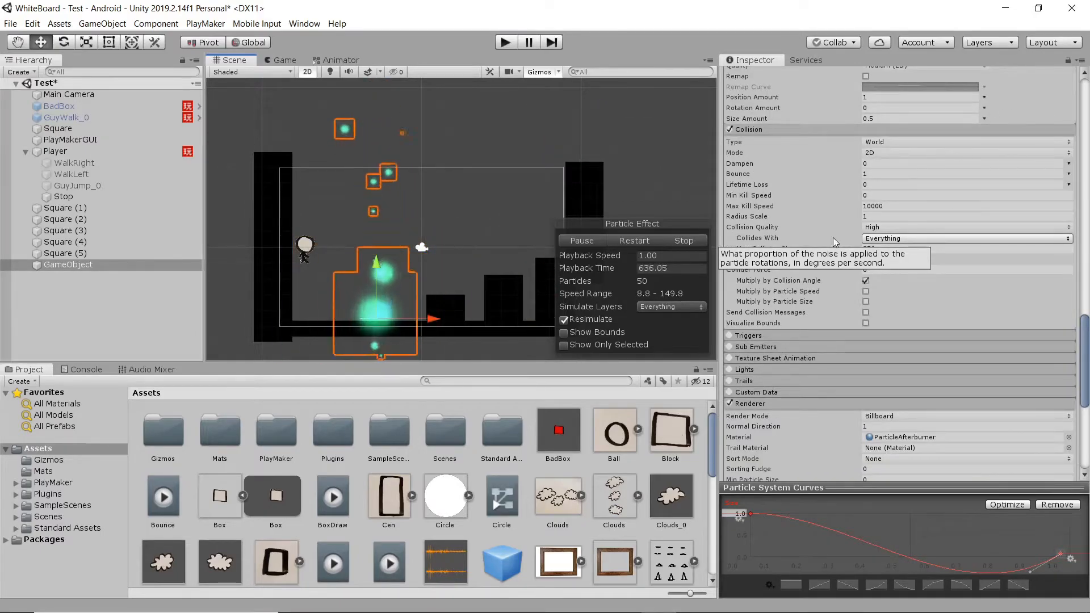
scroll(812, 266, down, 4)
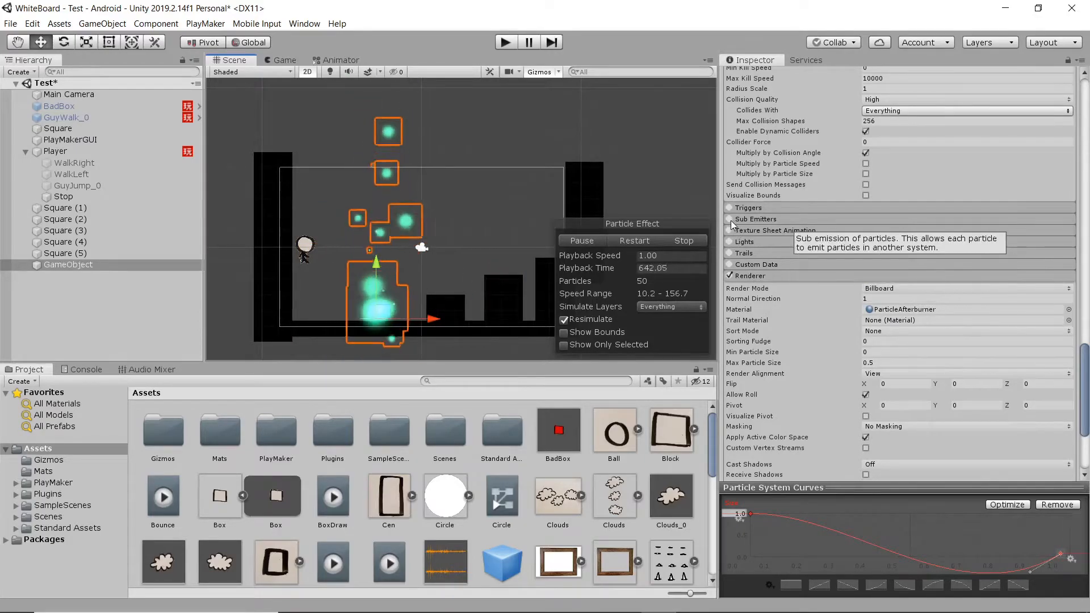
click(755, 219)
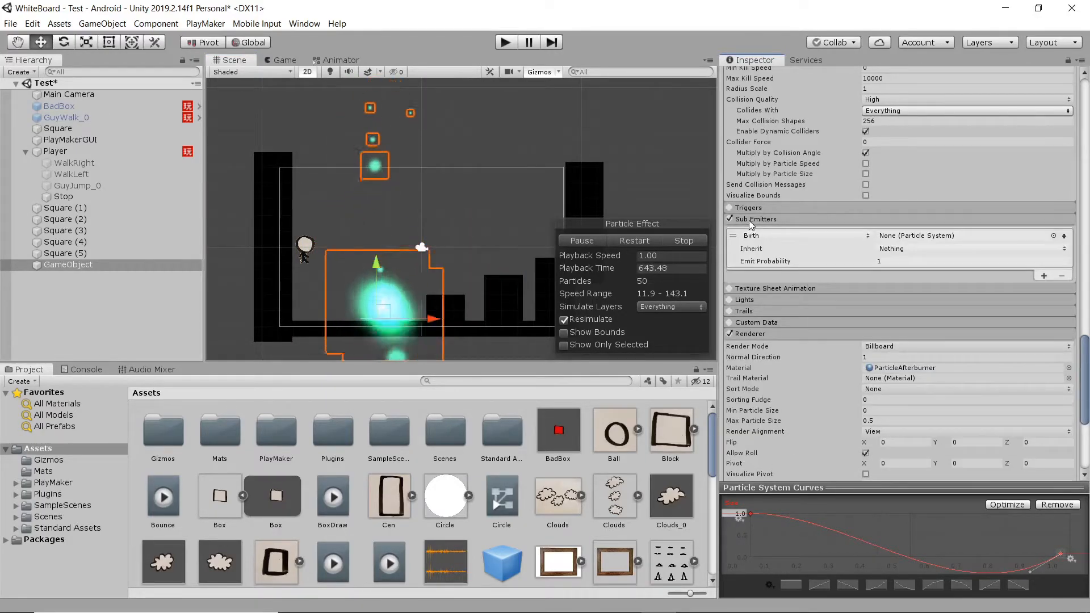
Step: Examine the sub-emitter's trigger type choices and its particle system slot
click(863, 237)
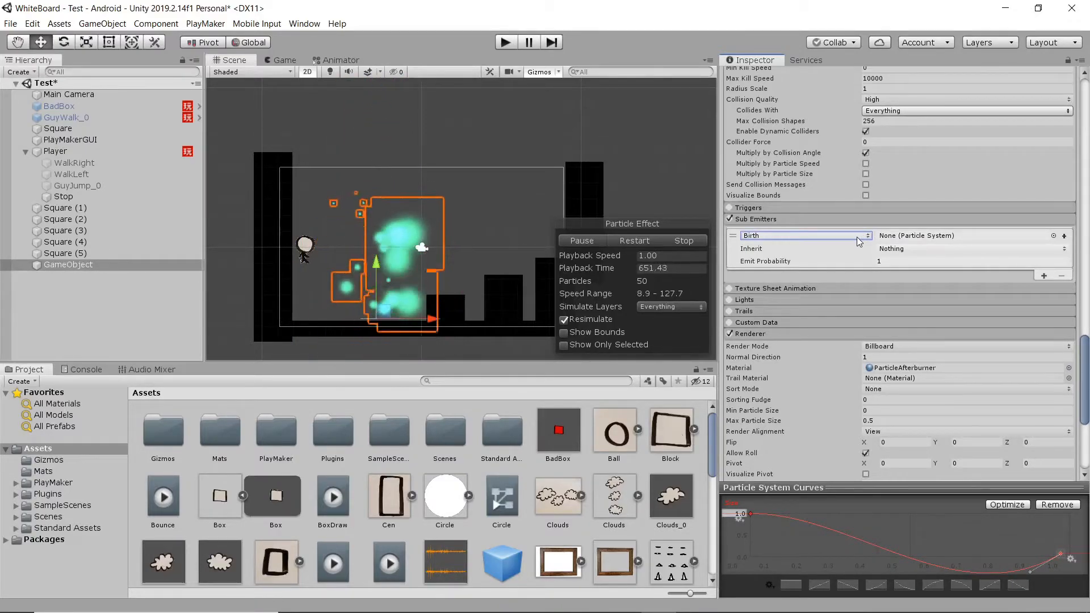
click(952, 236)
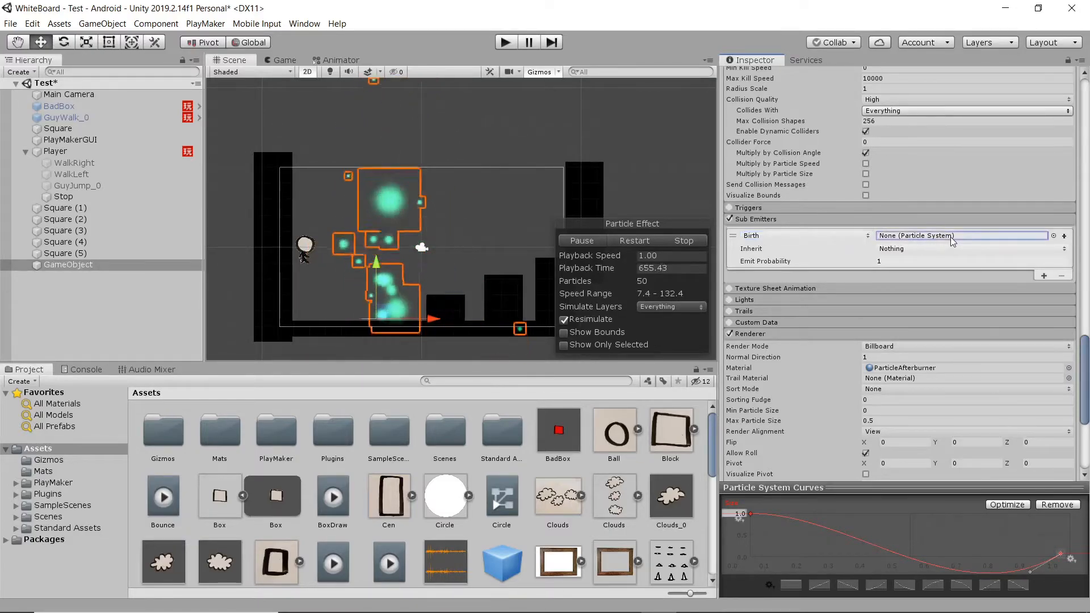
scroll(855, 297, up, 12)
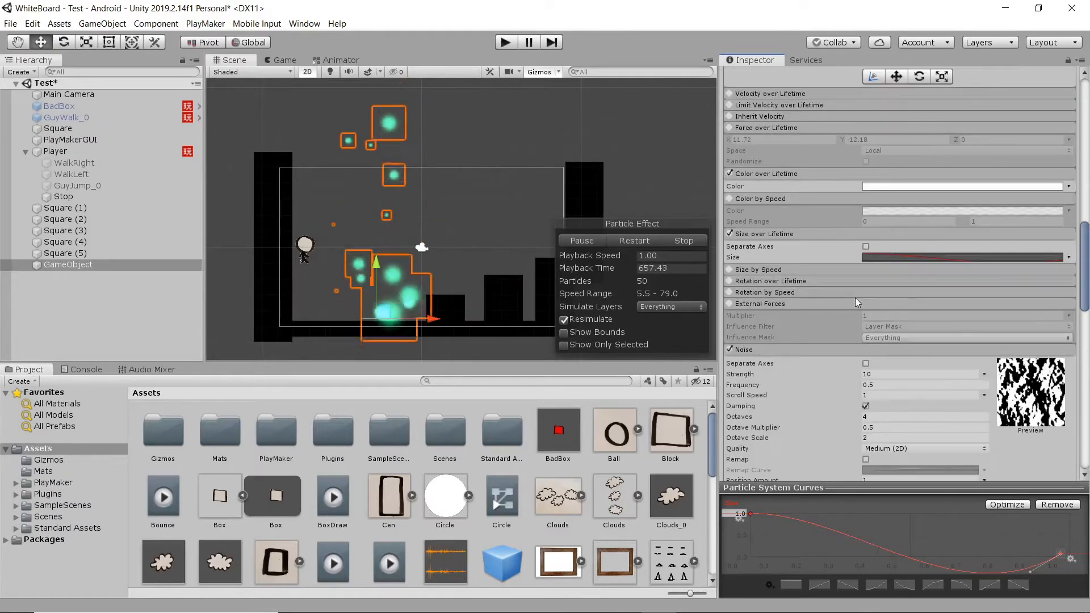
scroll(854, 298, down, 15)
scroll(907, 255, up, 6)
scroll(910, 266, down, 8)
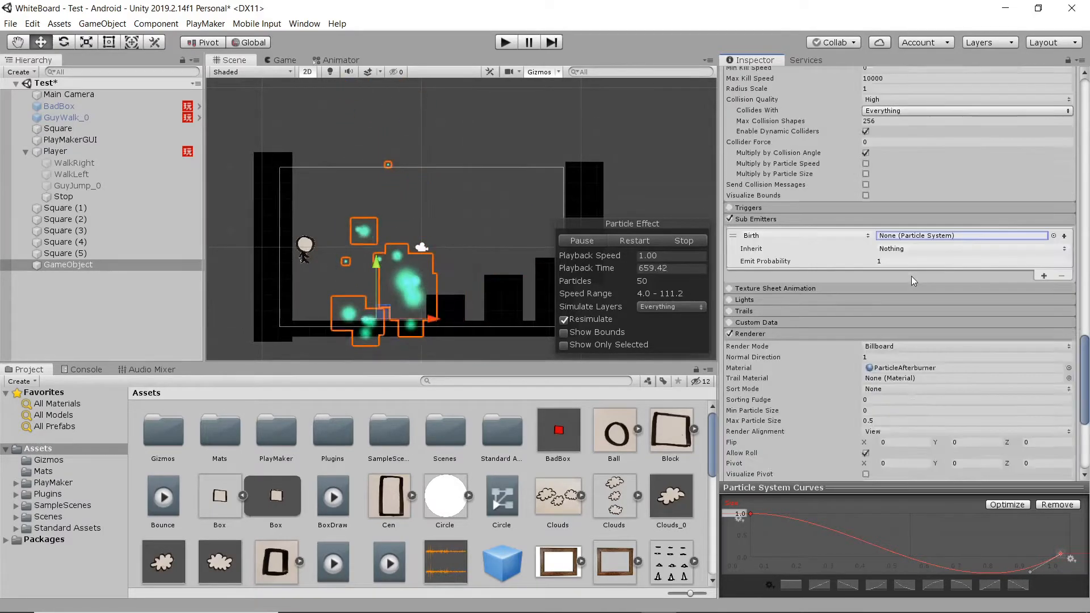
scroll(896, 187, up, 4)
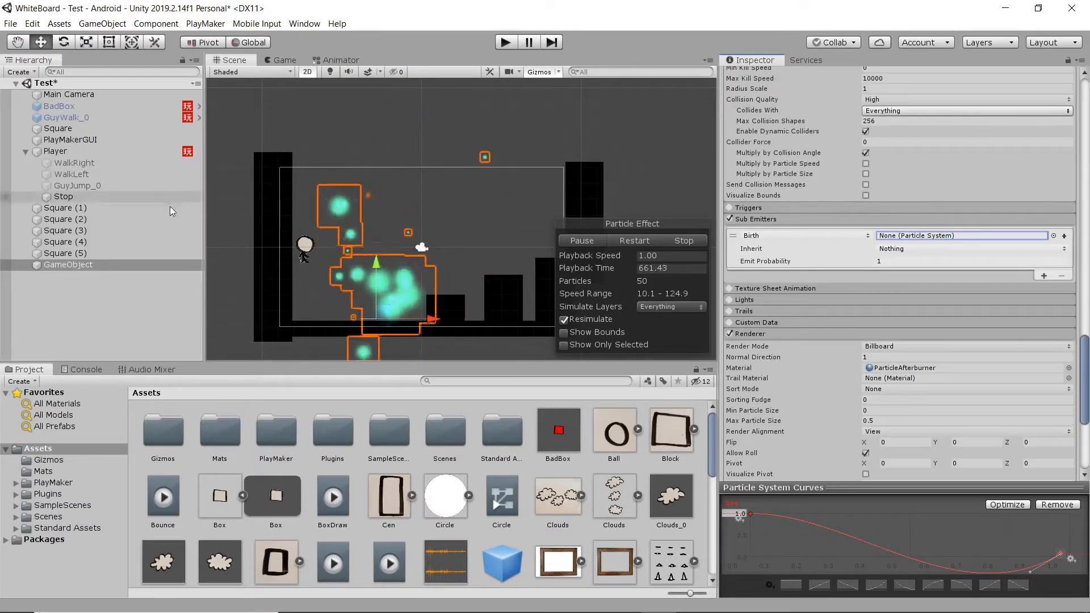
Step: Raise the particle system GameObject slightly above the floor, duplicate it, and place the copy above the stair blocks
click(74, 264)
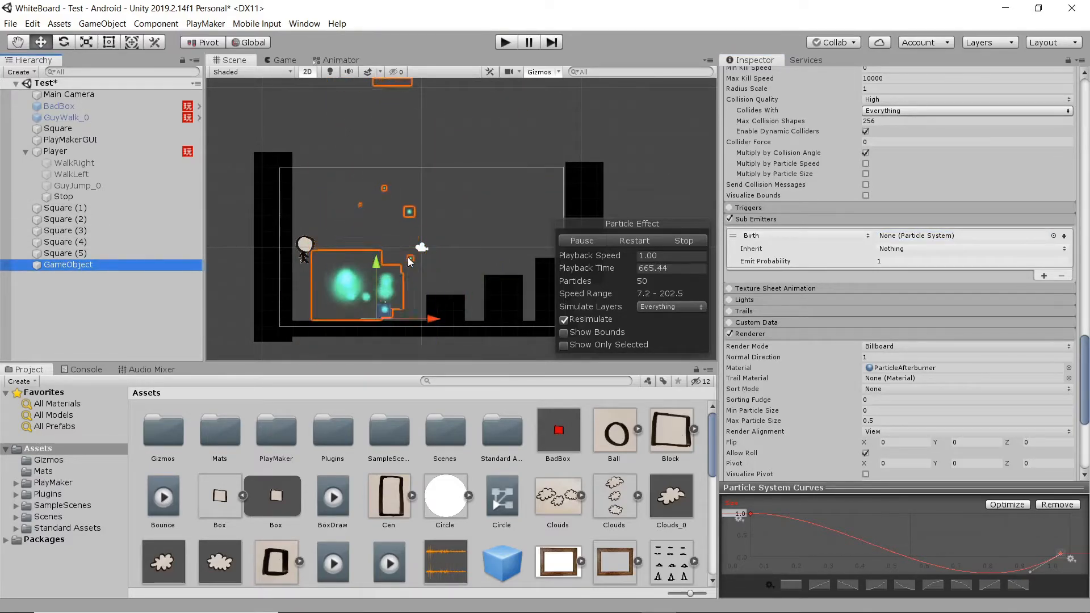
drag(384, 312, 373, 283)
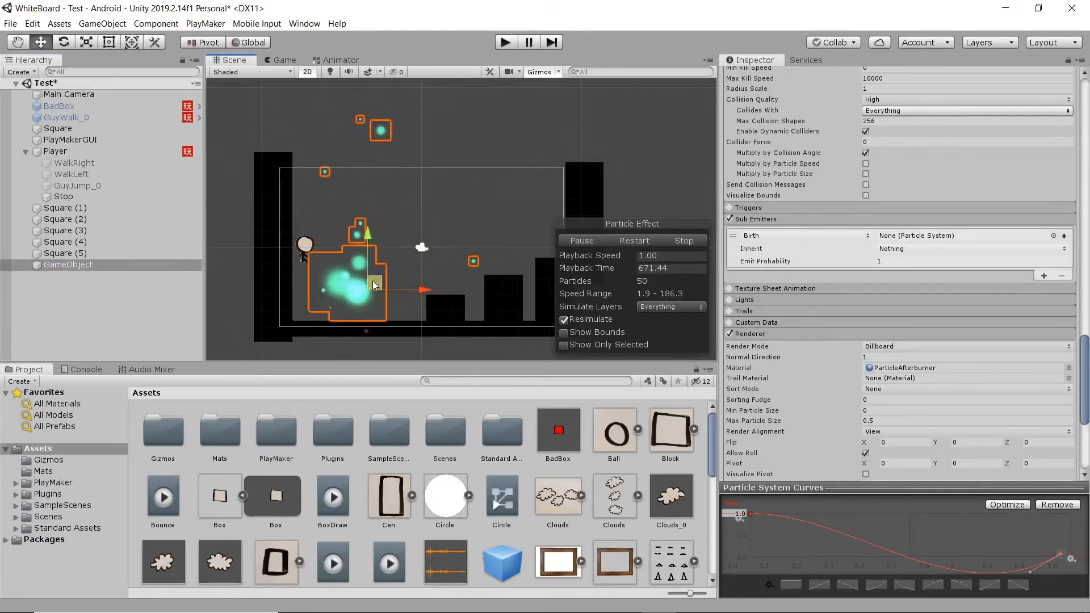
key(ctrl+d)
drag(372, 282, 487, 253)
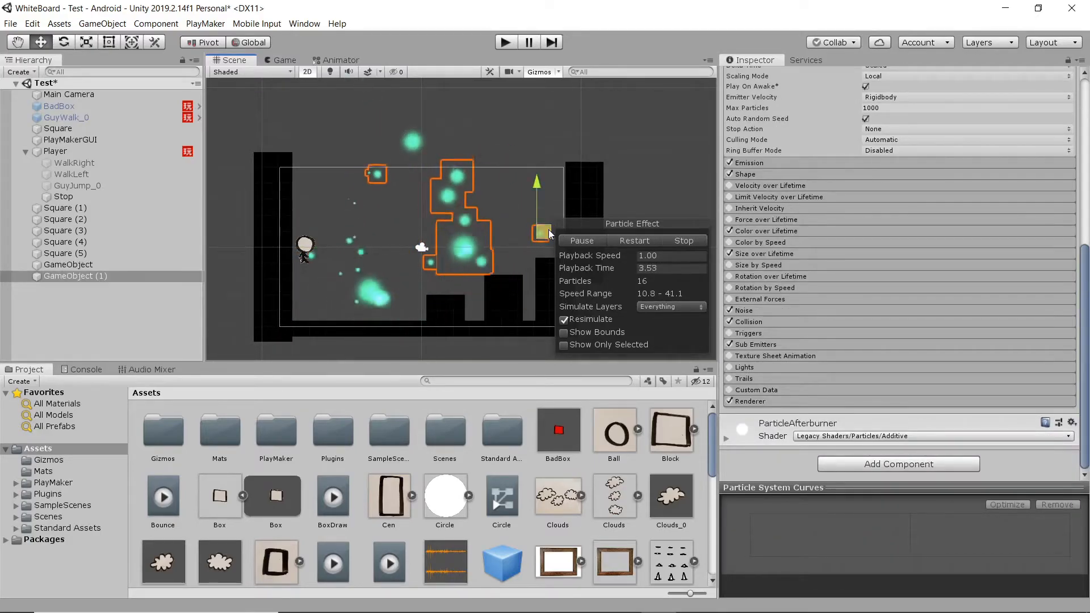
Step: Assign GameObject (1) as the Birth sub-emitter of GameObject's particle system and agree to reparent it under GameObject
click(57, 265)
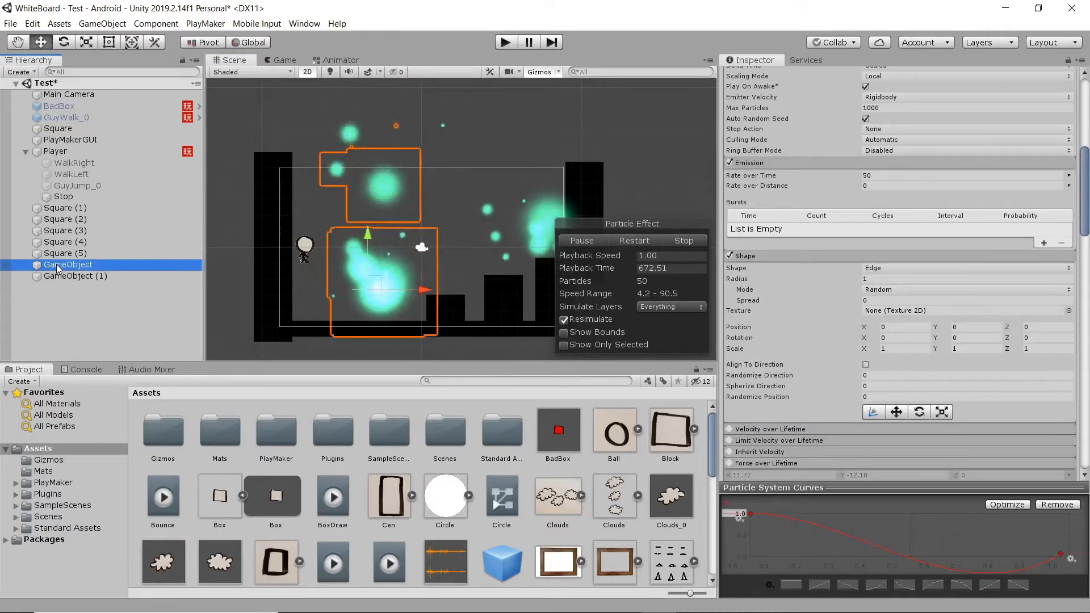
scroll(805, 308, down, 10)
scroll(806, 308, down, 5)
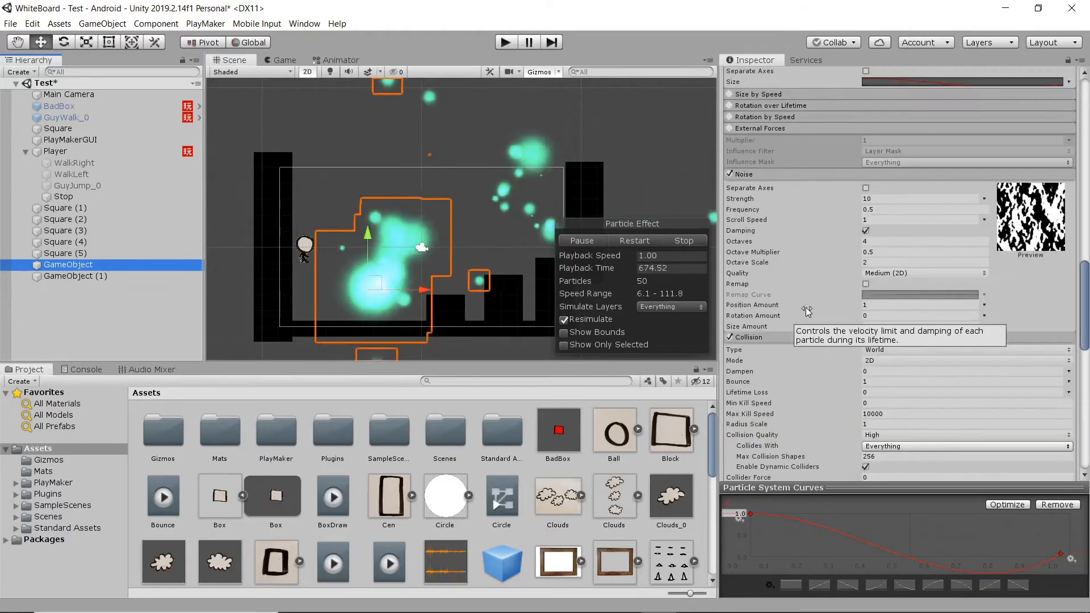
scroll(805, 307, down, 5)
scroll(806, 308, down, 8)
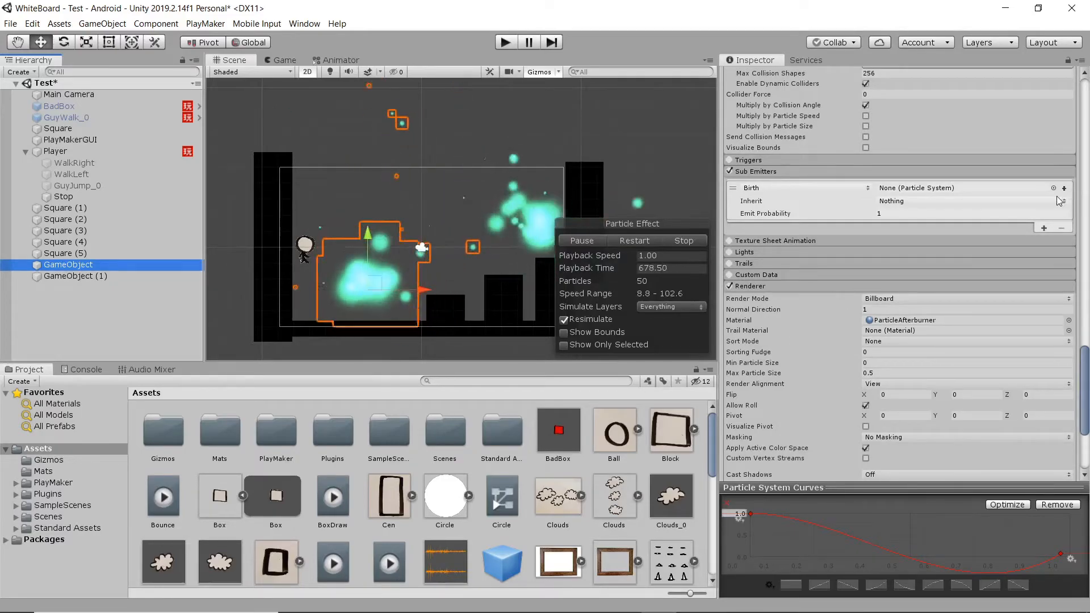
click(1053, 188)
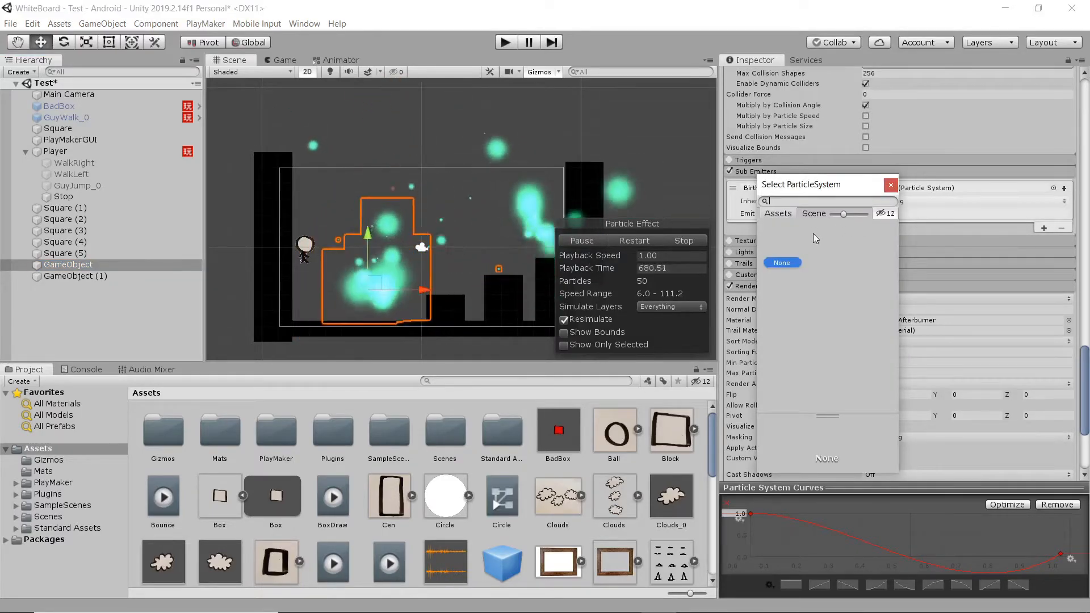
click(814, 214)
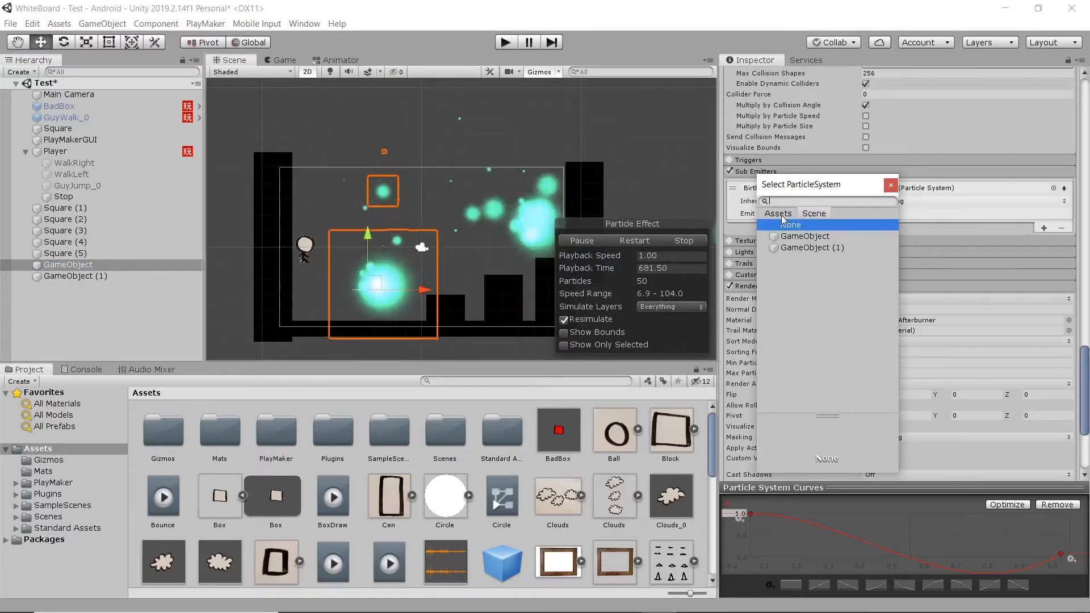
double_click(815, 249)
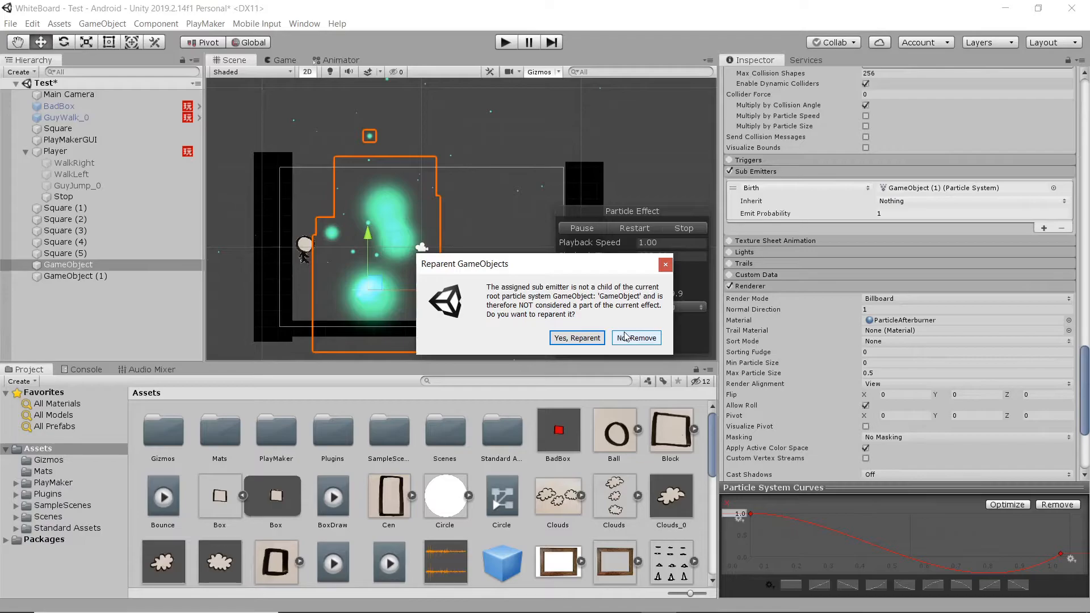
click(576, 338)
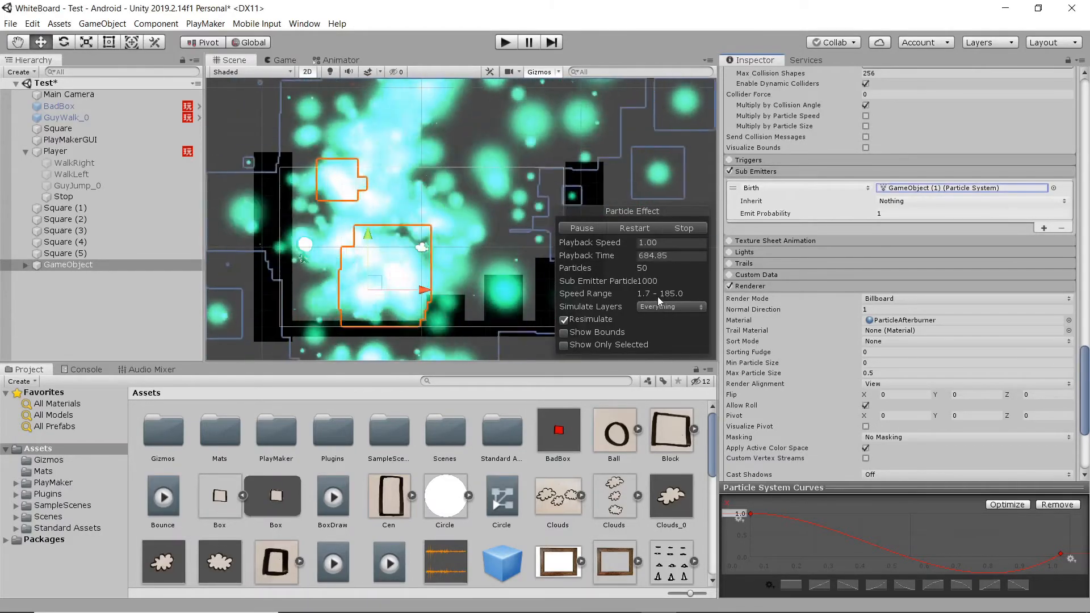
Step: Examine the sub-emitter effect in the scene and the GameObject (1) child nested under GameObject
scroll(436, 224, down, 1)
scroll(433, 222, down, 2)
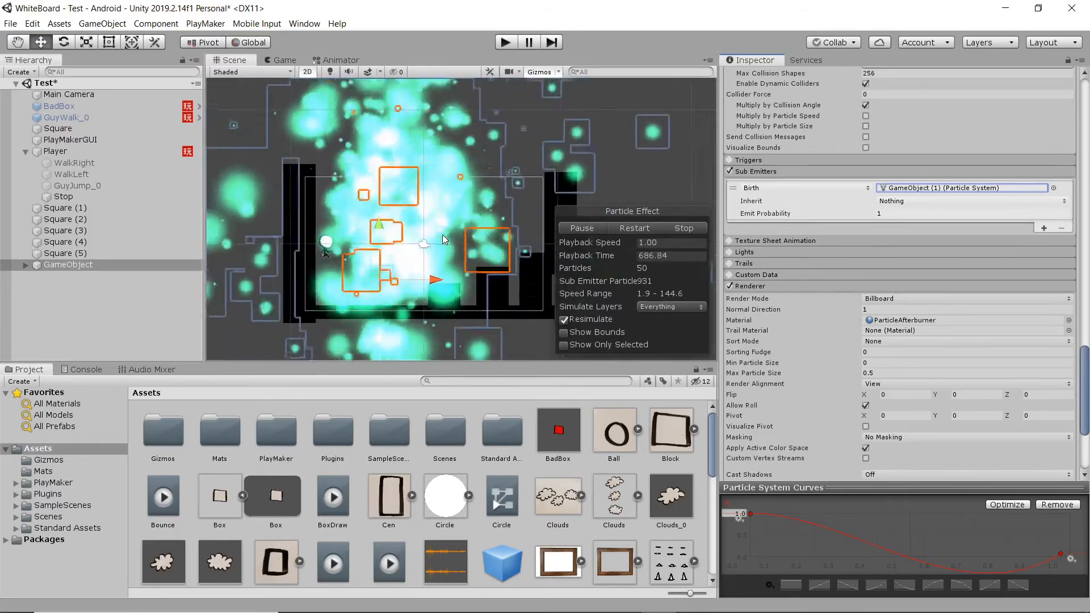
scroll(433, 248, up, 1)
scroll(434, 247, up, 1)
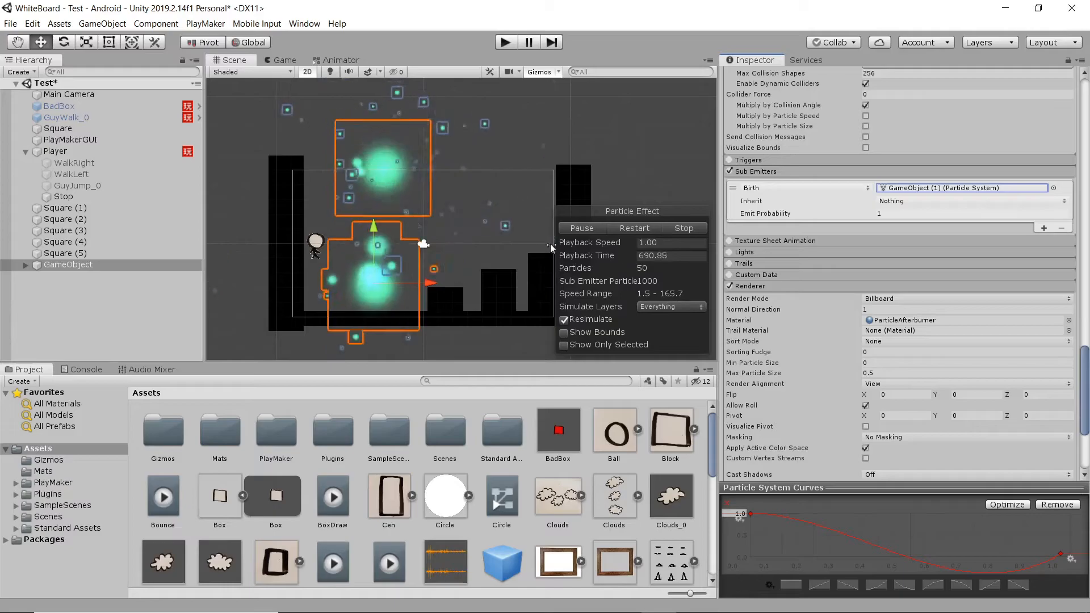
click(26, 265)
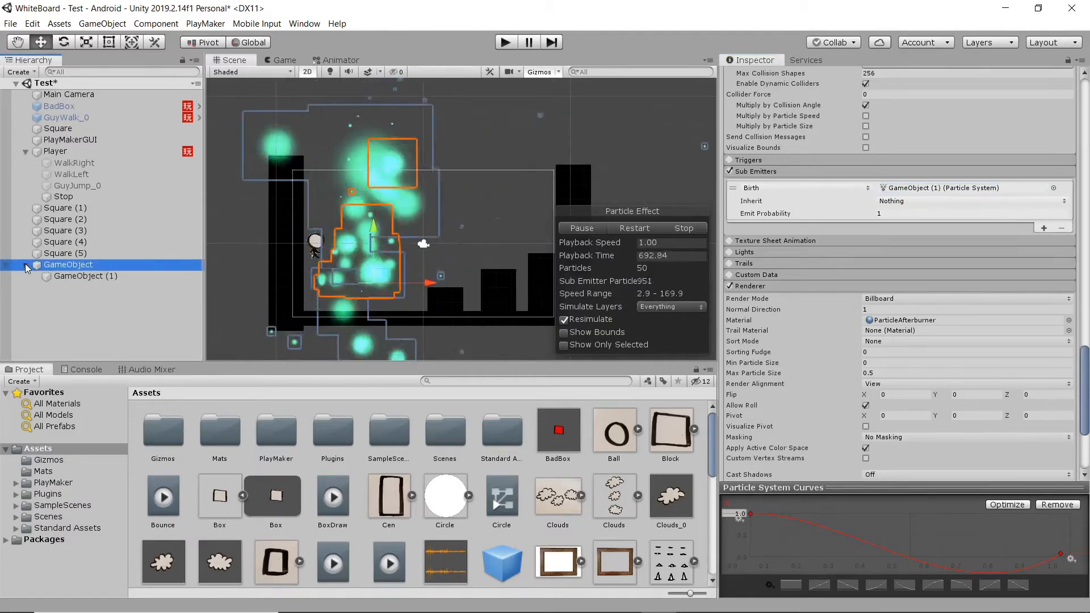
click(85, 276)
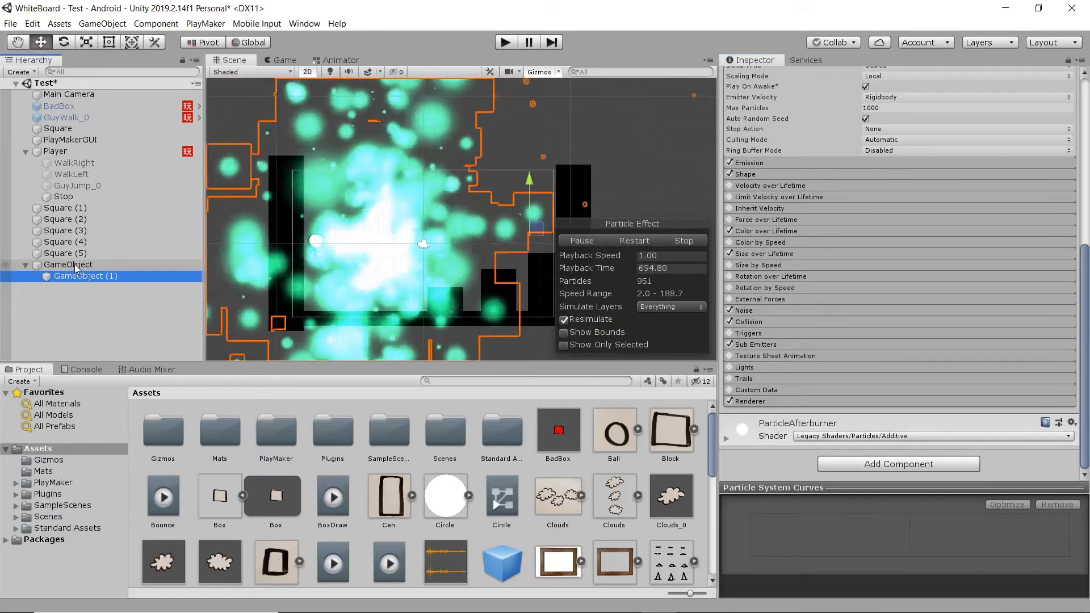
Step: Try Death as the trigger type of GameObject's sub-emitter and watch the particles around the scene
click(75, 264)
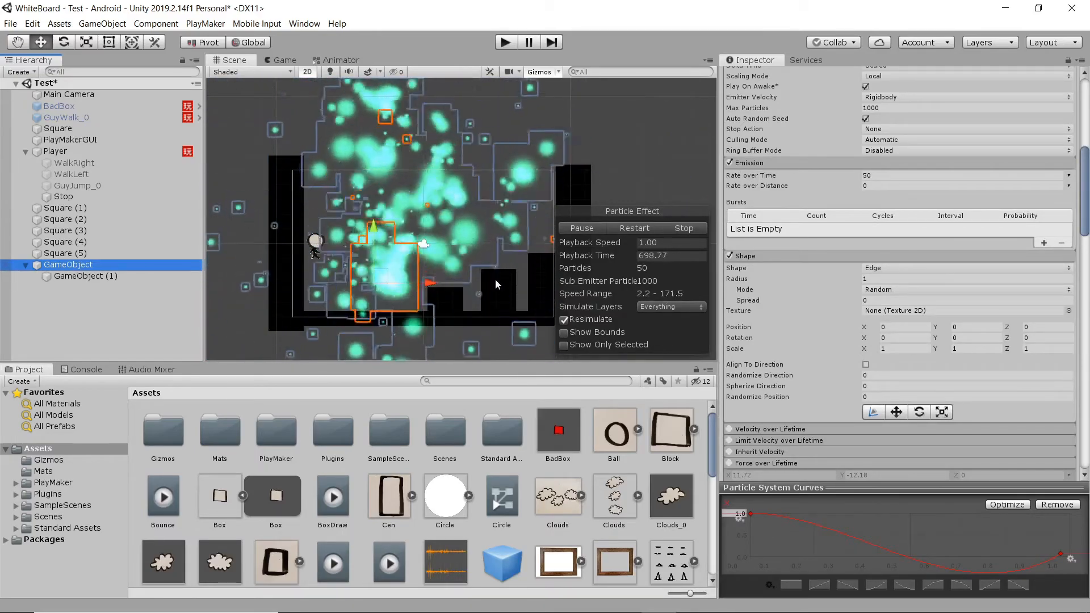
scroll(811, 332, down, 10)
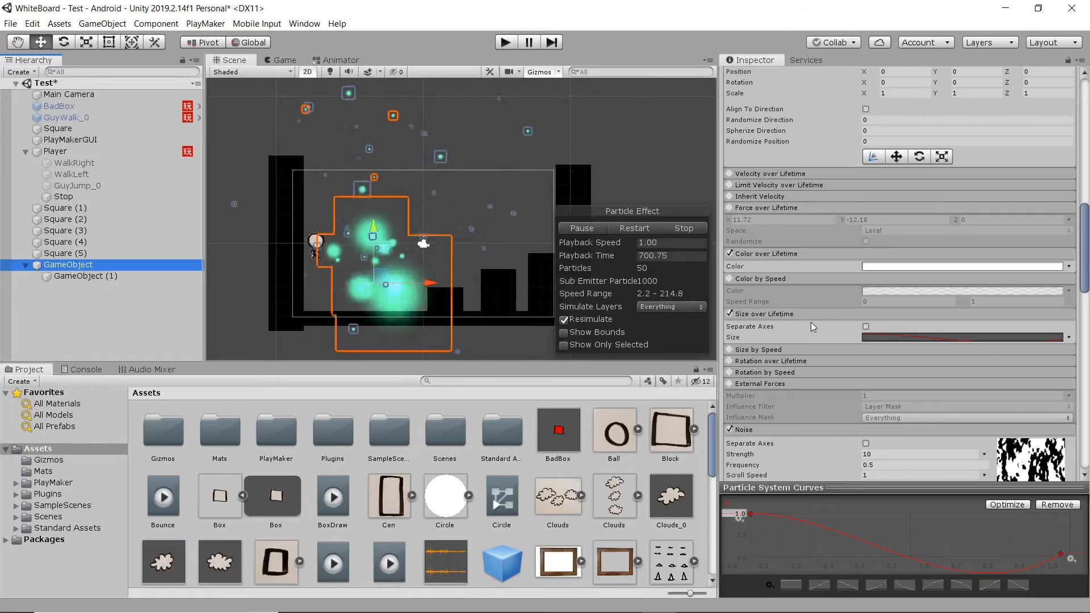
scroll(810, 322, down, 15)
scroll(810, 322, down, 10)
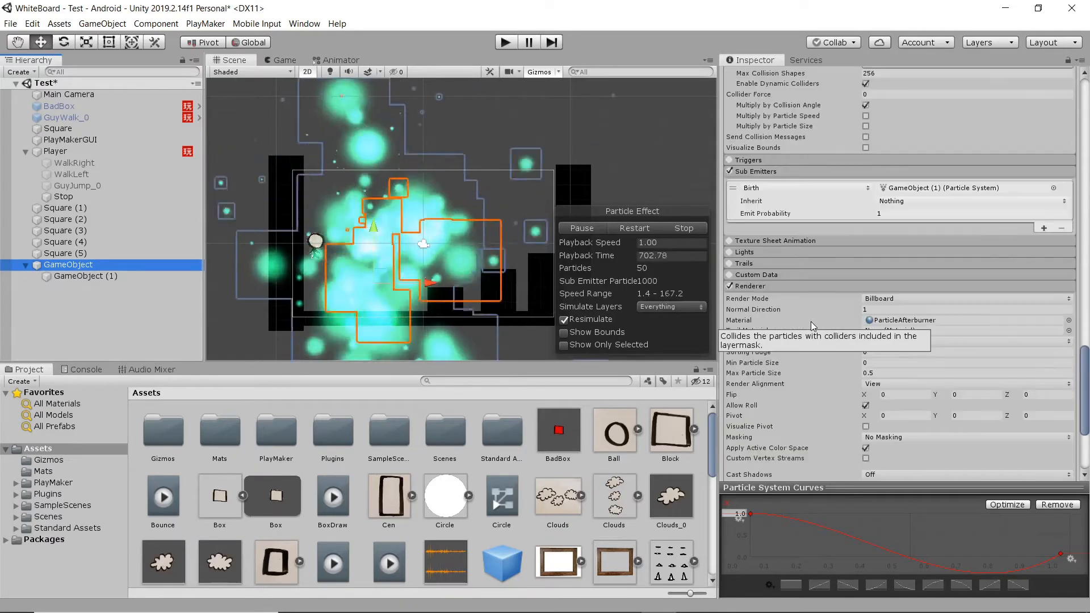
click(851, 186)
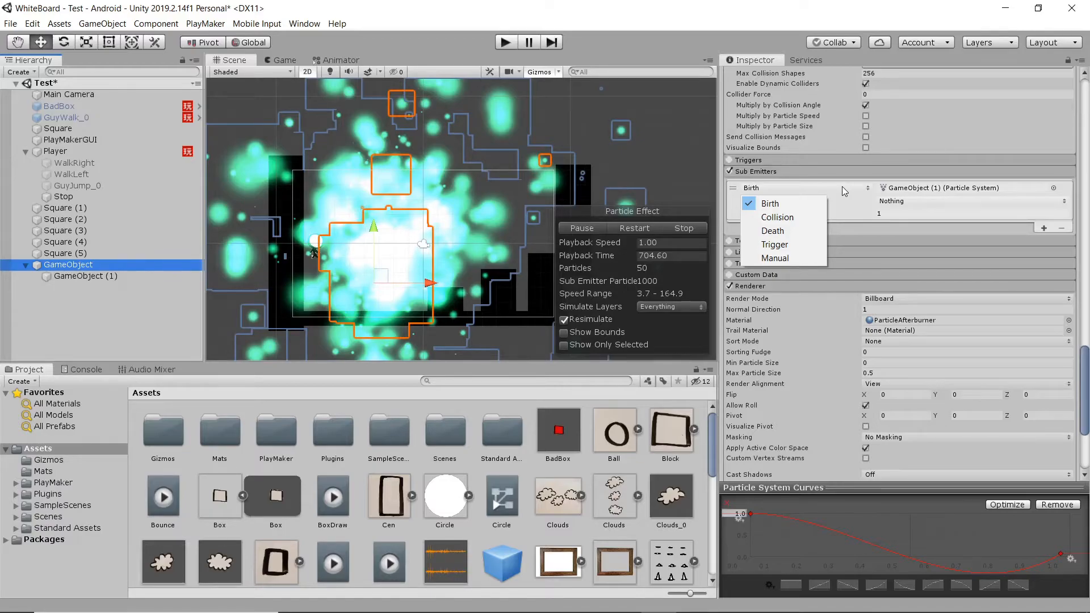
click(791, 229)
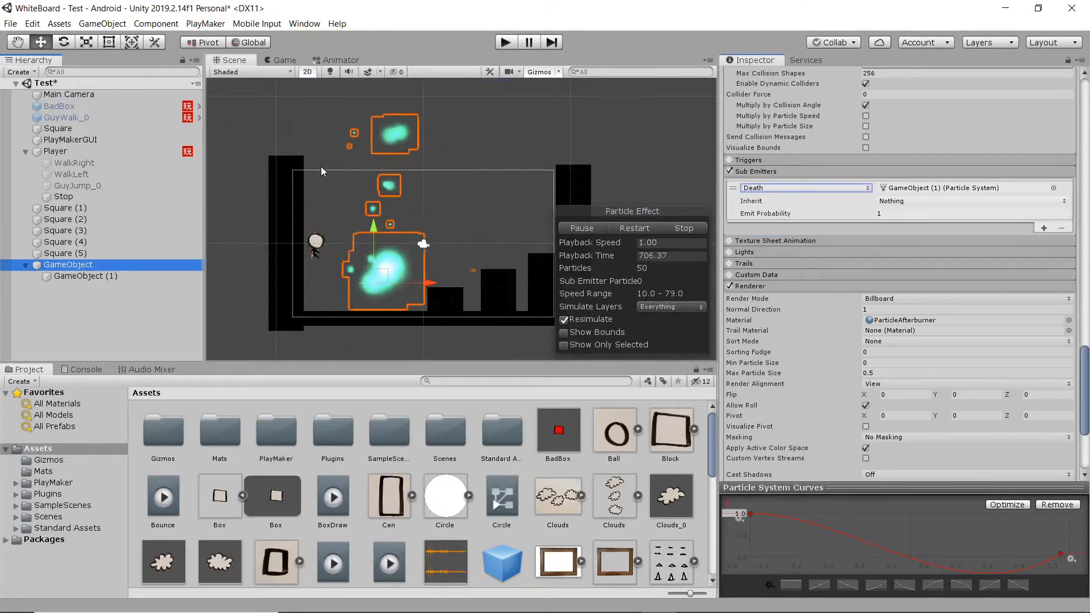
scroll(321, 166, down, 2)
scroll(419, 180, down, 3)
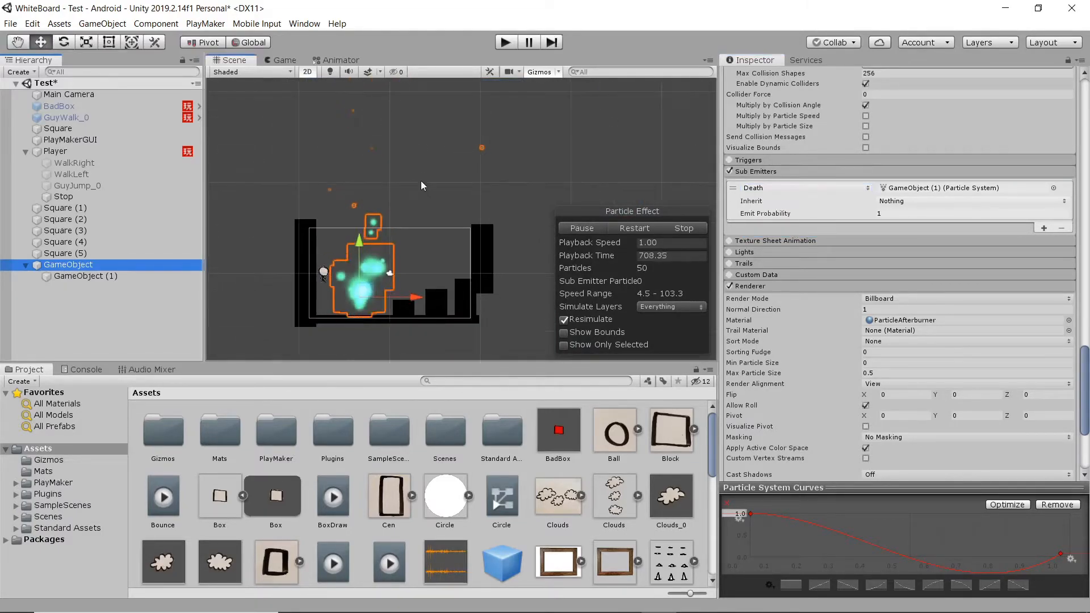
scroll(414, 154, down, 5)
middle_drag(416, 152, 411, 218)
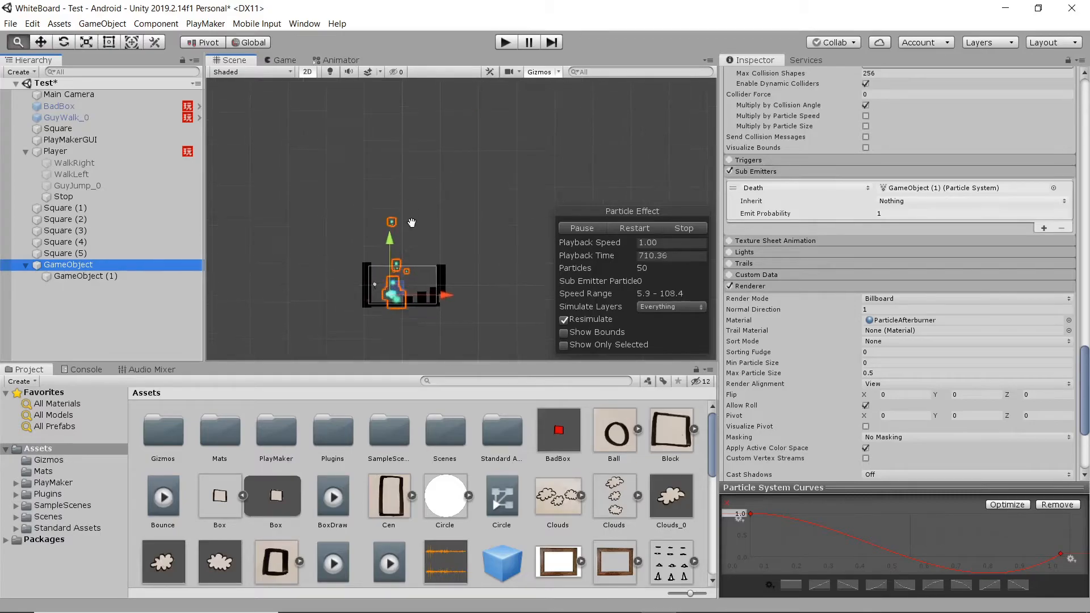
scroll(408, 194, up, 5)
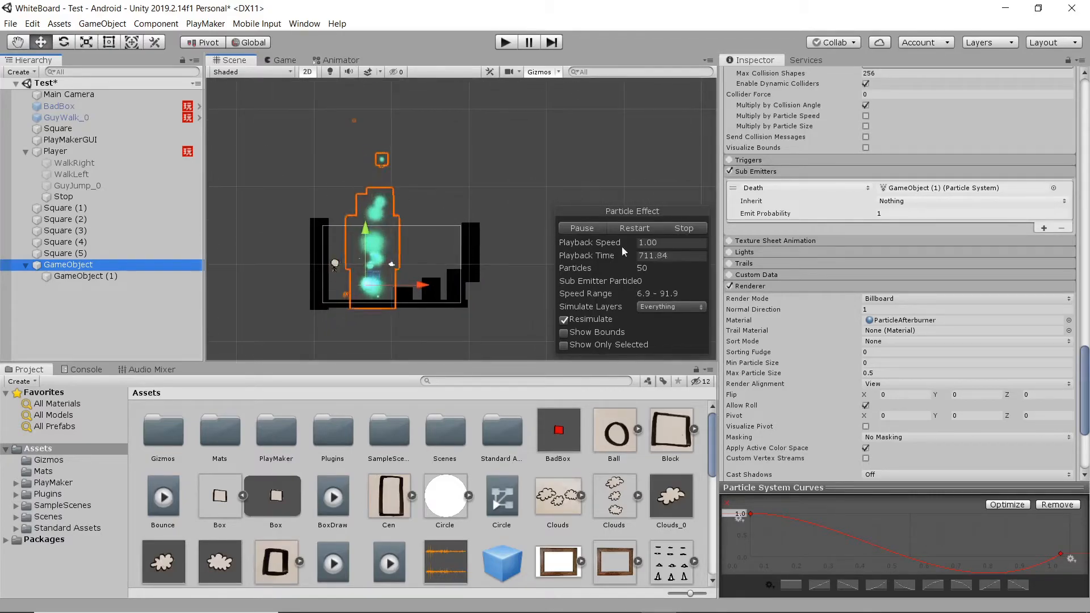
Step: Change the sub-emitter's trigger type to Collision and raise GameObject slightly farther above the floor
click(788, 192)
click(792, 218)
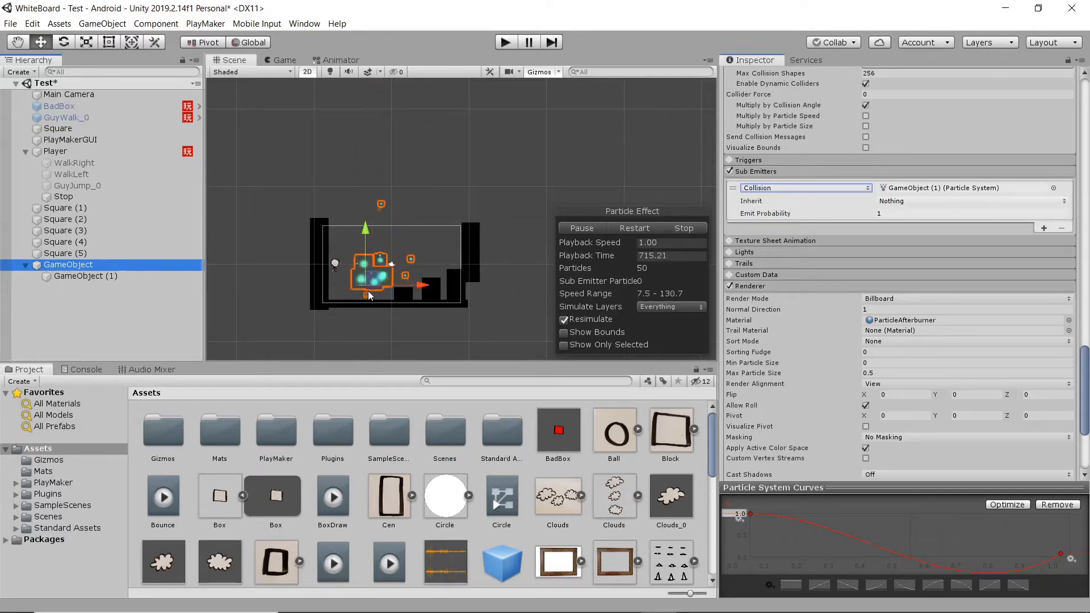
scroll(378, 277, up, 3)
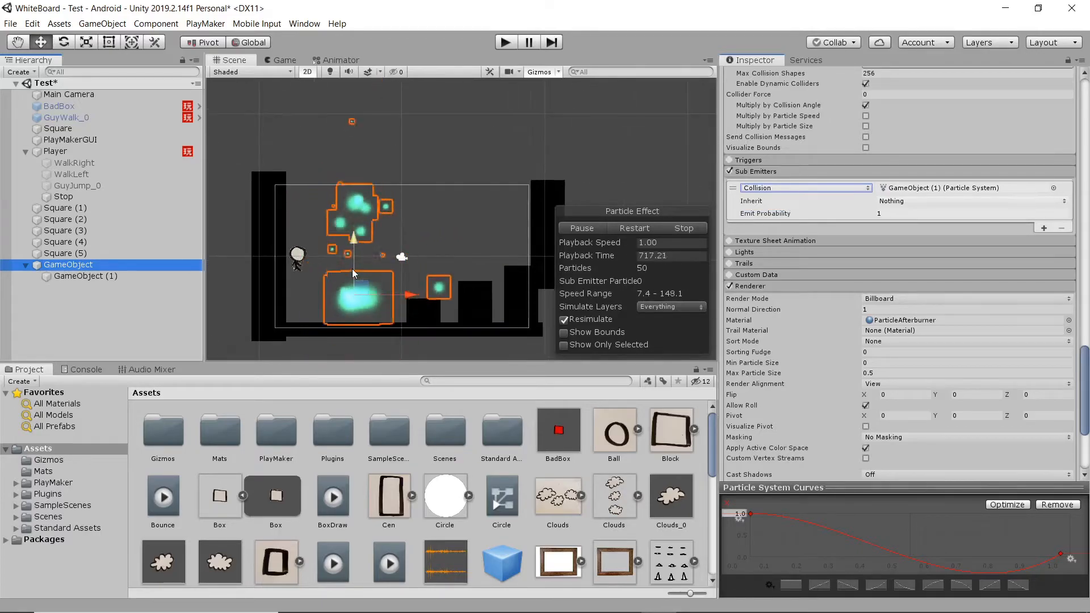
mouse_move(361, 288)
mouse_down()
mouse_move(545, 280)
mouse_move(498, 328)
mouse_move(303, 321)
mouse_move(263, 260)
mouse_move(378, 289)
mouse_move(445, 323)
mouse_move(361, 268)
mouse_up()
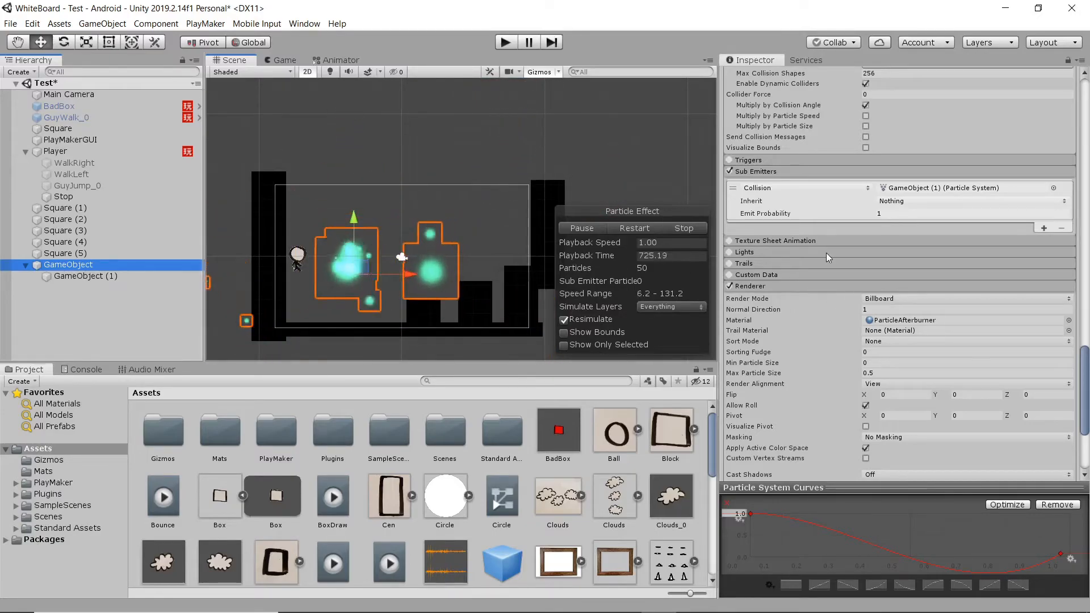
Step: Set the sub-emitter's Inherit option to Everything and shift GameObject slightly toward the stair blocks
click(907, 200)
click(916, 230)
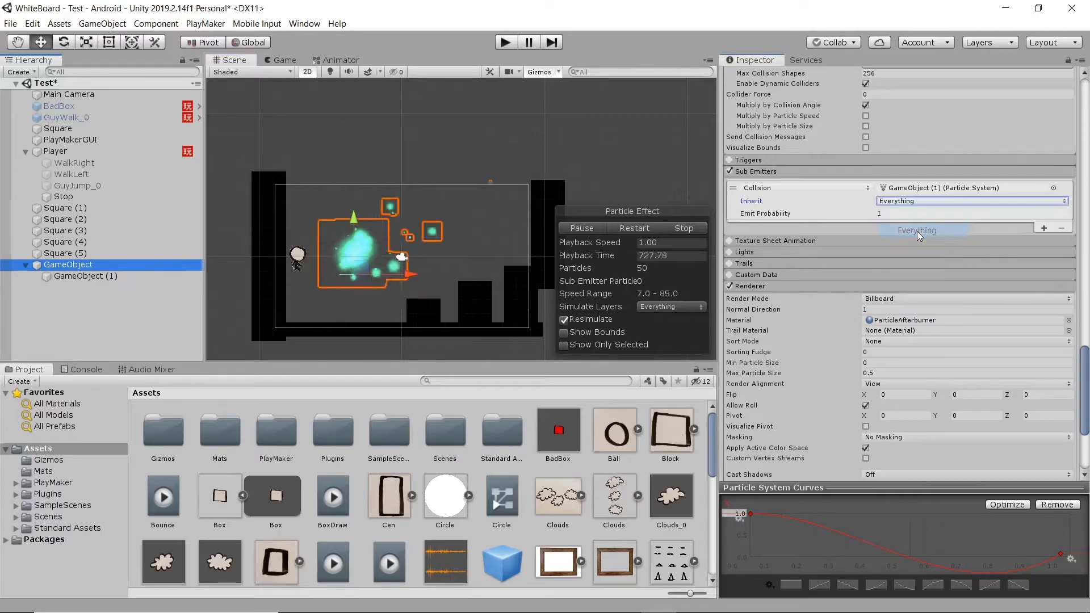
mouse_move(363, 264)
mouse_down()
mouse_move(508, 145)
mouse_move(633, 156)
mouse_move(508, 127)
mouse_move(380, 295)
mouse_move(316, 182)
mouse_move(384, 265)
mouse_up()
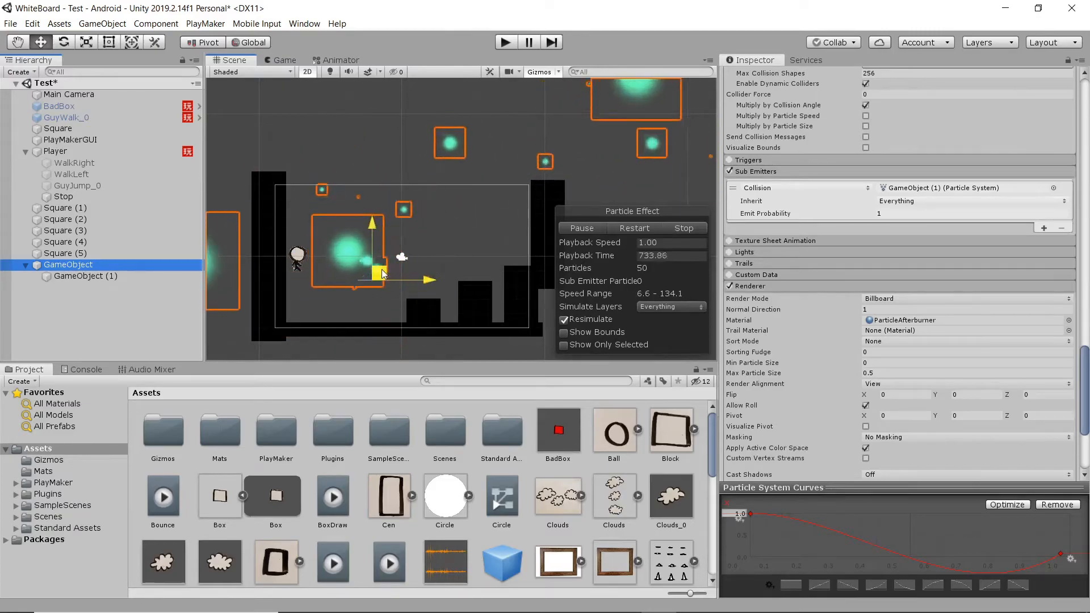
scroll(395, 283, up, 2)
middle_drag(396, 285, 448, 240)
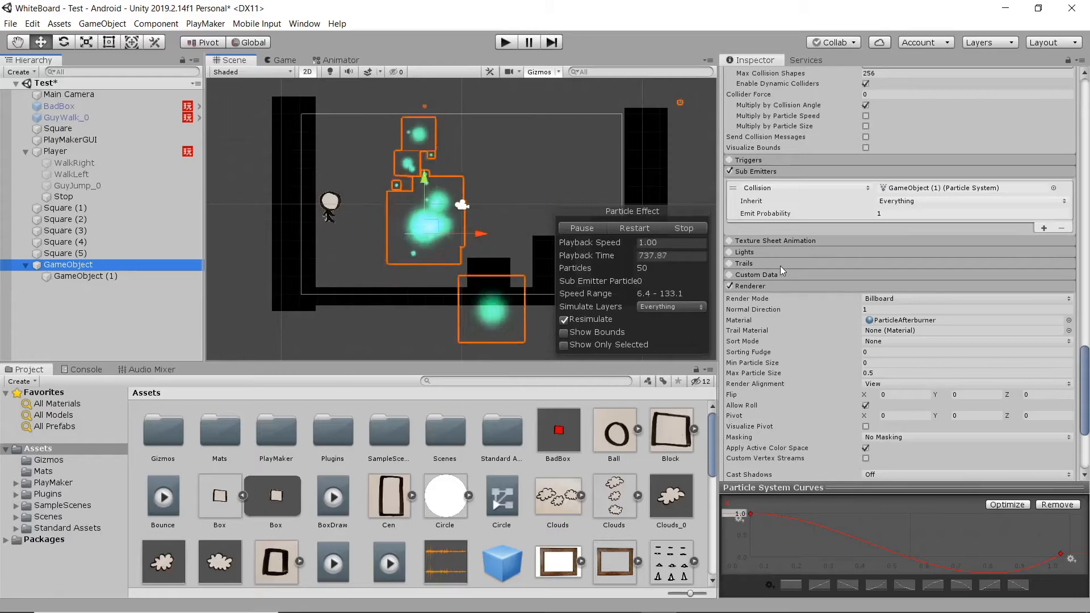
Step: Try out the particle system's Lights module, checking its Light slot and options, and turn the module back off
scroll(823, 294, down, 5)
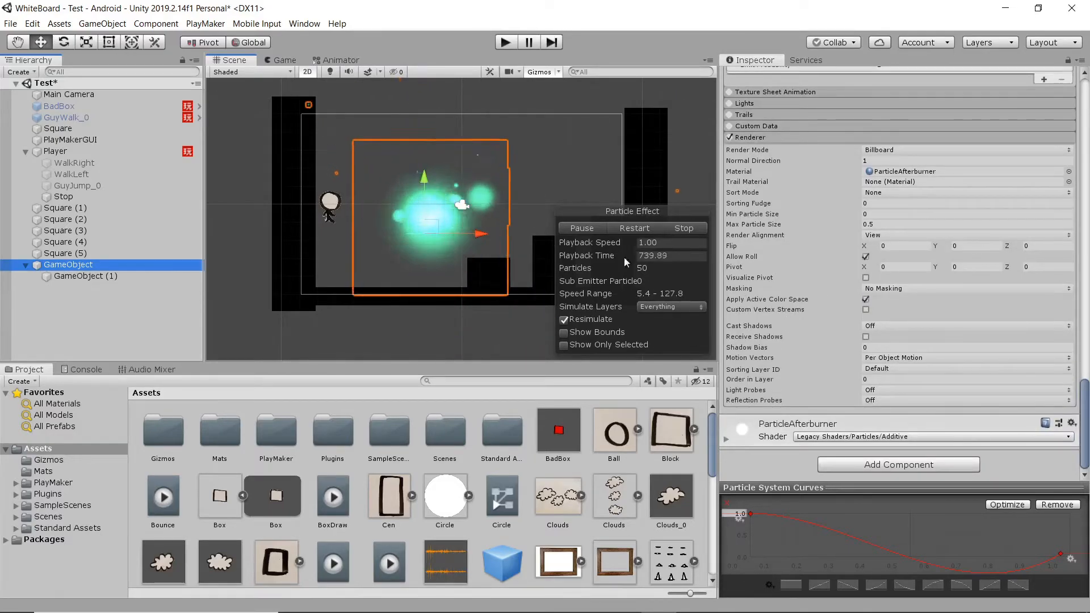
scroll(788, 290, up, 5)
scroll(789, 285, down, 3)
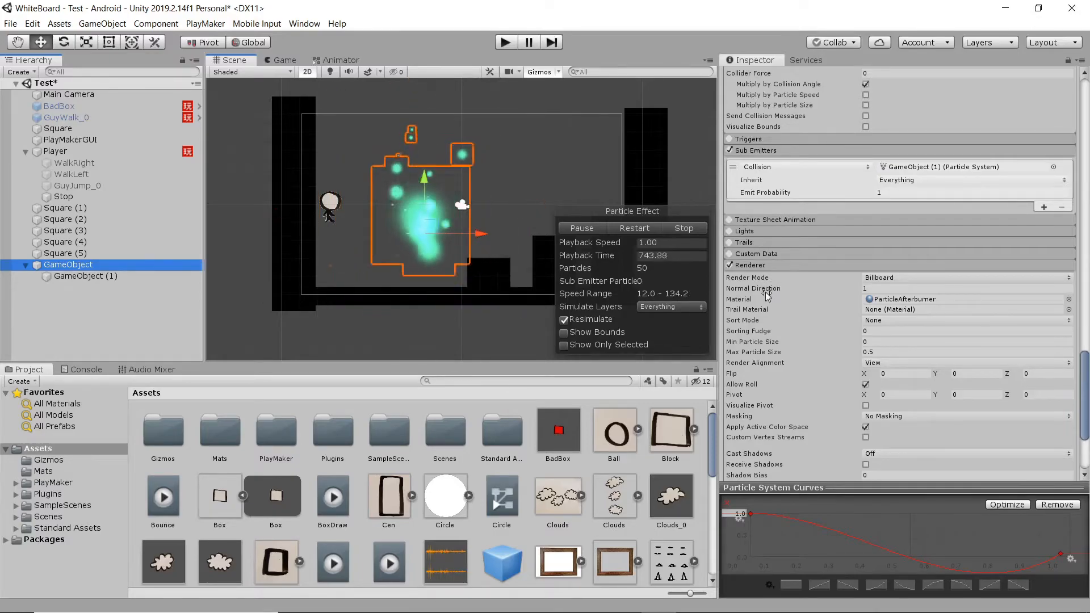
click(744, 231)
click(728, 231)
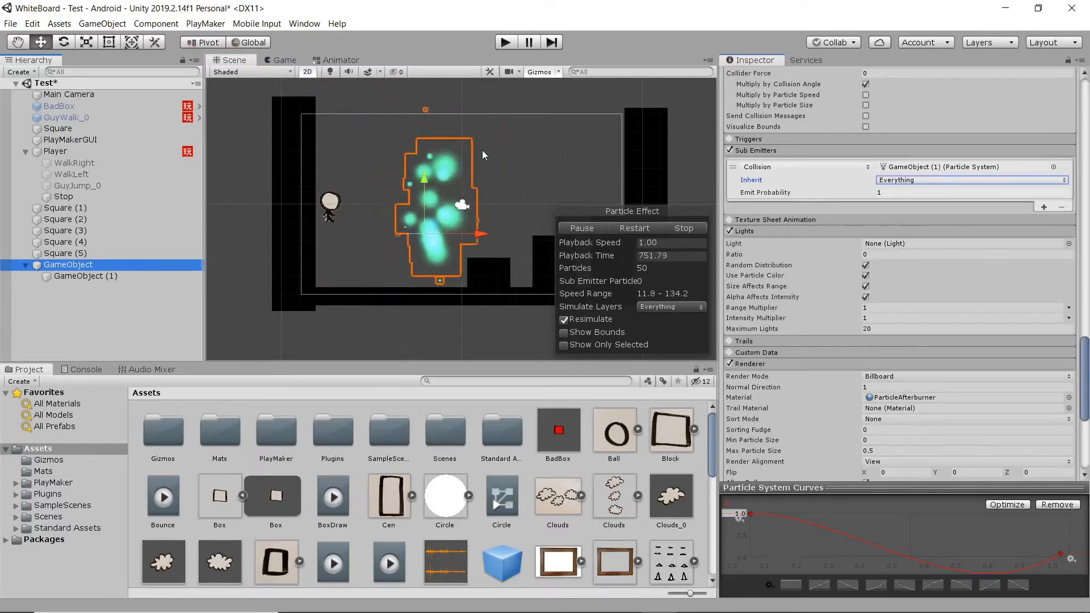
click(904, 243)
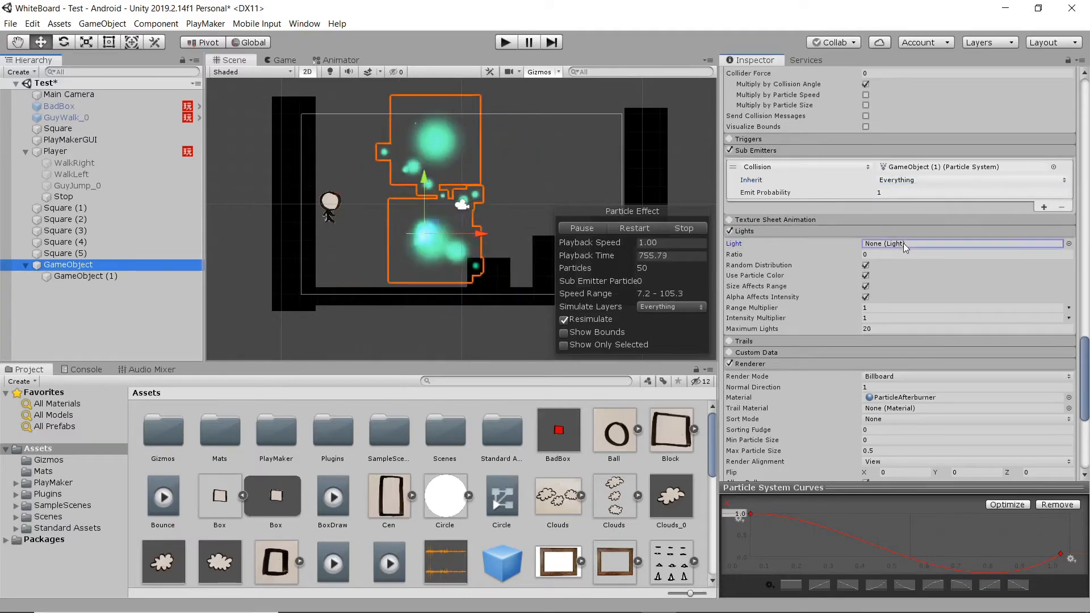
click(102, 24)
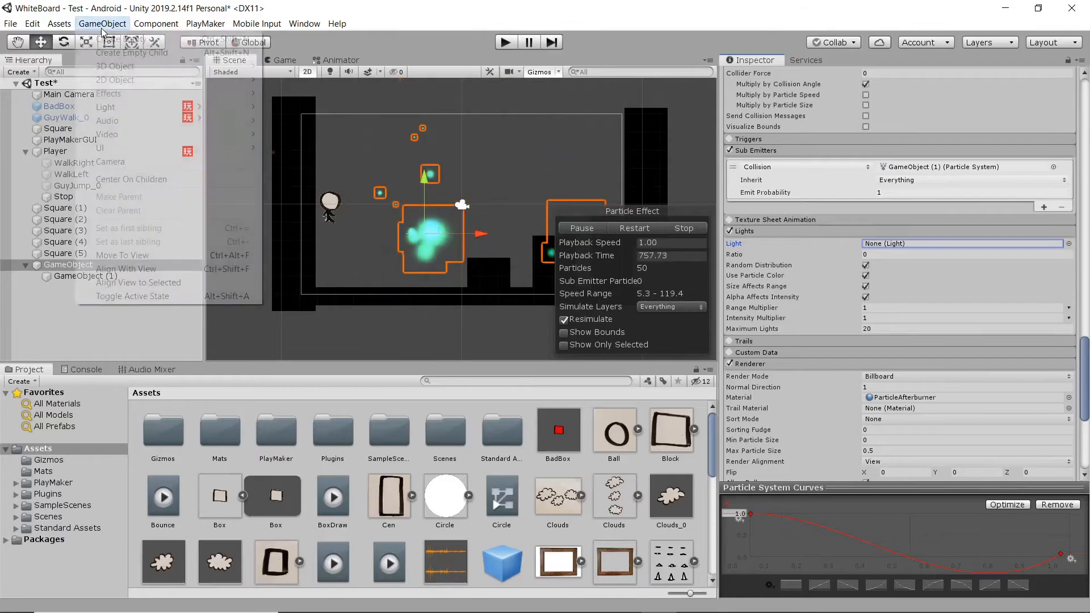
mouse_move(64, 24)
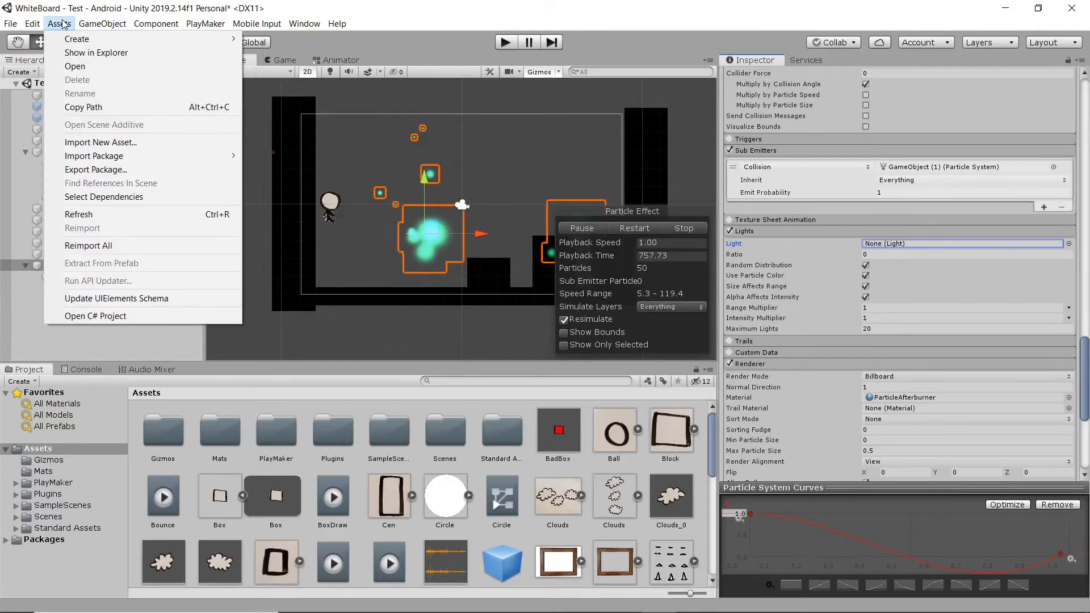
click(819, 264)
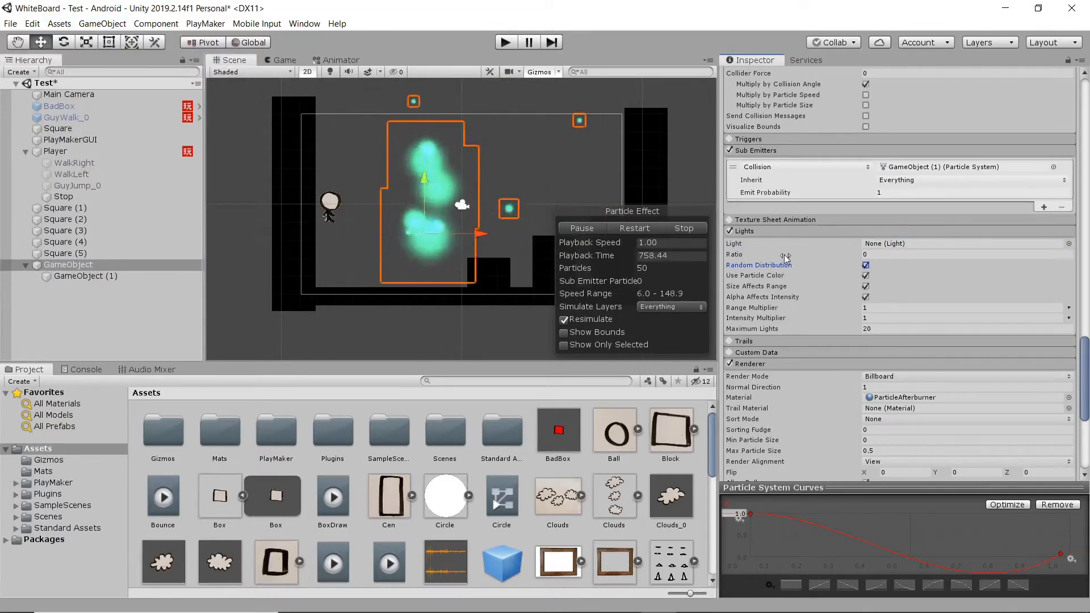
click(729, 231)
click(747, 230)
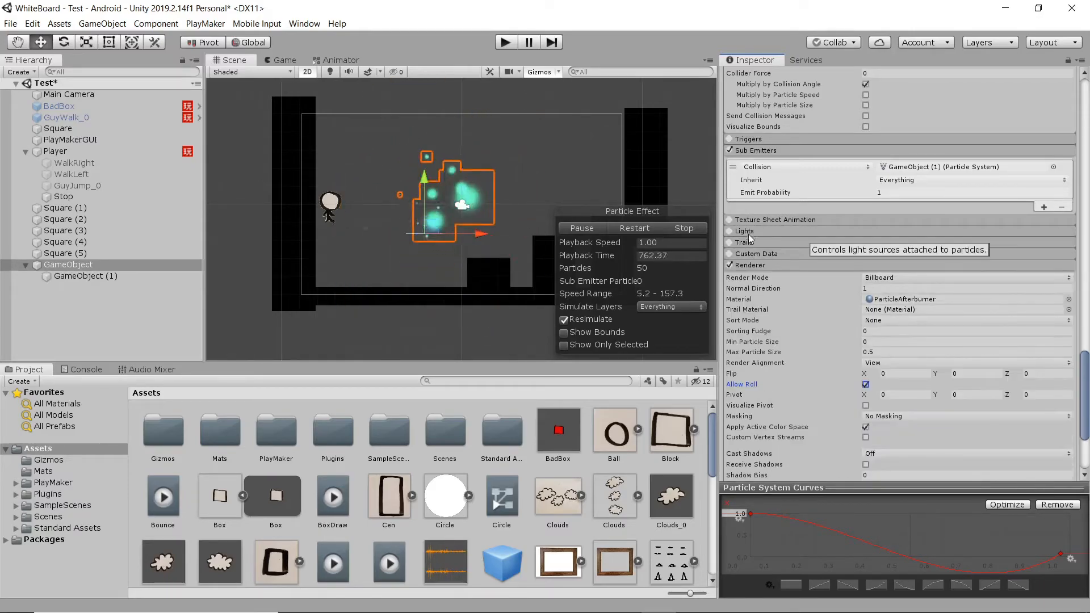
Step: Expand and enable the Trails module of GameObject's particle system
click(744, 240)
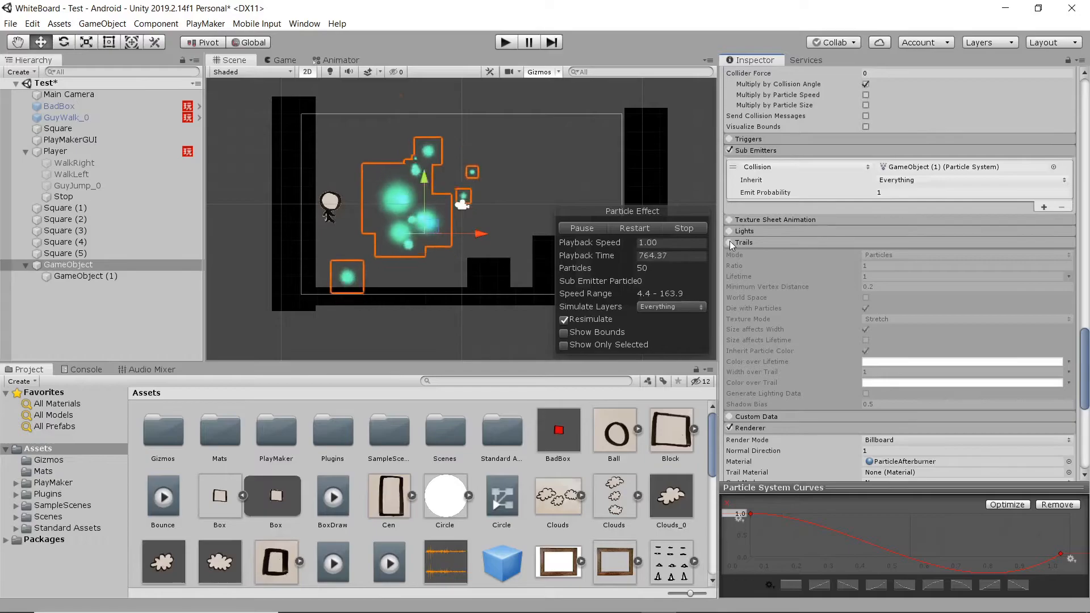
click(730, 242)
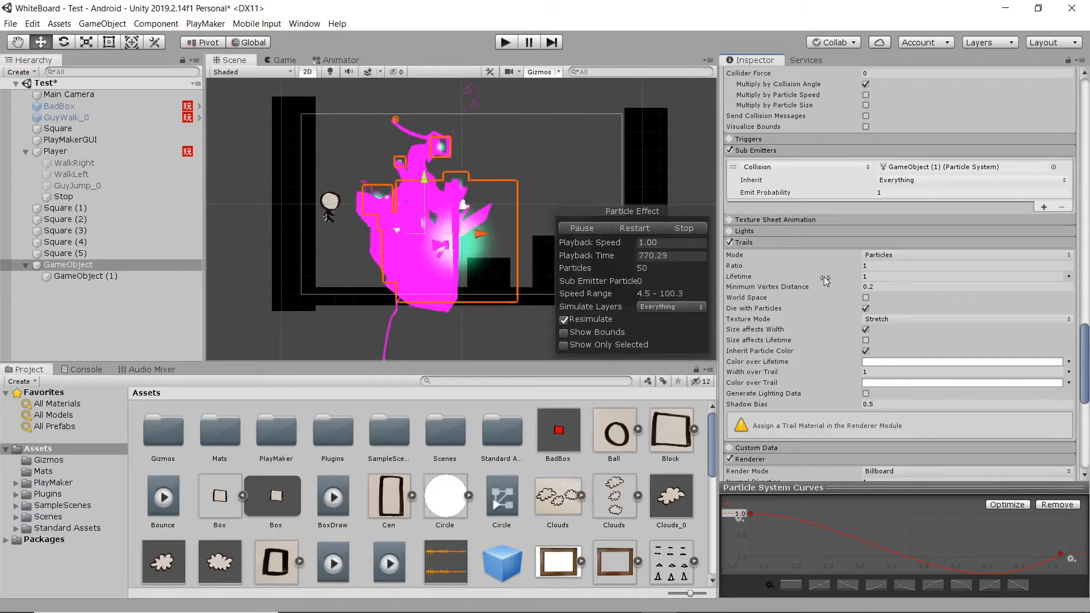
Step: Assign ParticleSmokeWhite as the Trail Material in the particle system's Renderer module
scroll(823, 277, down, 6)
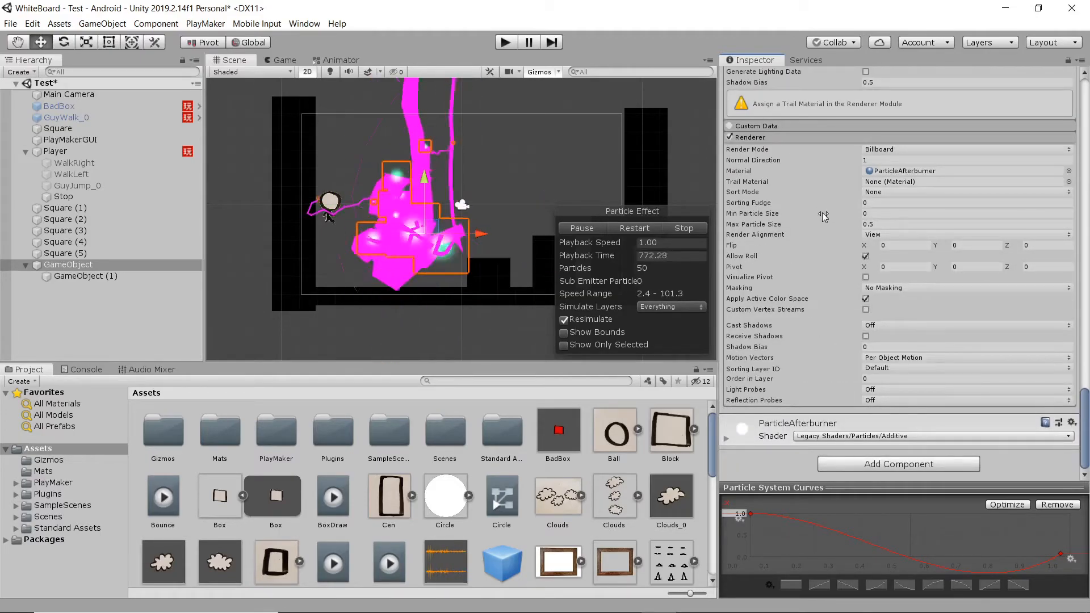
click(1069, 182)
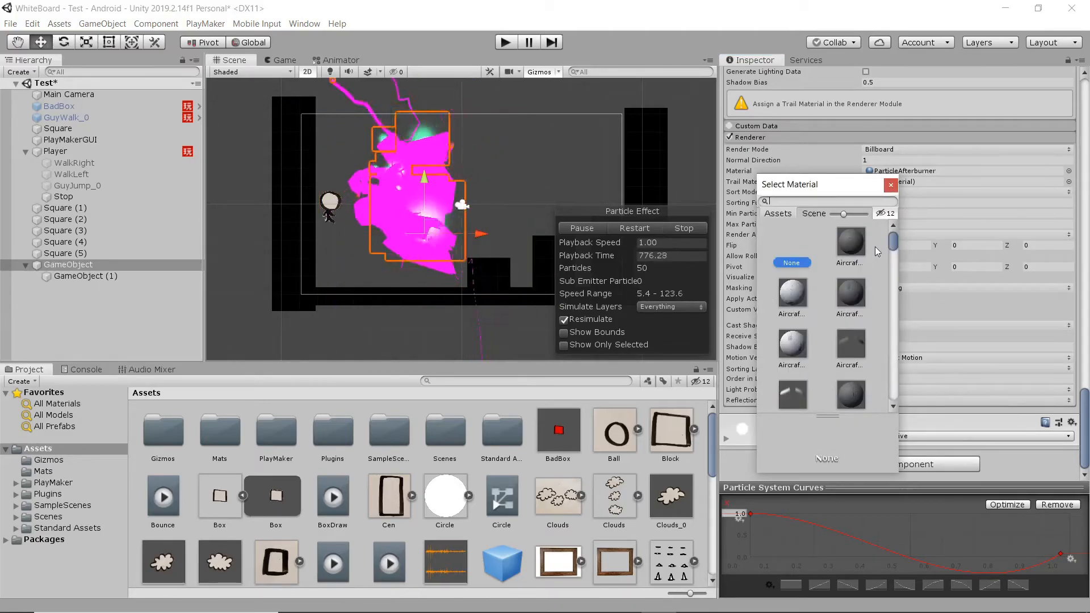
drag(892, 243, 886, 329)
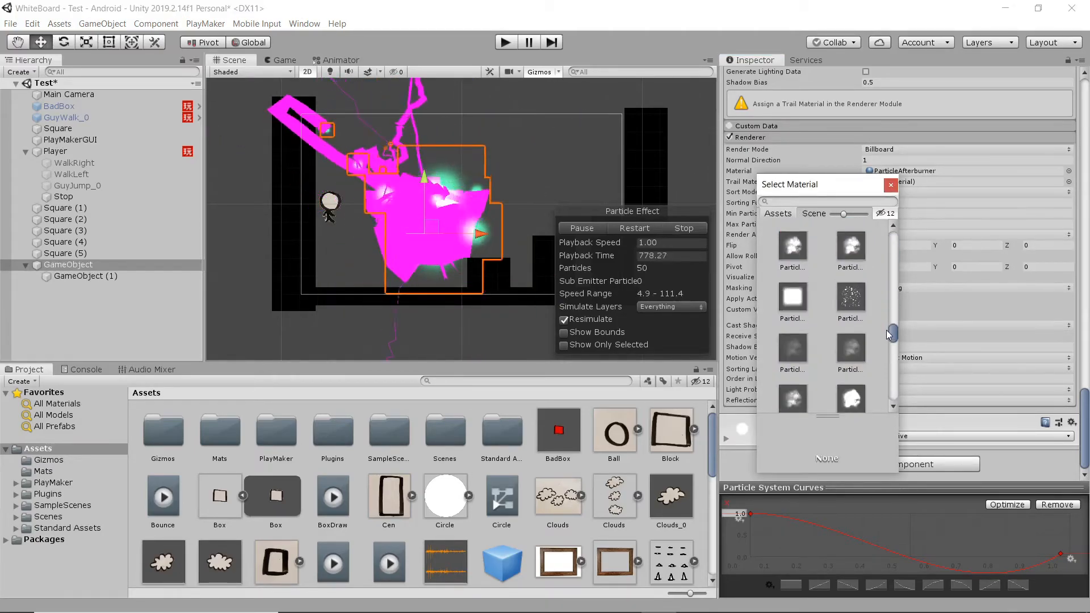
click(795, 244)
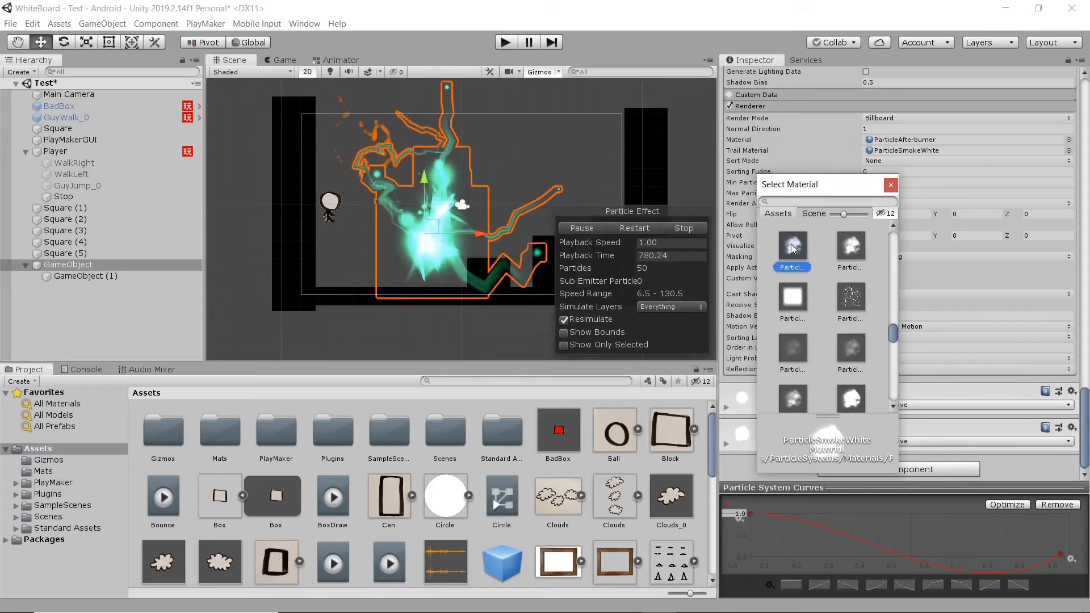
double_click(794, 244)
click(791, 244)
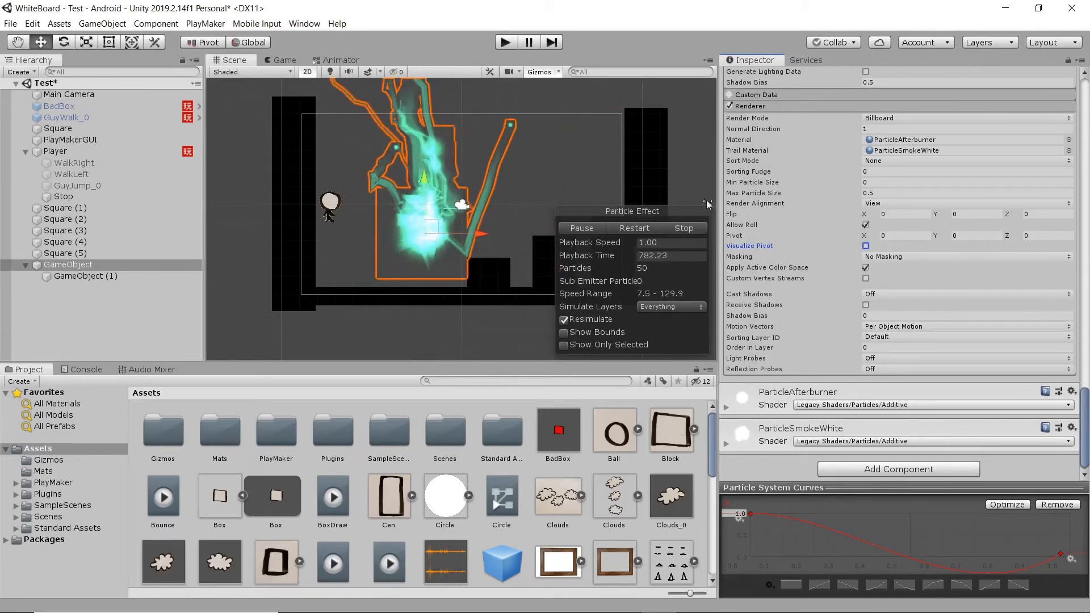
Step: Try out the Ribbon mode in the Trails module and return the mode to Particles
scroll(393, 264, up, 2)
middle_drag(440, 217, 409, 252)
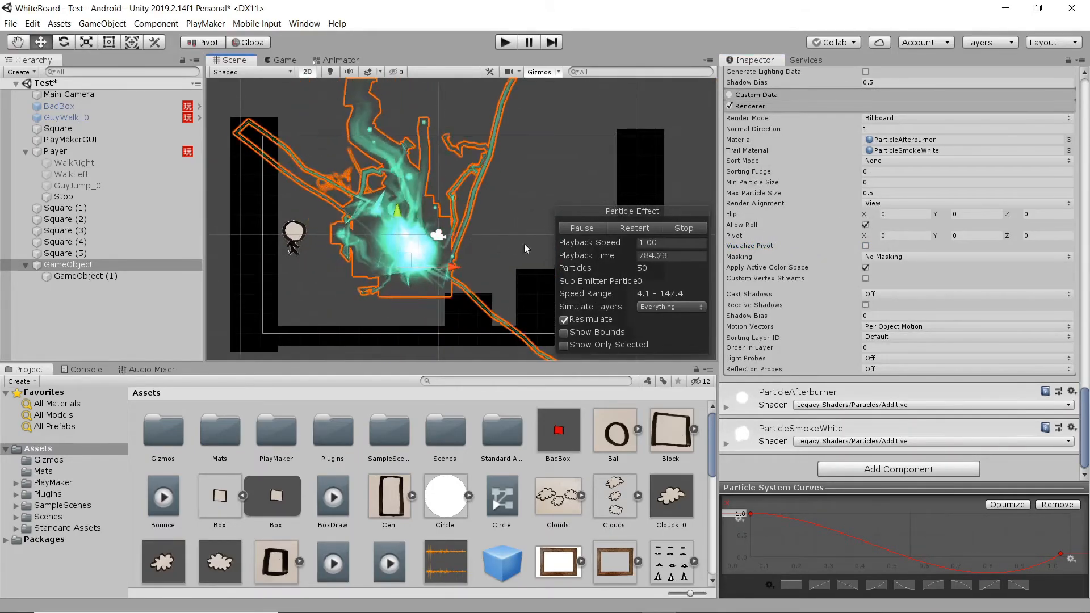
scroll(802, 258, up, 10)
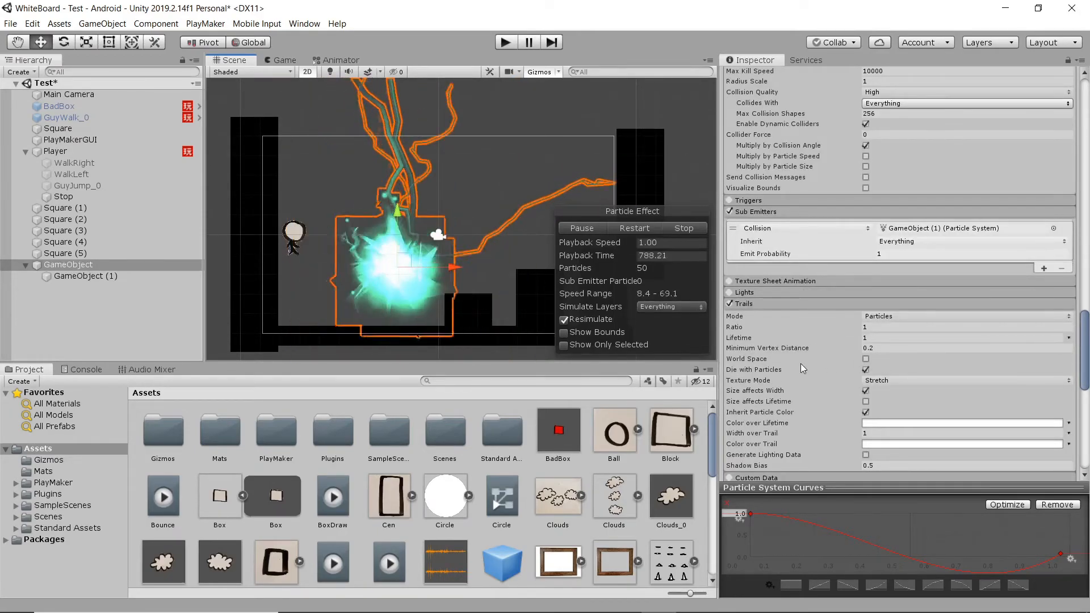
scroll(800, 364, down, 5)
click(884, 190)
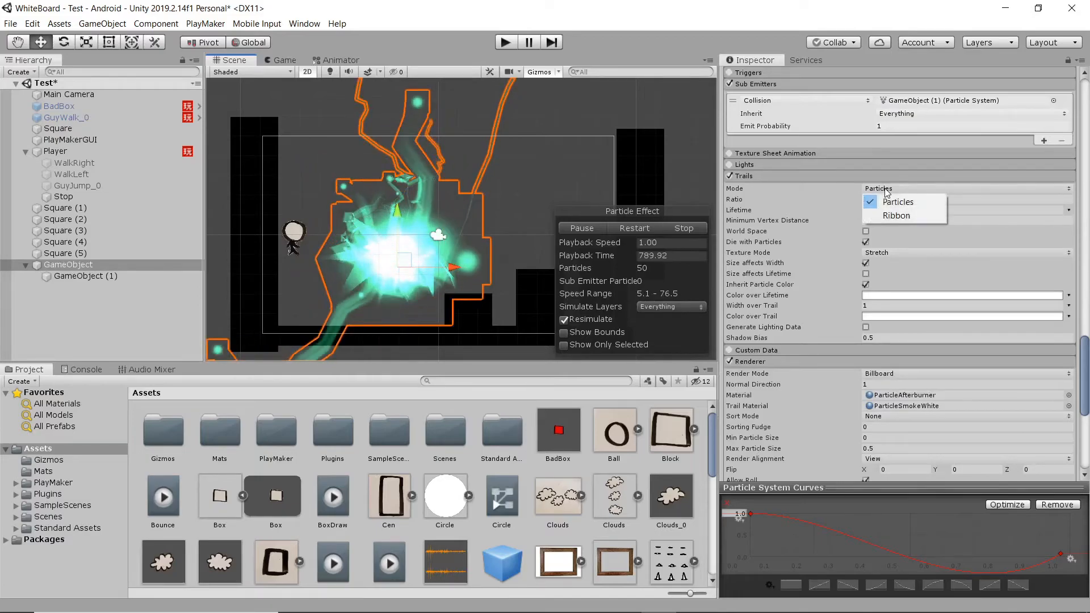
click(897, 216)
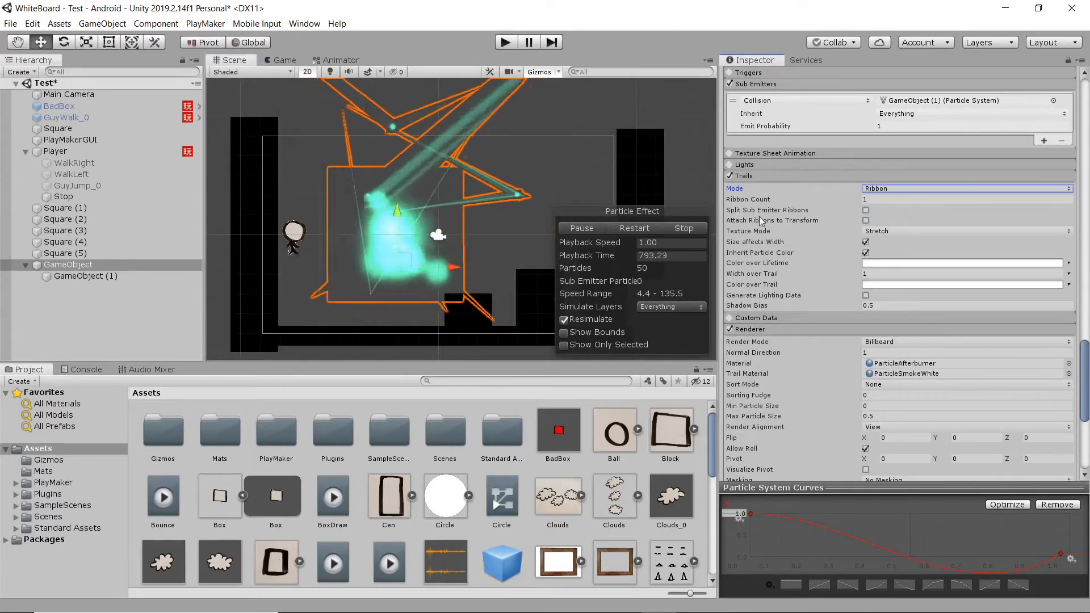
click(884, 190)
click(880, 202)
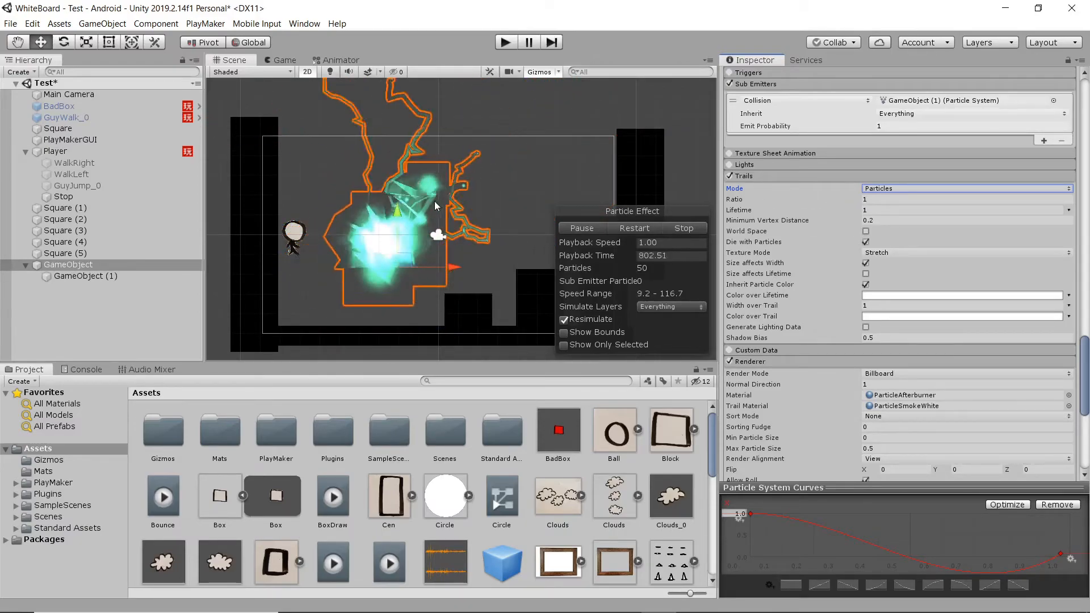
Step: Enable World Space in the Trails module
click(888, 200)
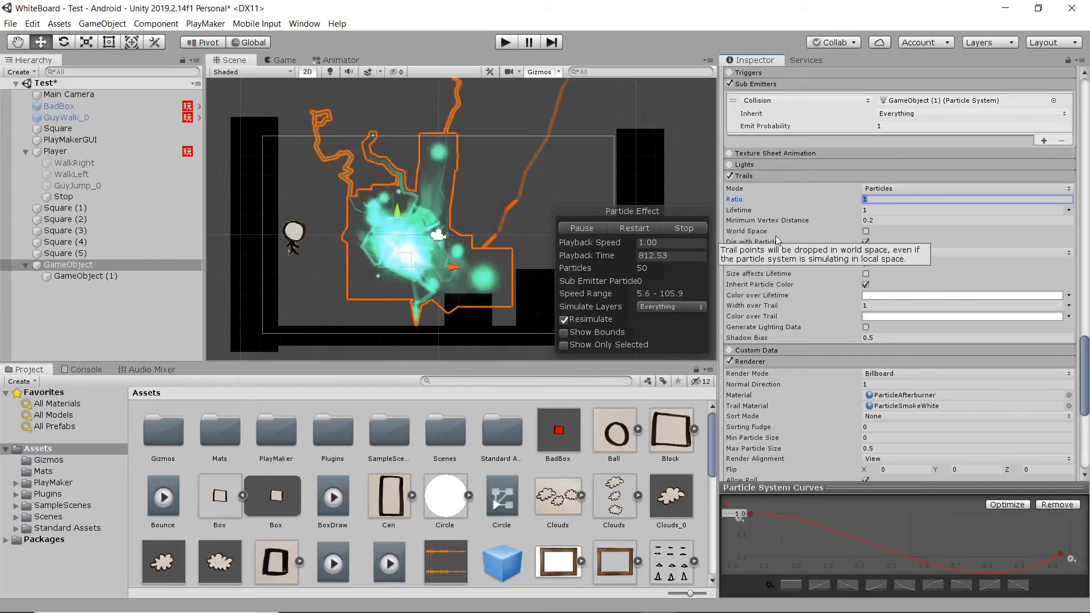
click(865, 231)
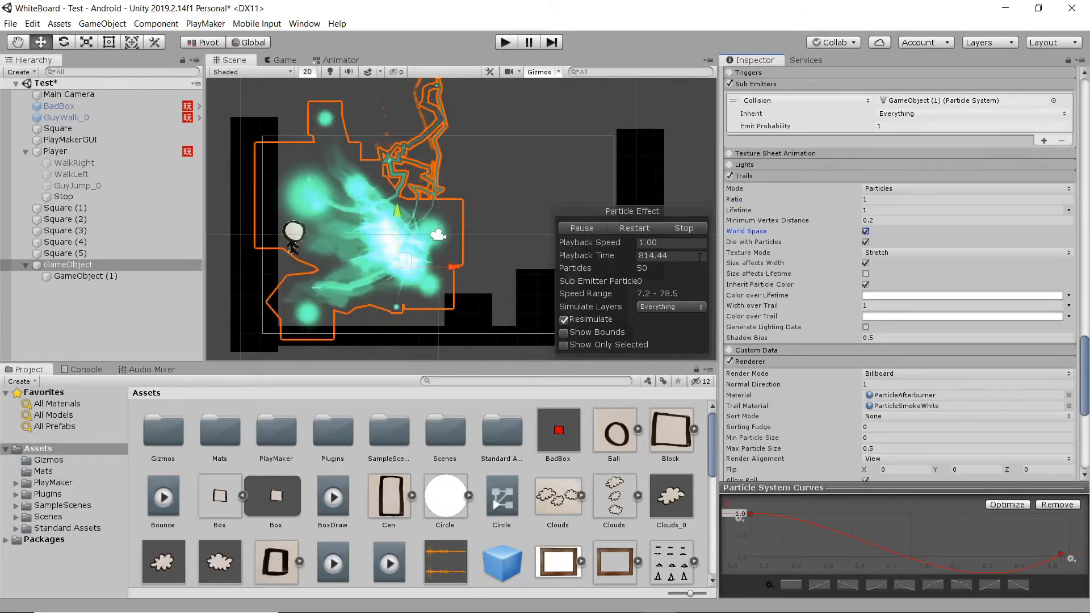
Step: Try the trails' Tile, DistributePerSegment and RepeatPerSegment texture modes and return the setting to Stretch
scroll(781, 267, down, 5)
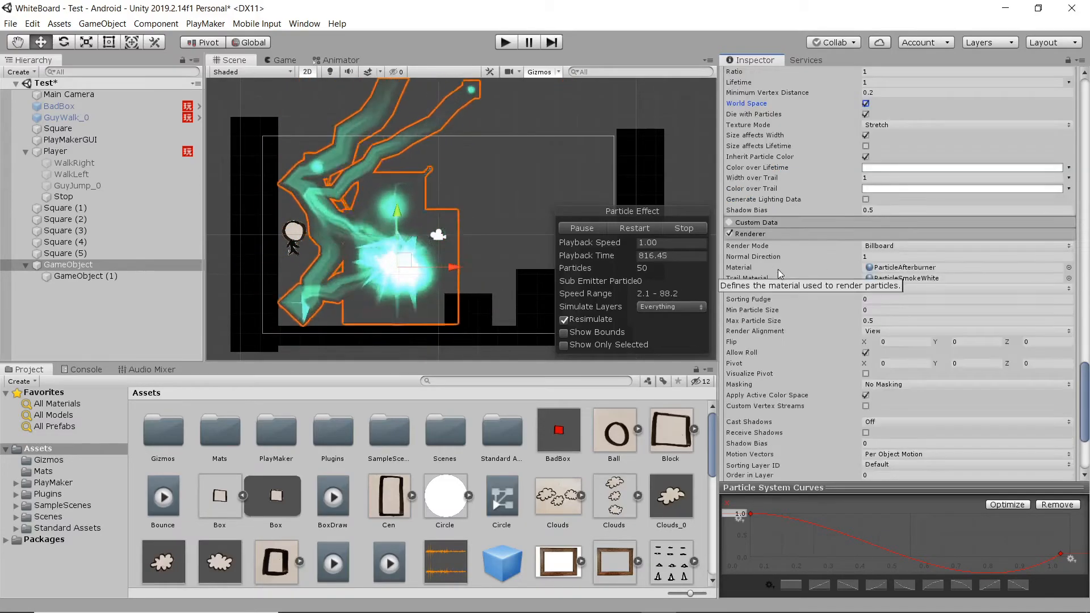
click(897, 122)
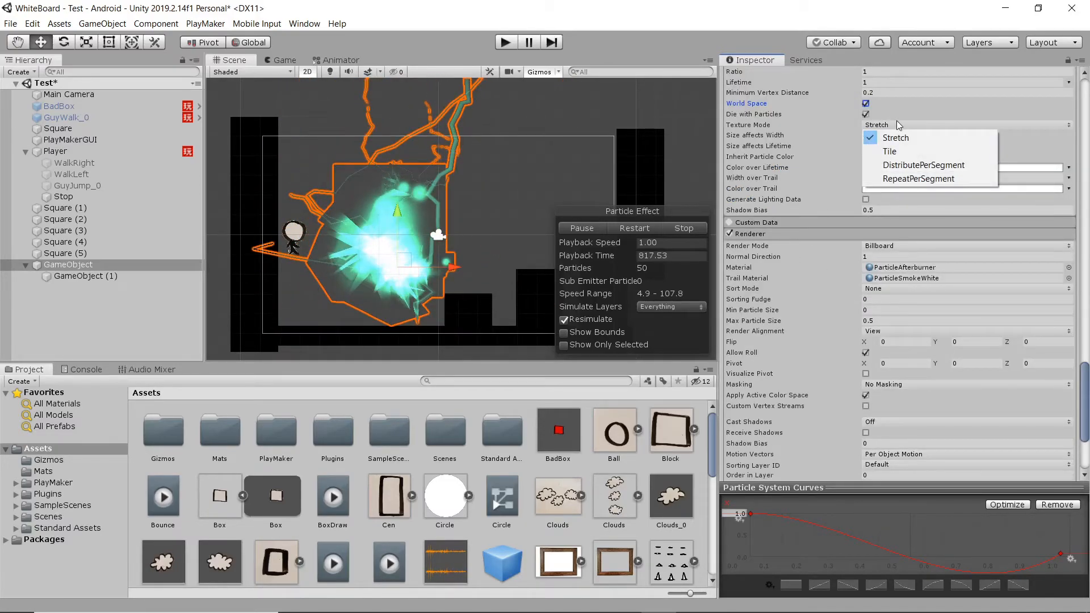
click(900, 150)
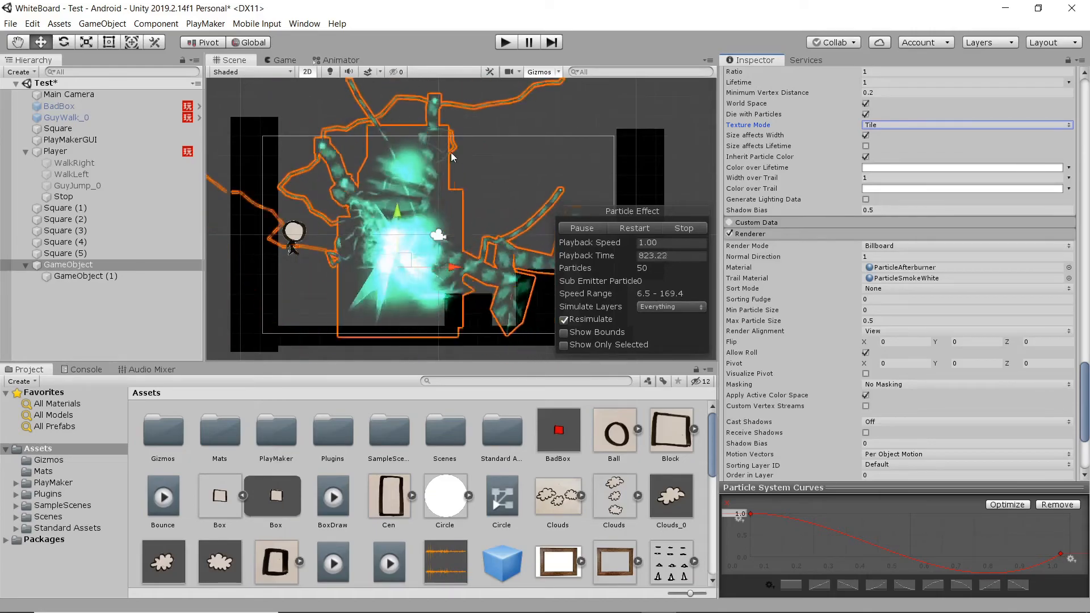
click(900, 124)
click(921, 165)
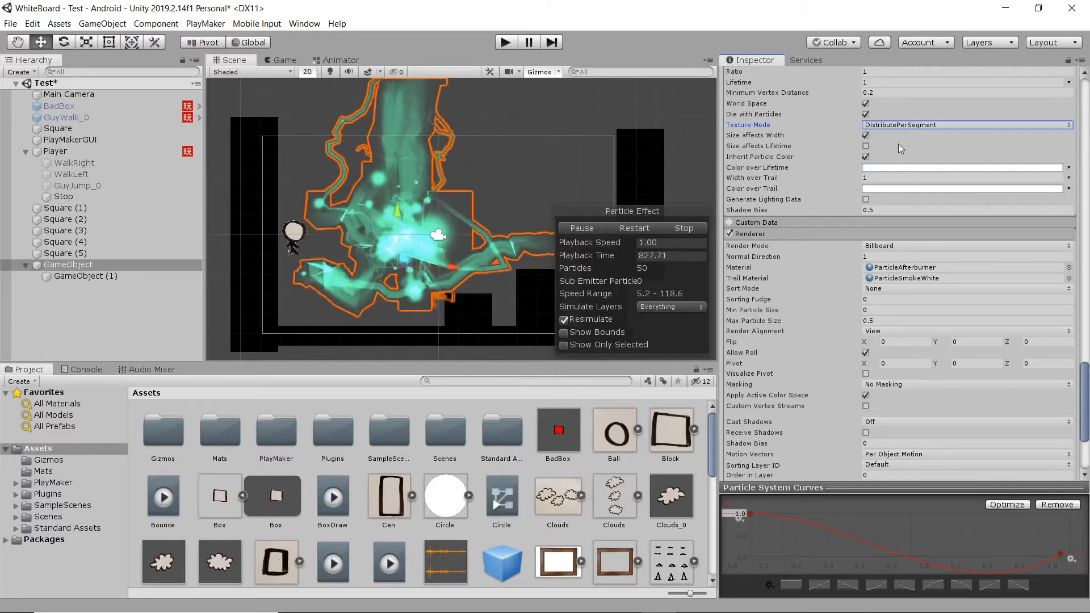
click(893, 126)
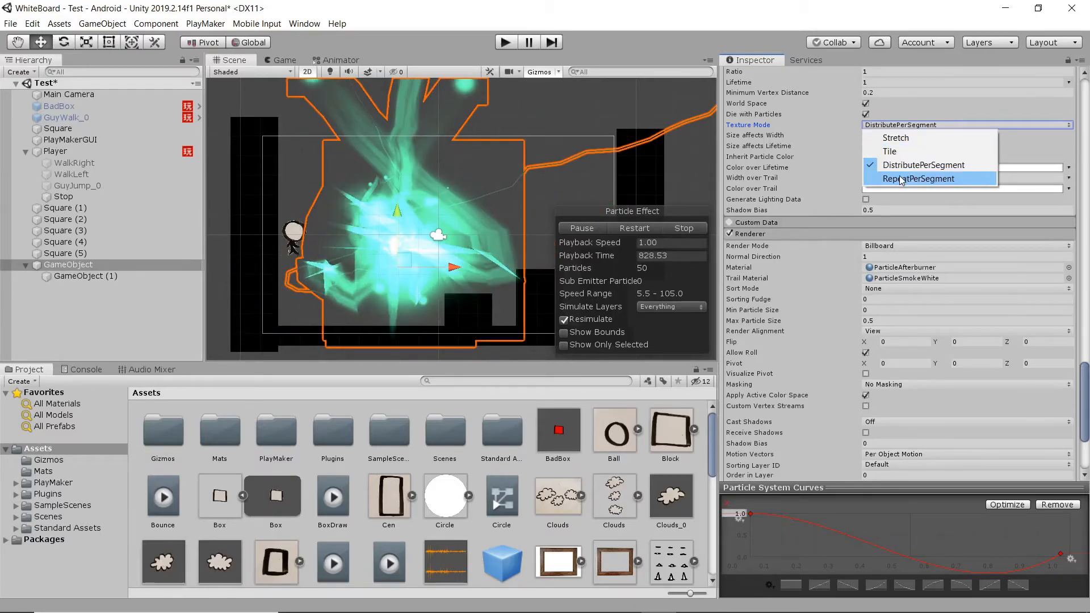
click(900, 179)
click(891, 125)
click(890, 136)
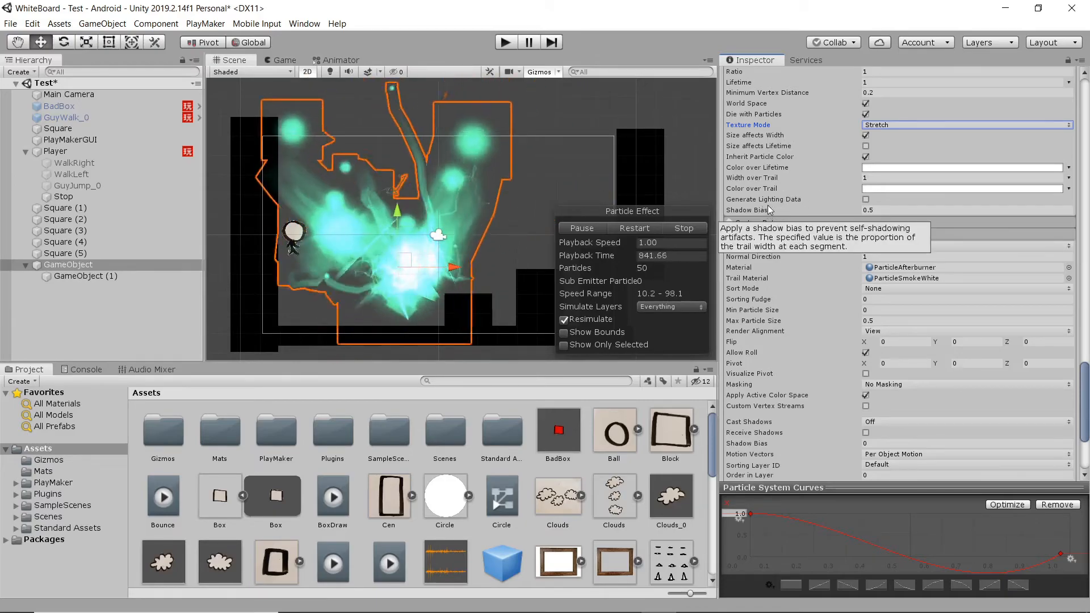
Step: Try several Color over Trail colours, from red to pale green, ending on bright green 08FB00
click(873, 188)
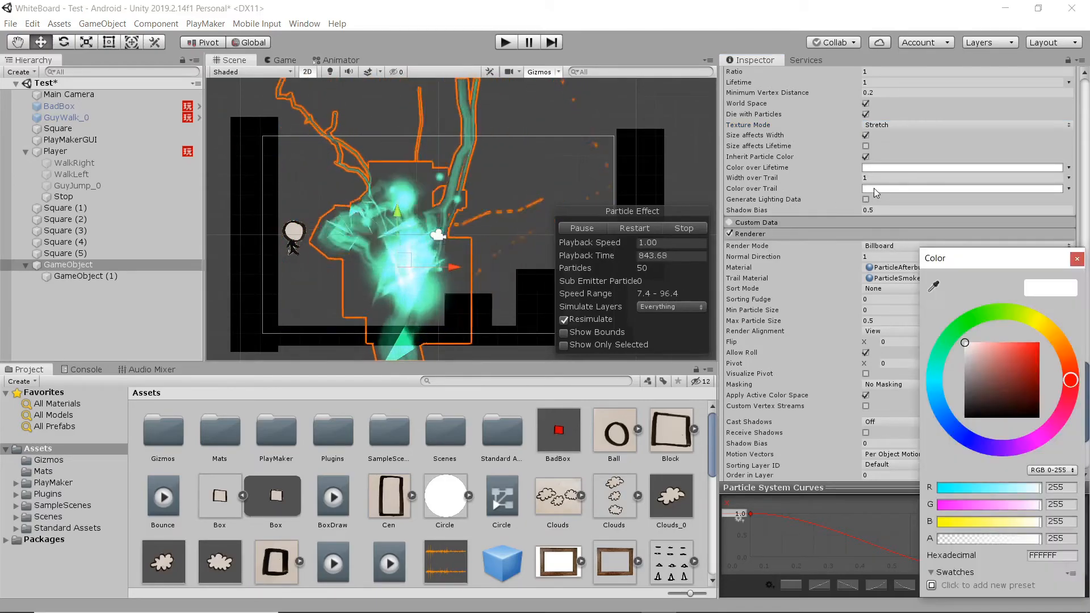
click(1028, 345)
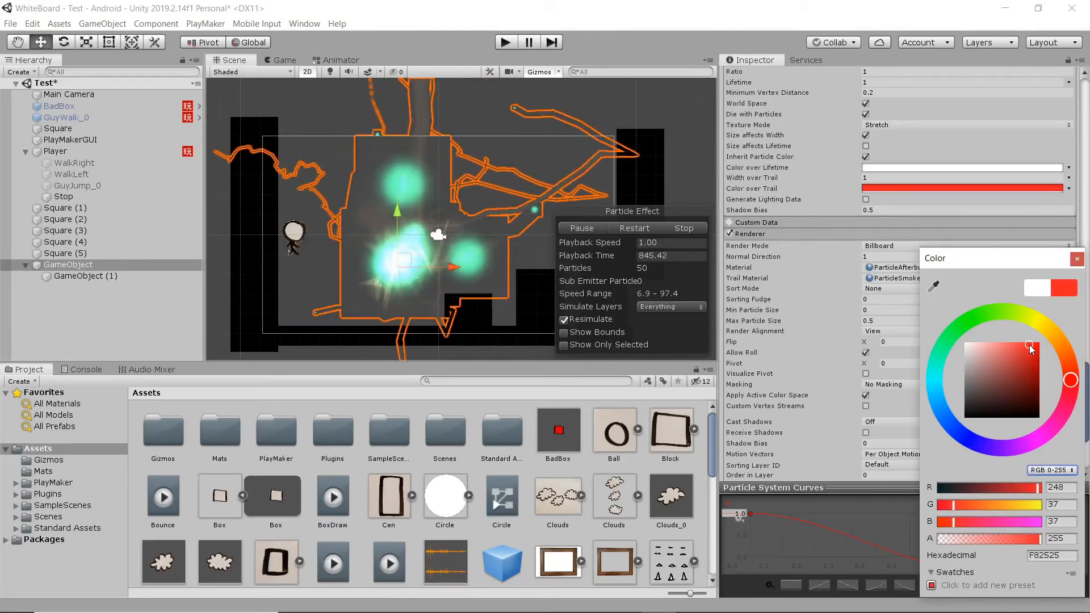
drag(1030, 350, 979, 349)
click(970, 319)
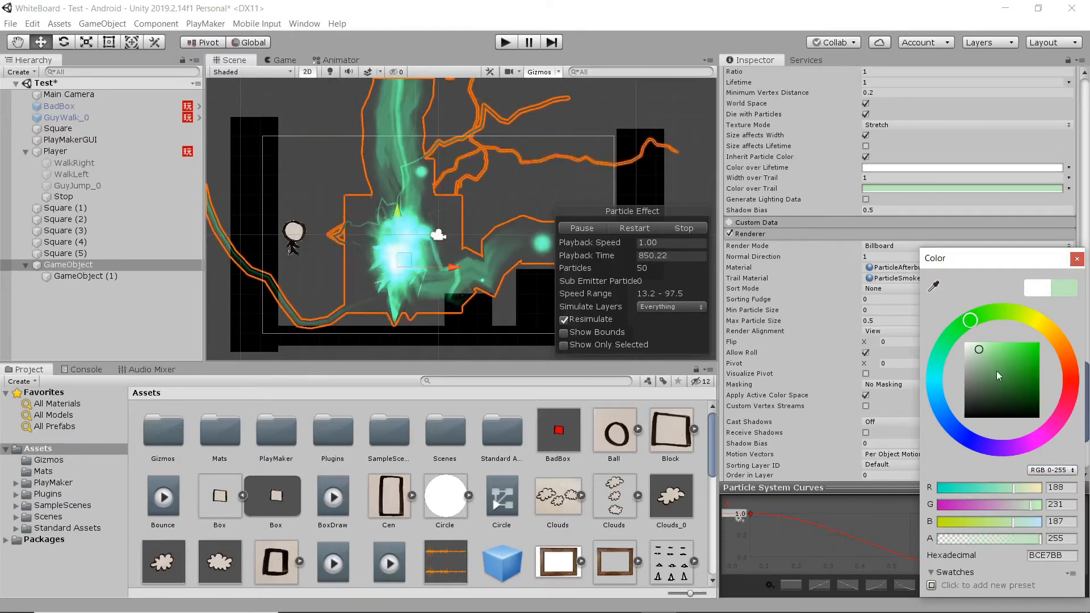
click(1027, 349)
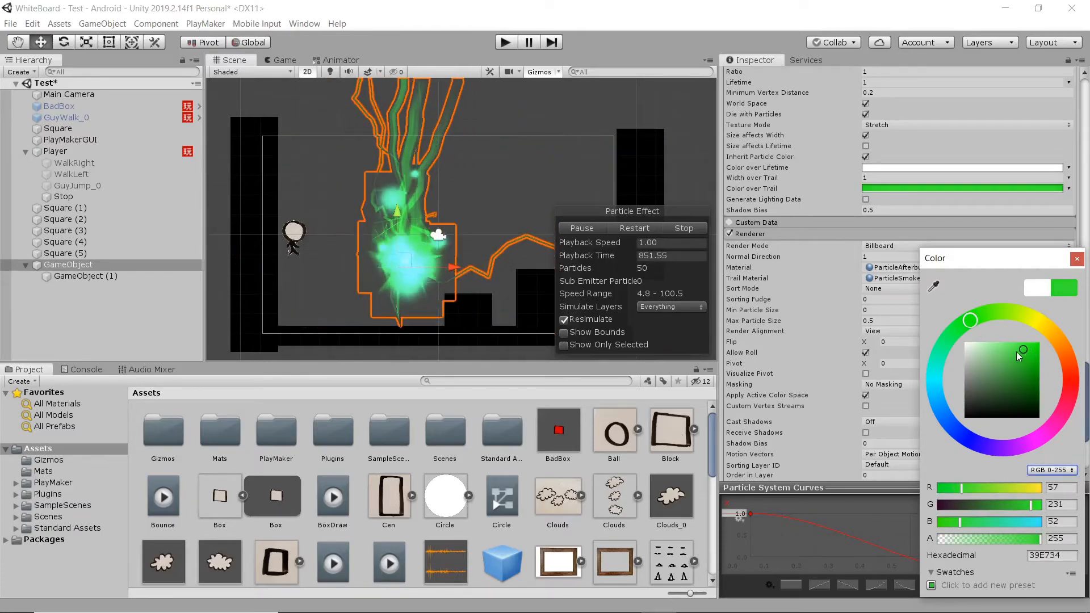
click(1025, 380)
drag(1029, 382, 1033, 383)
click(1039, 344)
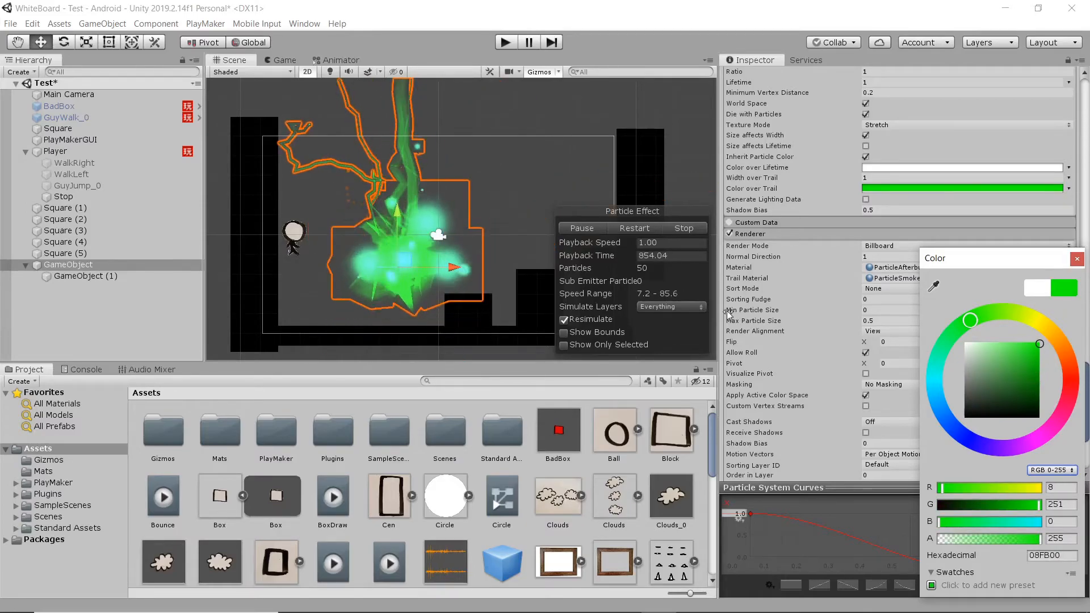
scroll(396, 173, down, 2)
scroll(397, 174, down, 4)
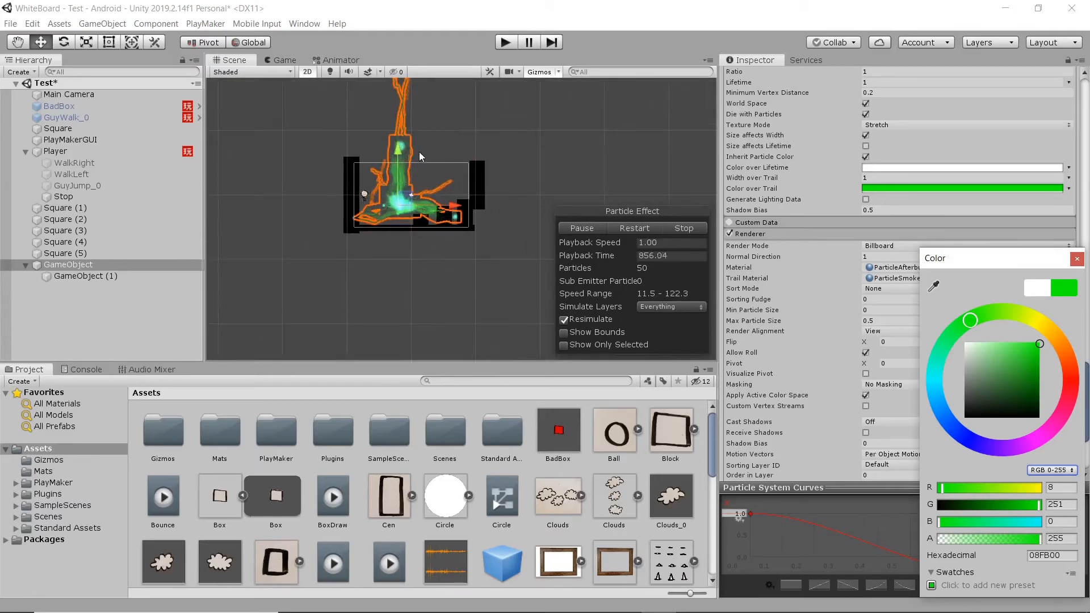
key(Escape)
Step: Set the trails' Color over Trail back to white, FFFFFF
middle_drag(463, 169, 461, 266)
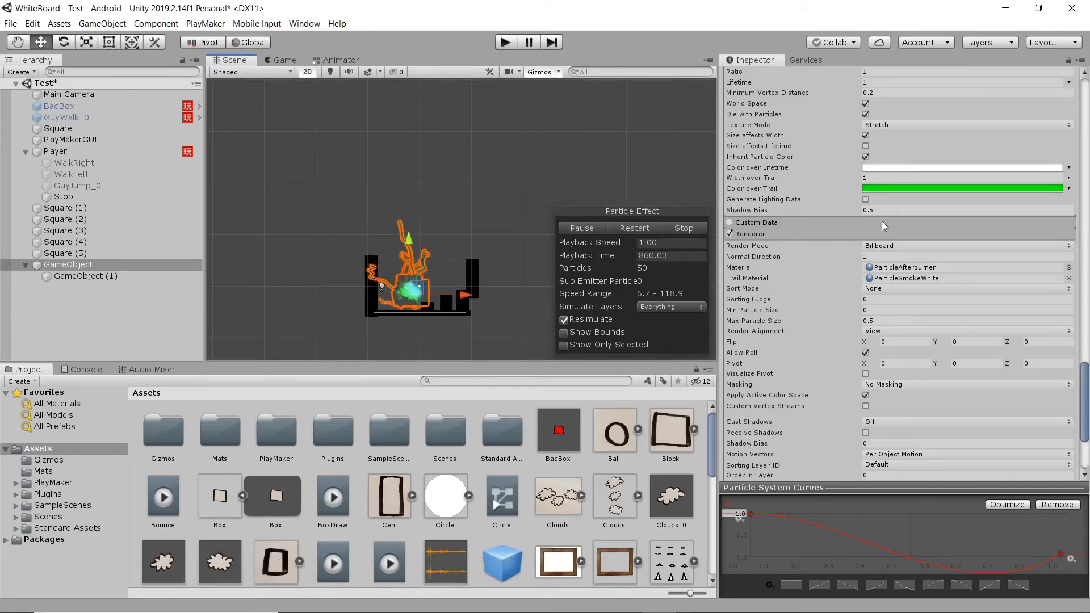
click(887, 189)
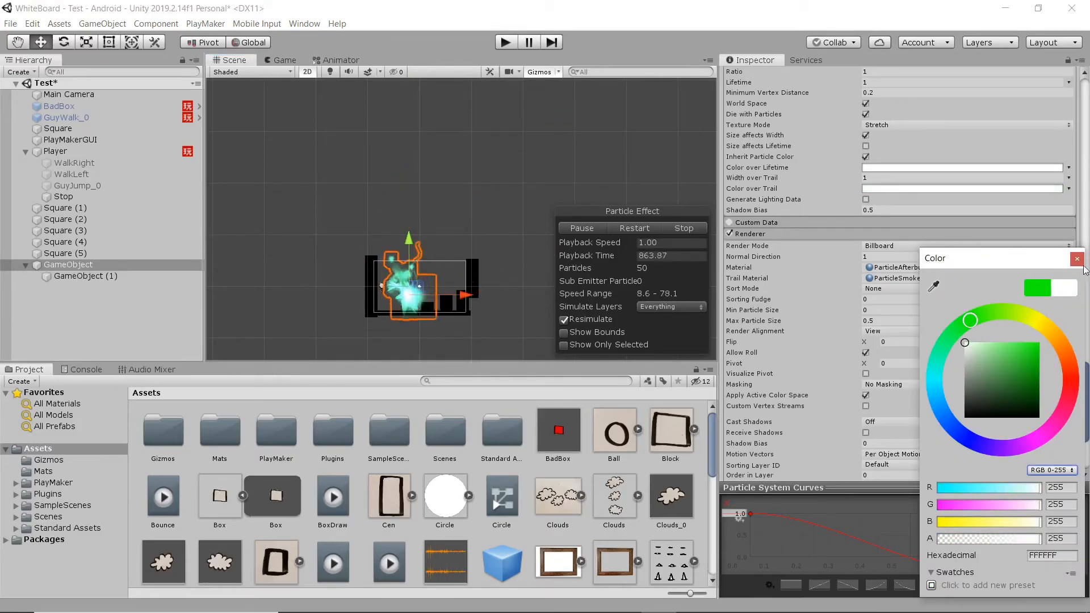
click(1077, 259)
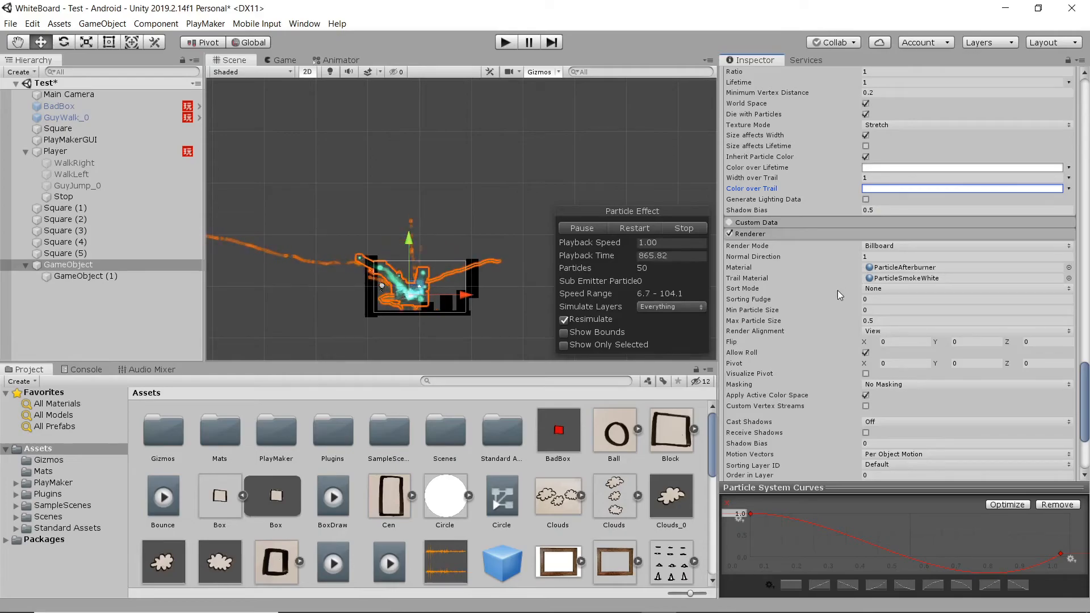
Step: Move GameObject to the wall beside the player character, first near the floor and finally up over the character
scroll(837, 290, down, 4)
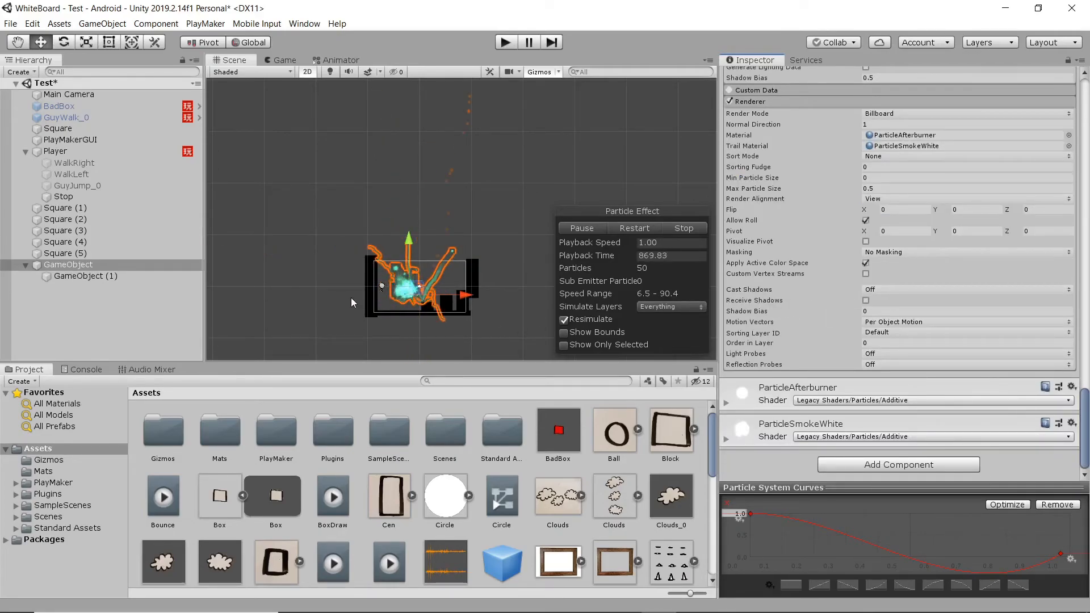
scroll(416, 307, up, 2)
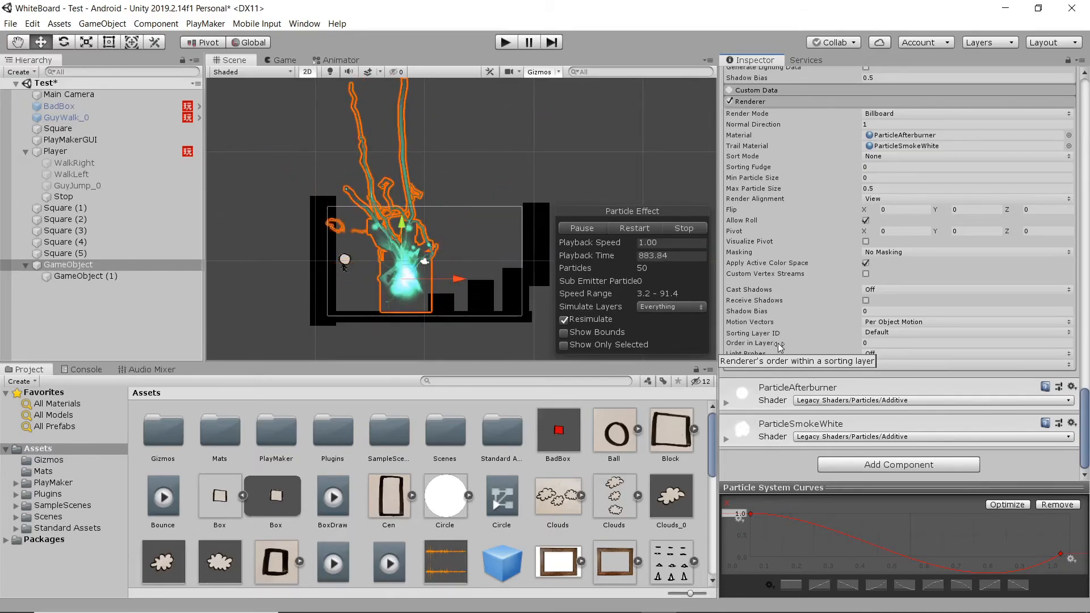
scroll(391, 246, up, 3)
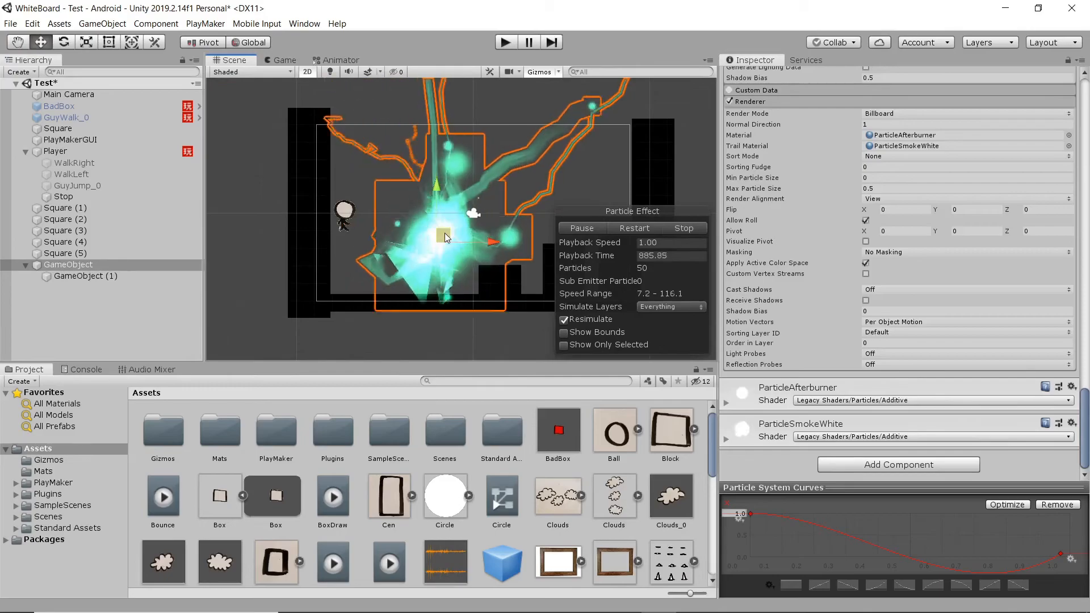
drag(405, 244, 365, 274)
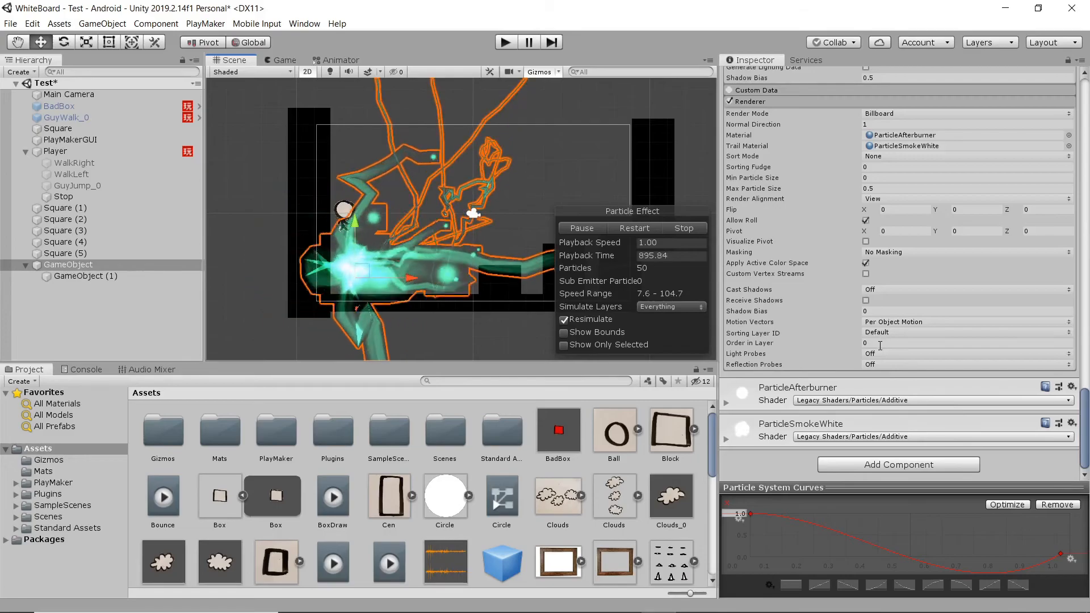
drag(363, 264, 369, 190)
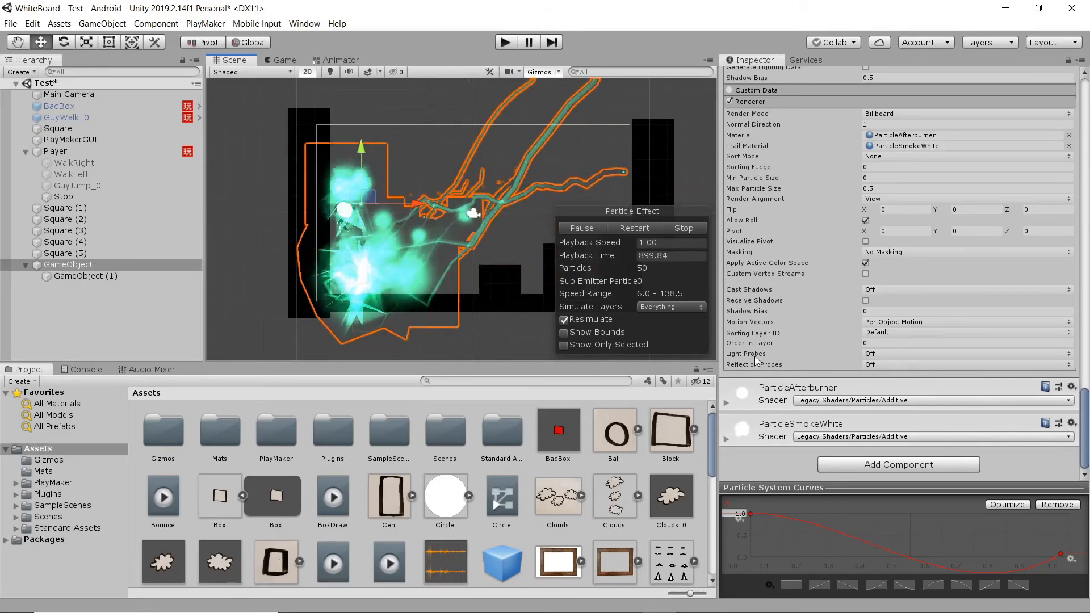
Step: Set the Renderer's Order in Layer to -5 and move GameObject away from the player, down toward the floor
click(880, 342)
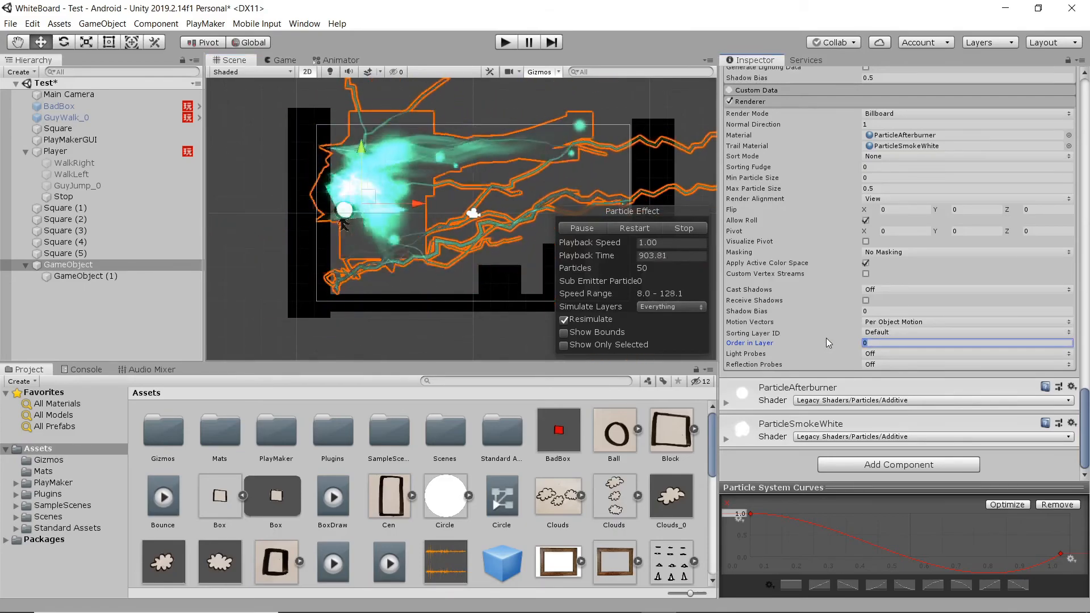
text(-5)
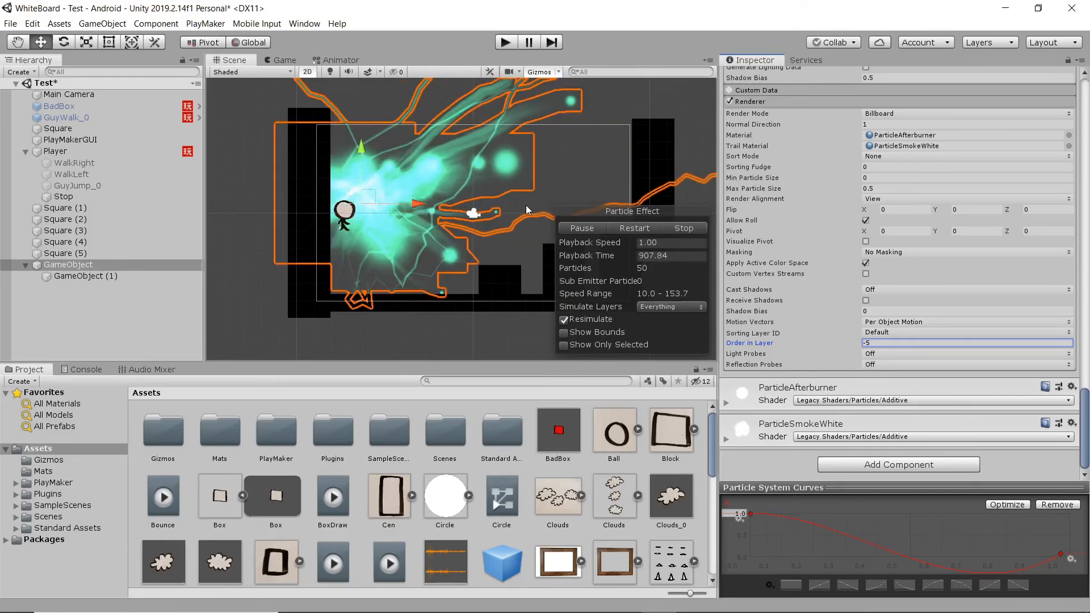
drag(372, 193, 422, 238)
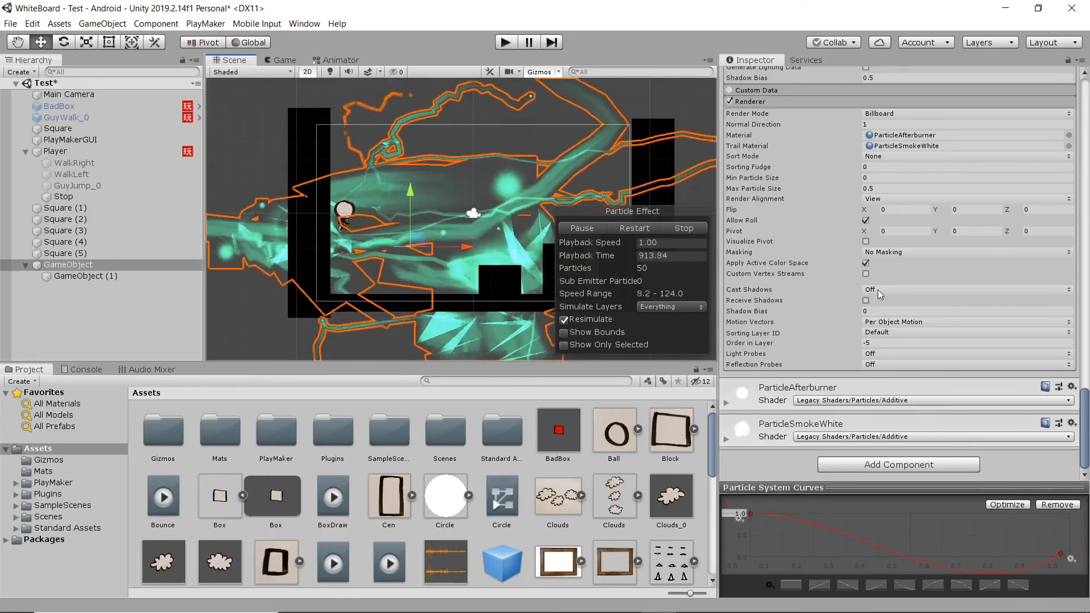
Step: Set the Renderer's Order in Layer to 10
click(808, 342)
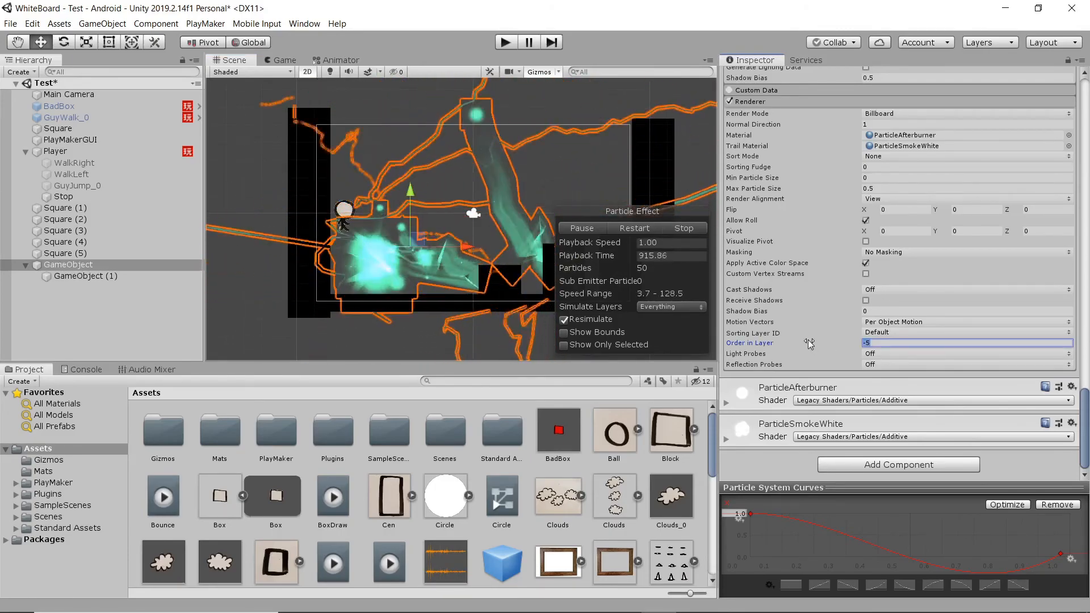
text(10)
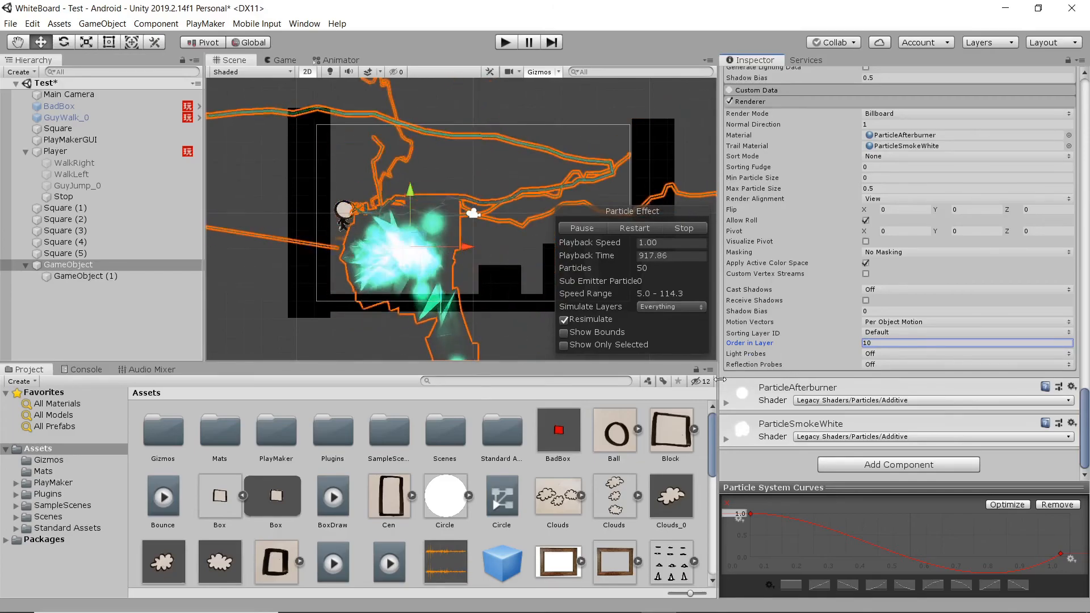
Step: Move GameObject around the room to preview the effect, leaving it above the stair blocks at X 1.58, Y -1.19
drag(421, 244, 437, 207)
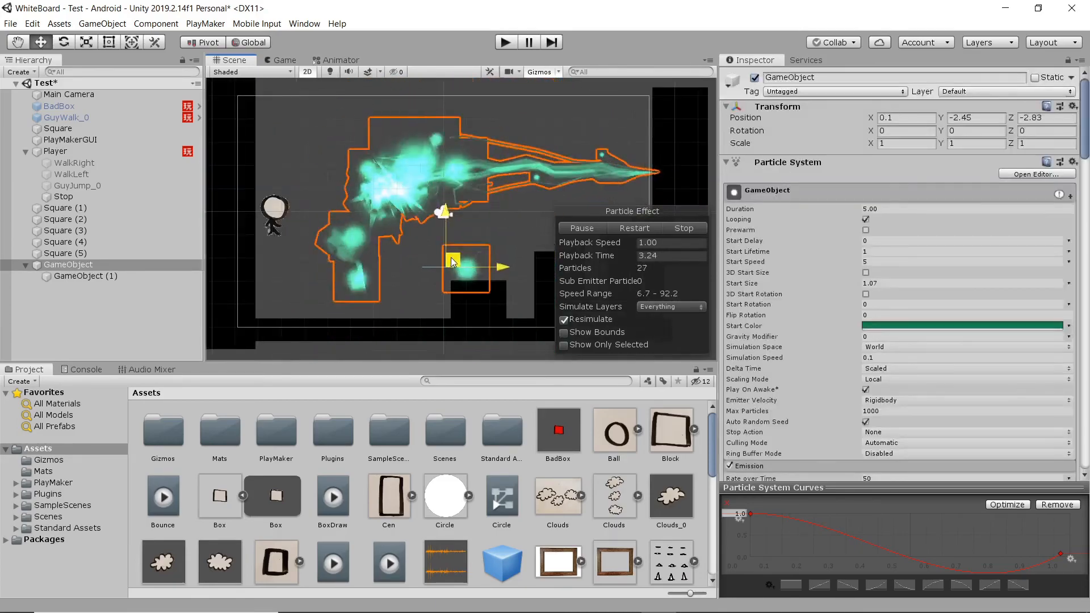
drag(452, 261, 330, 250)
drag(331, 251, 503, 226)
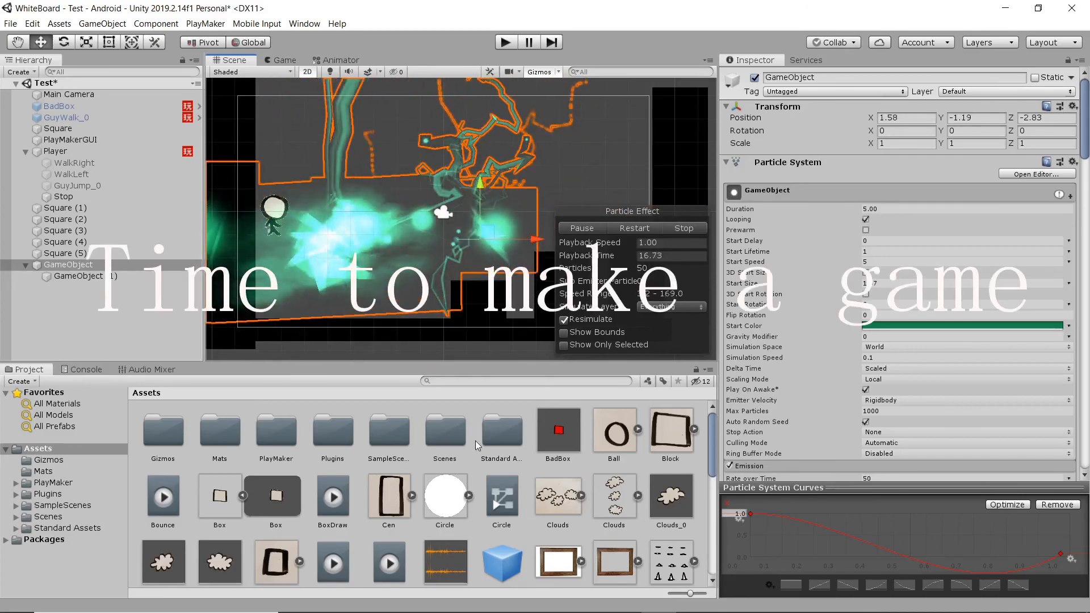